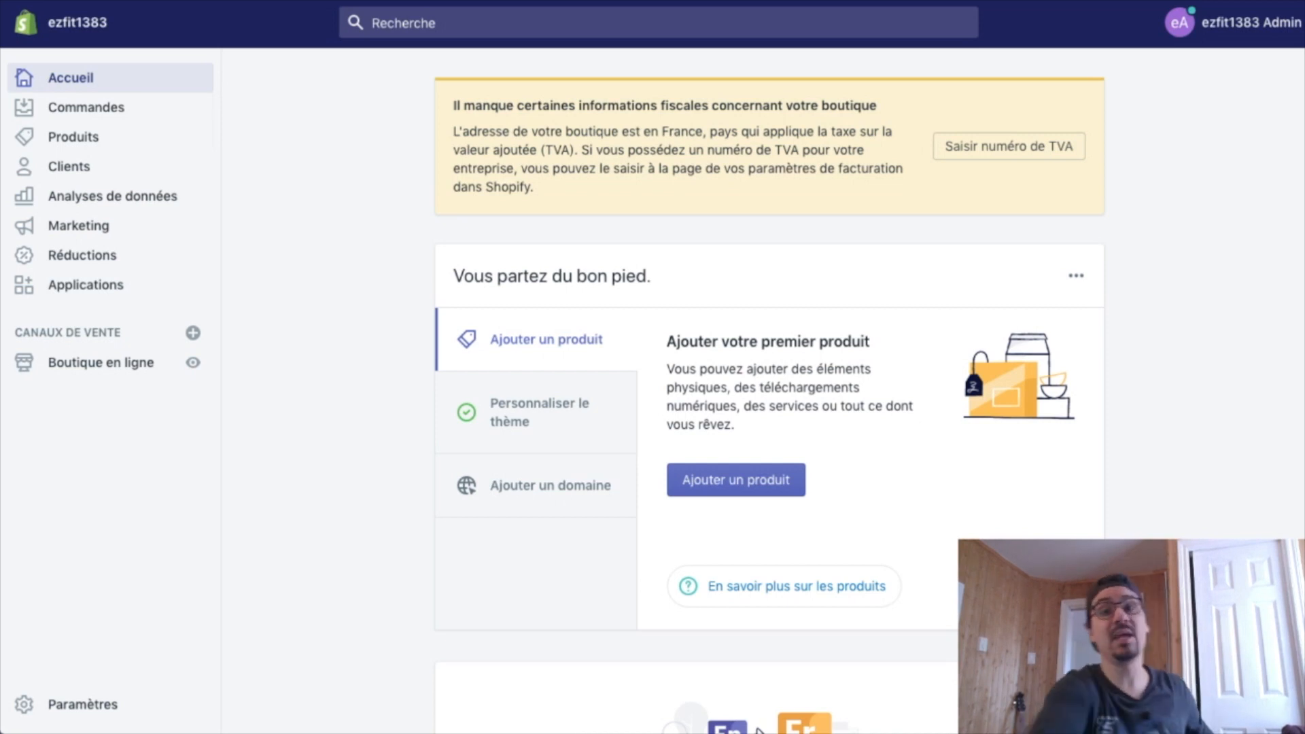
Open the store's notification settings and look through the customer email templates for orders and shipping
click(80, 704)
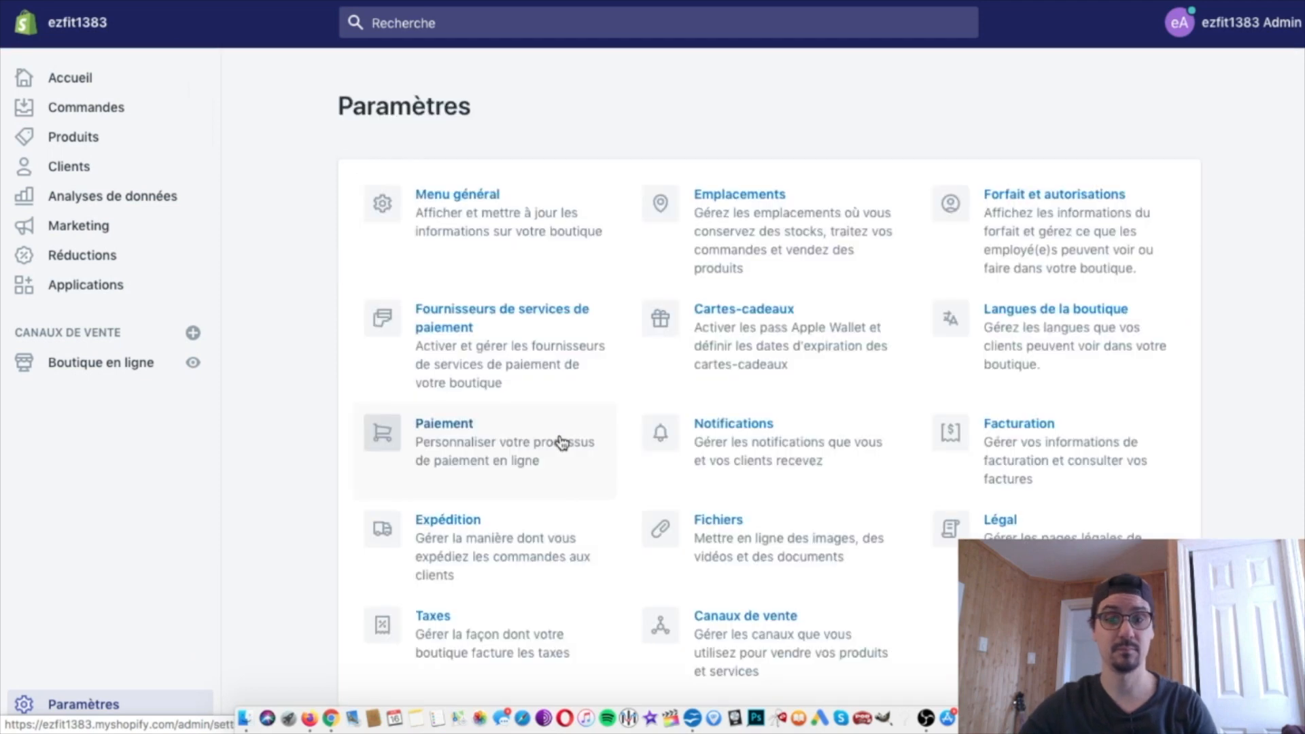
click(788, 437)
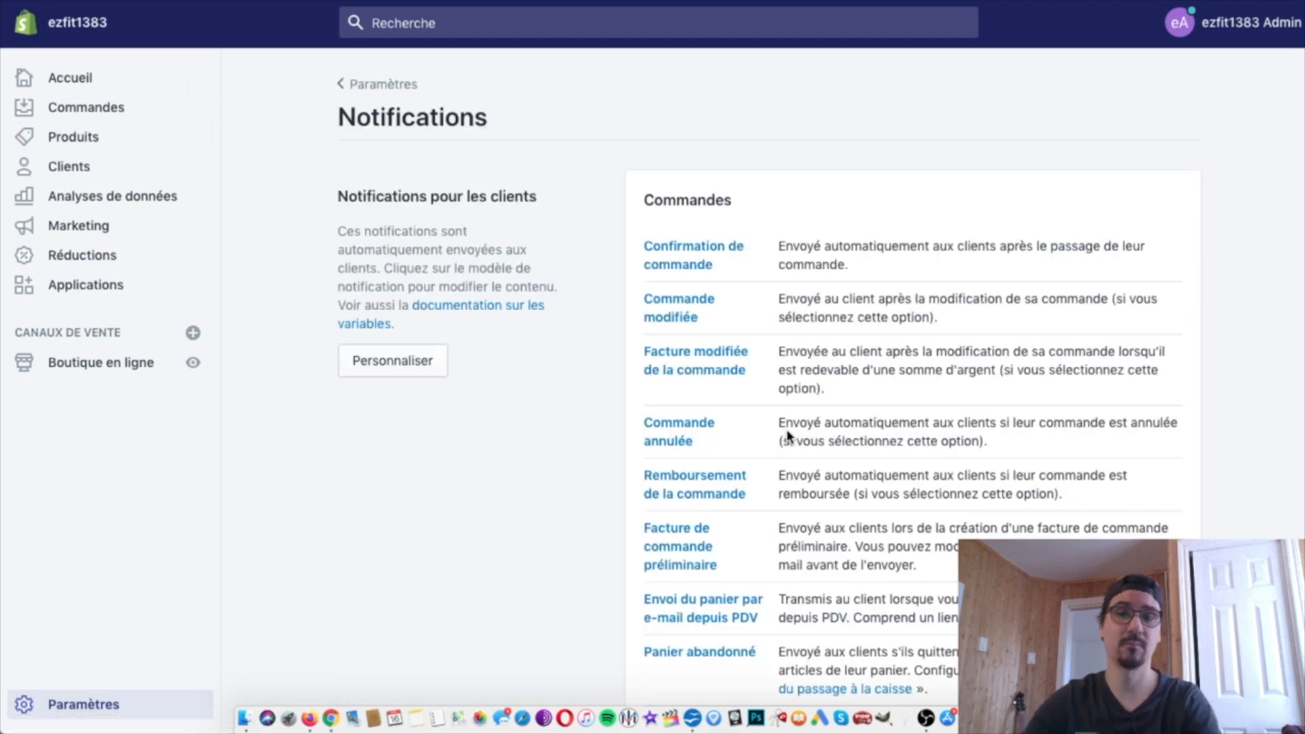
scroll(693, 246, down, 6)
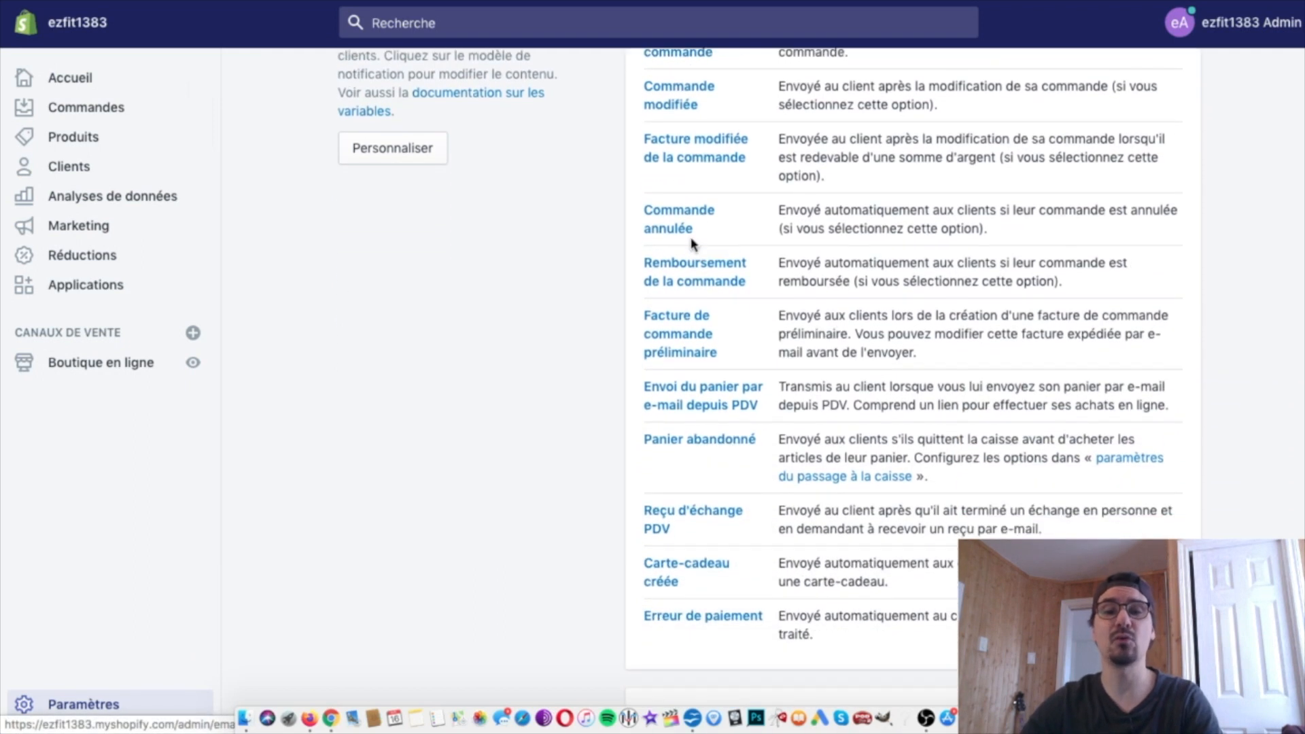
scroll(693, 245, down, 8)
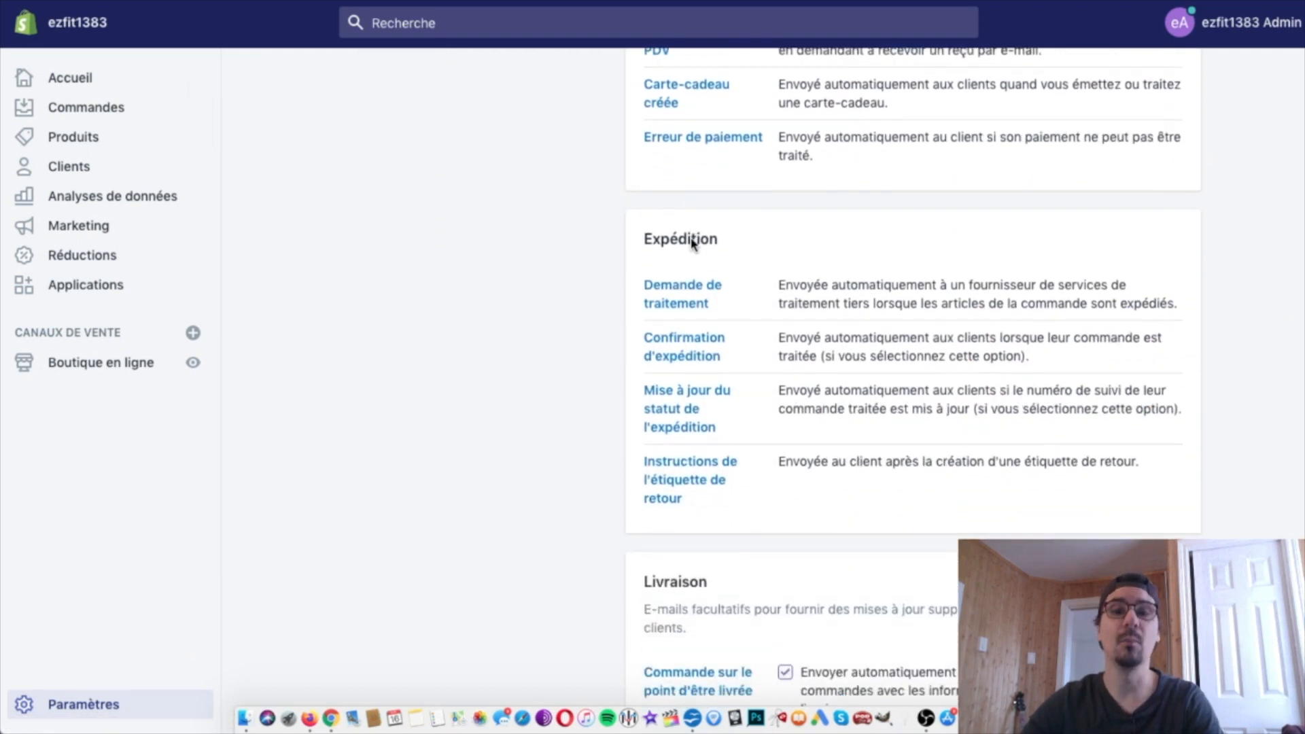
scroll(693, 246, up, 14)
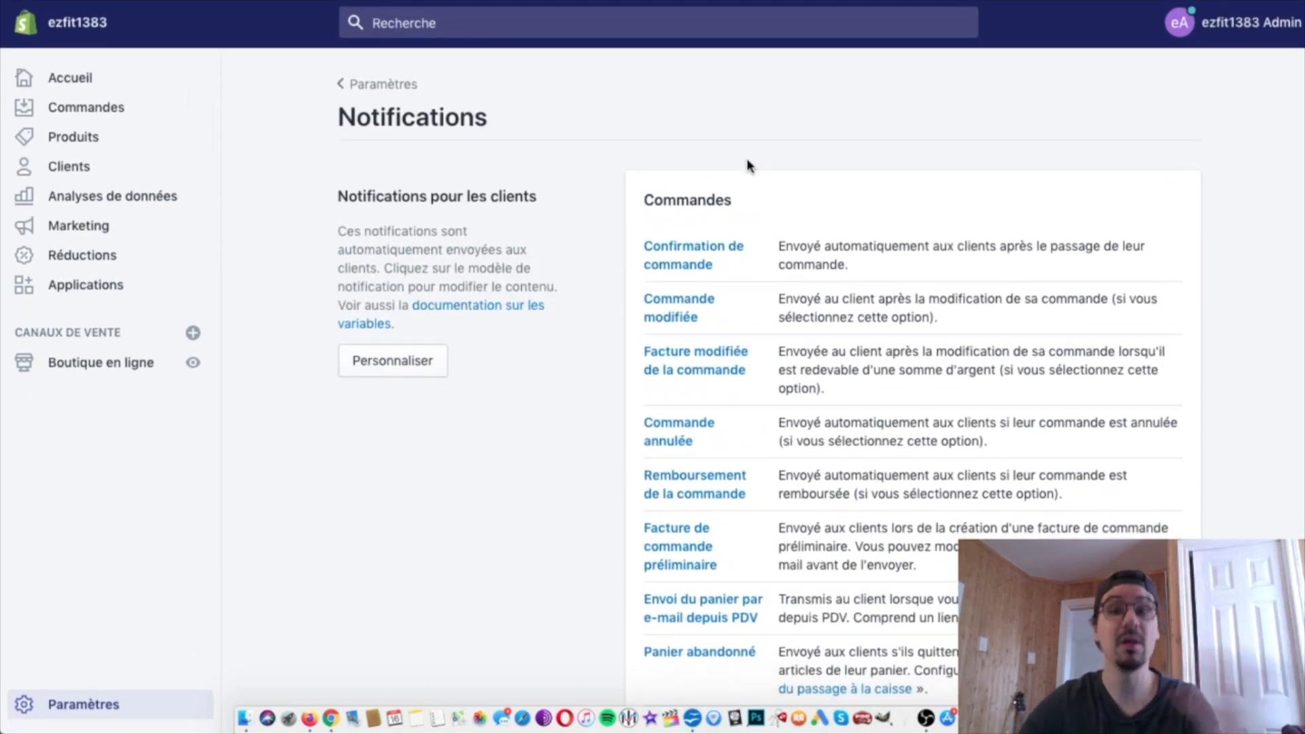
Preview the order confirmation email (Confirmation de commande) and return to the notifications list
click(706, 253)
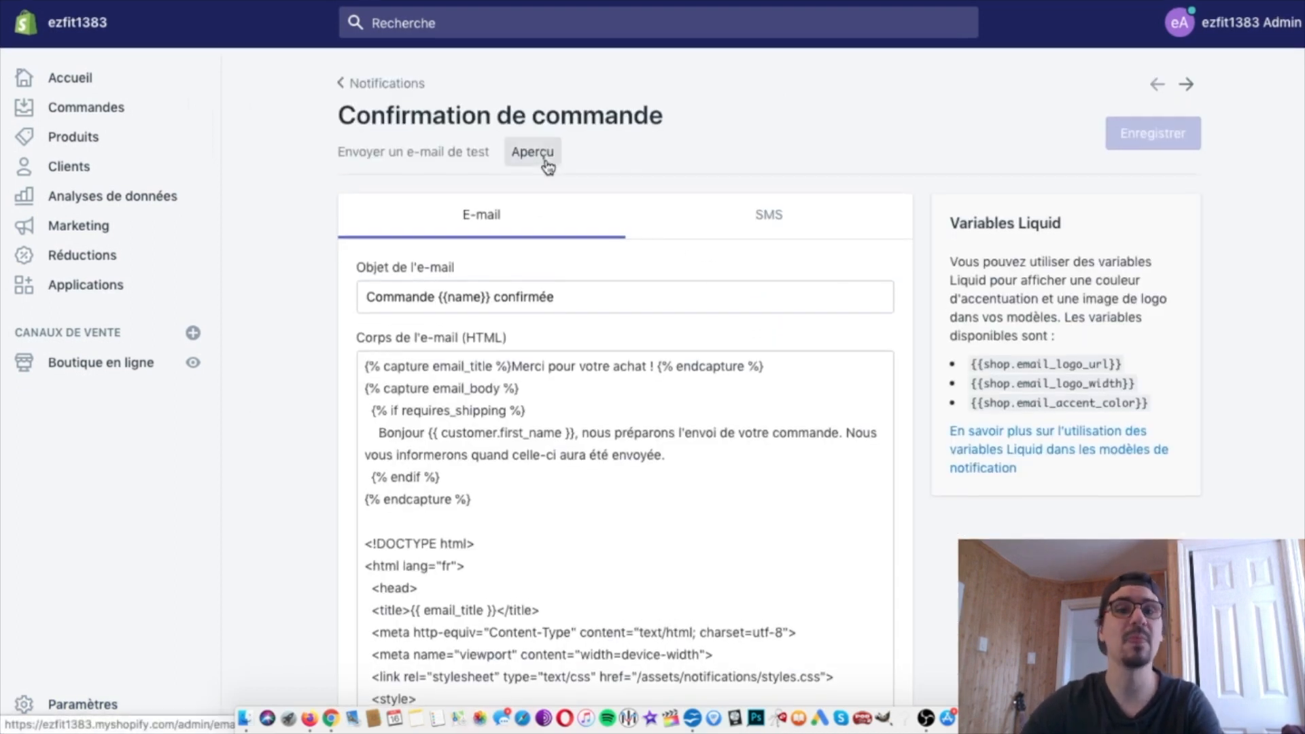
click(533, 152)
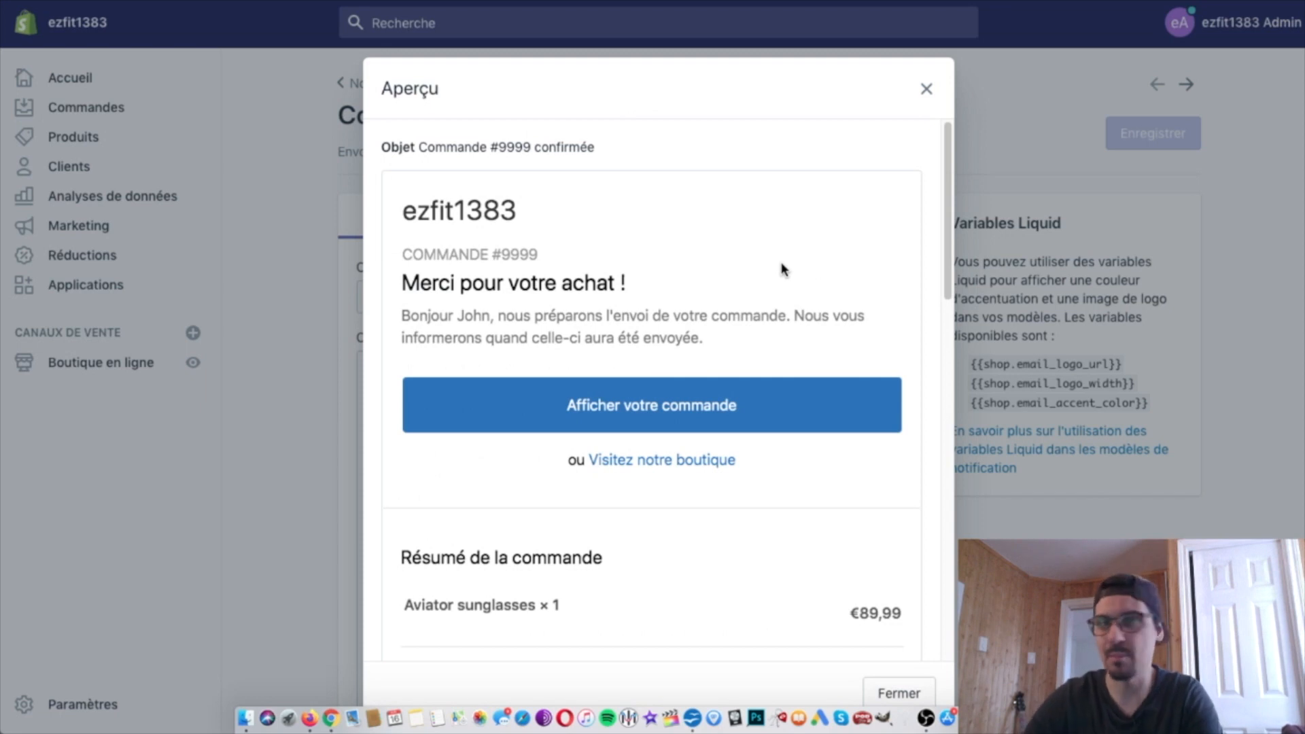
key(Escape)
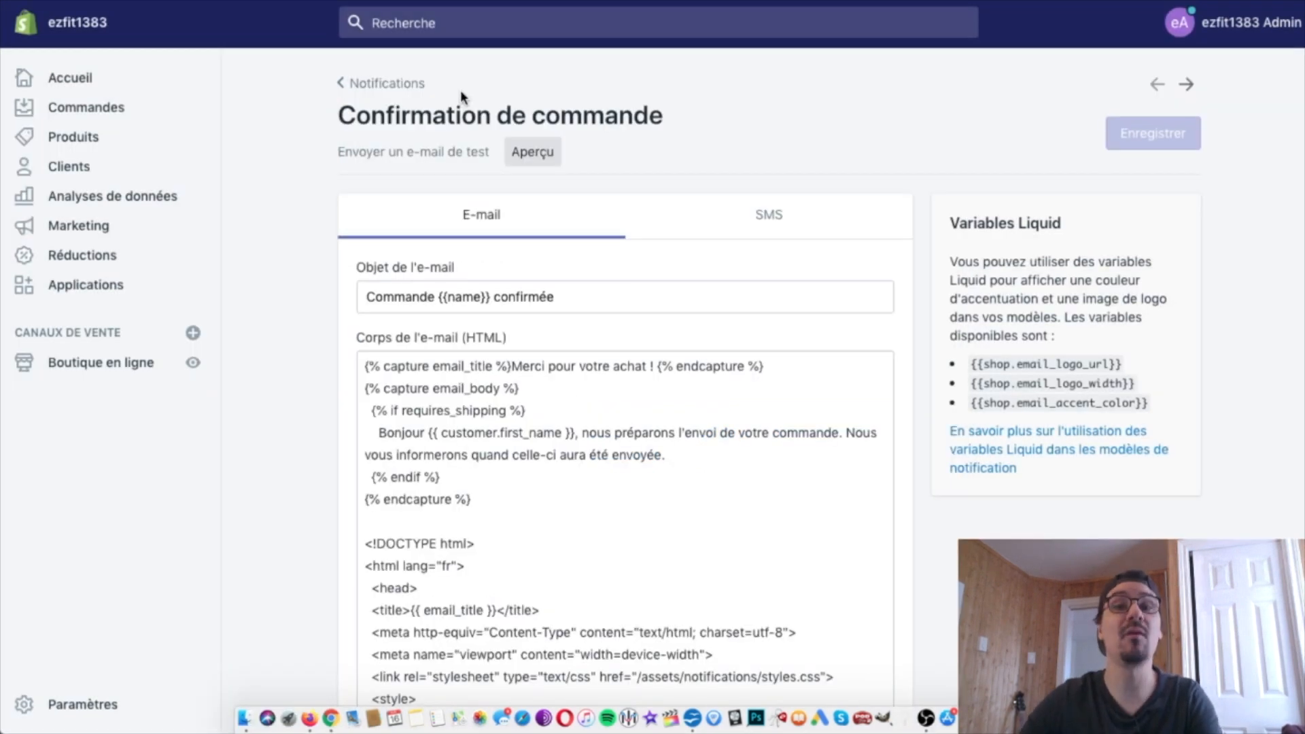
click(401, 85)
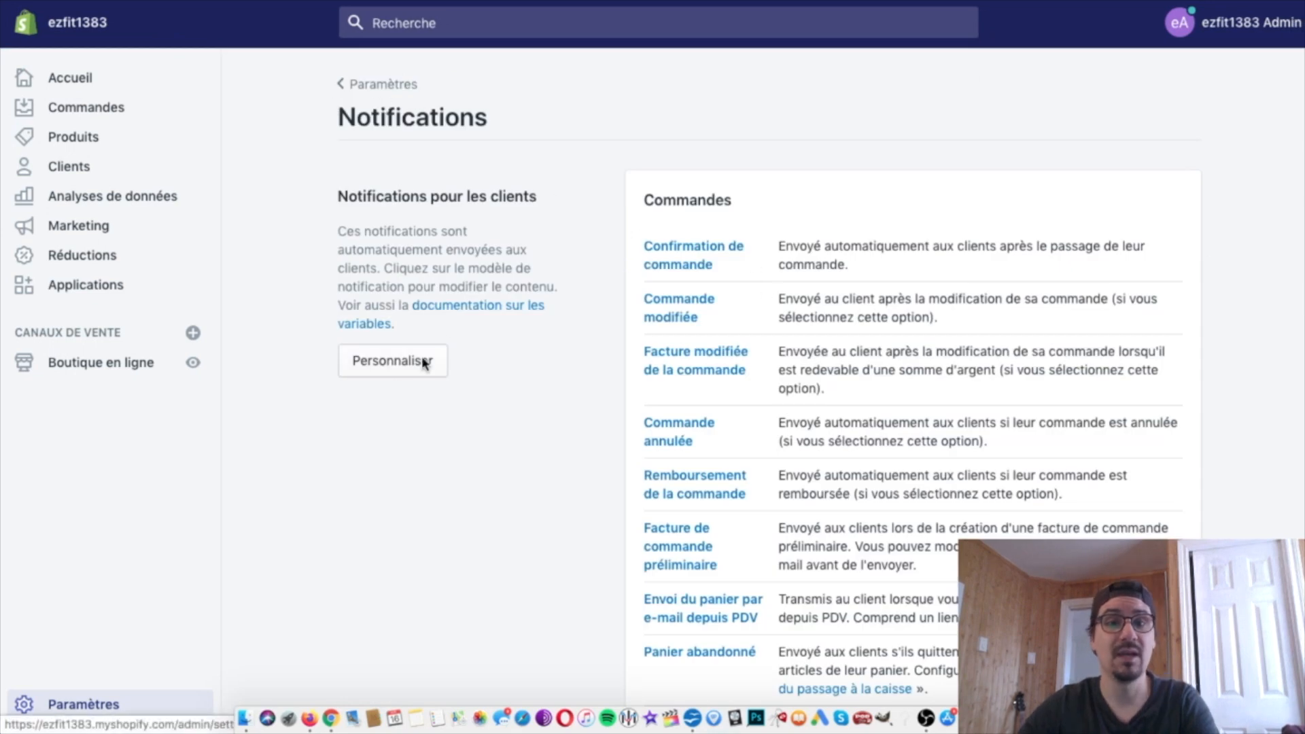
Add logo facebook.jpg from the Bureau folder as the email templates' logo, save, and reopen the template customization to check it
click(401, 369)
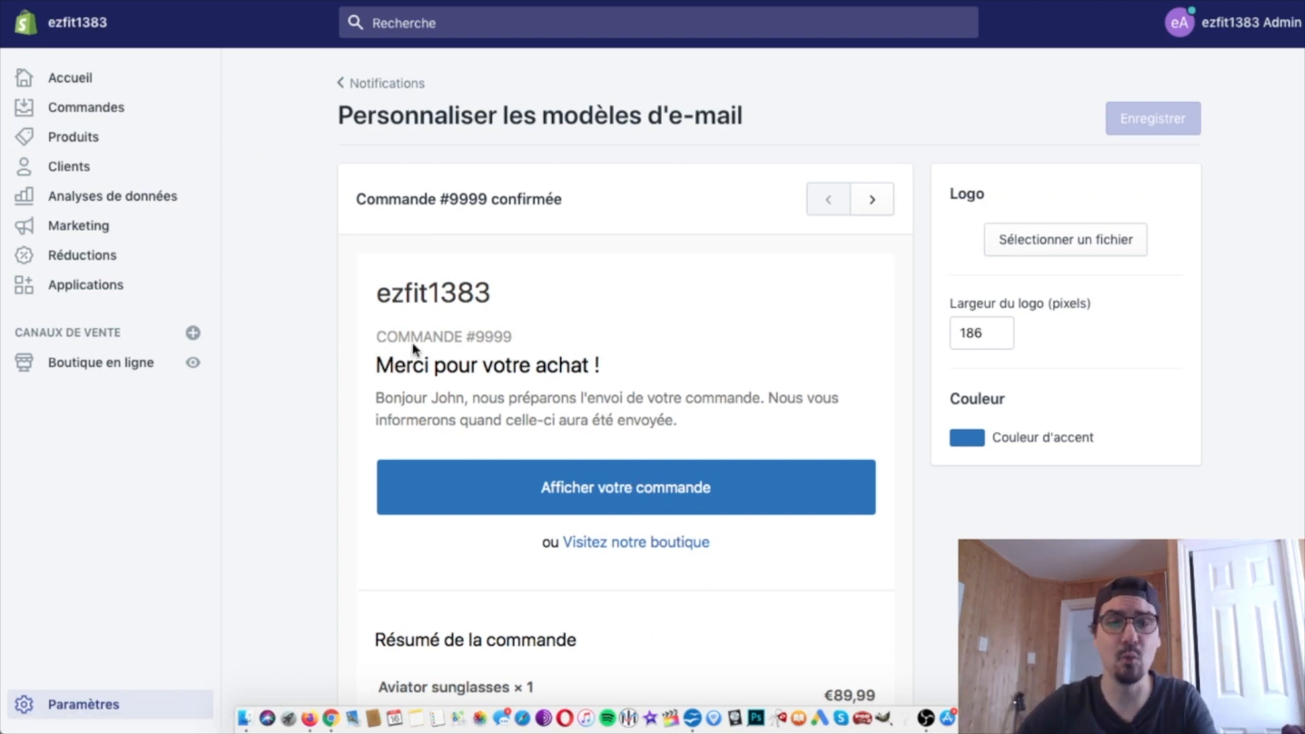
click(1068, 253)
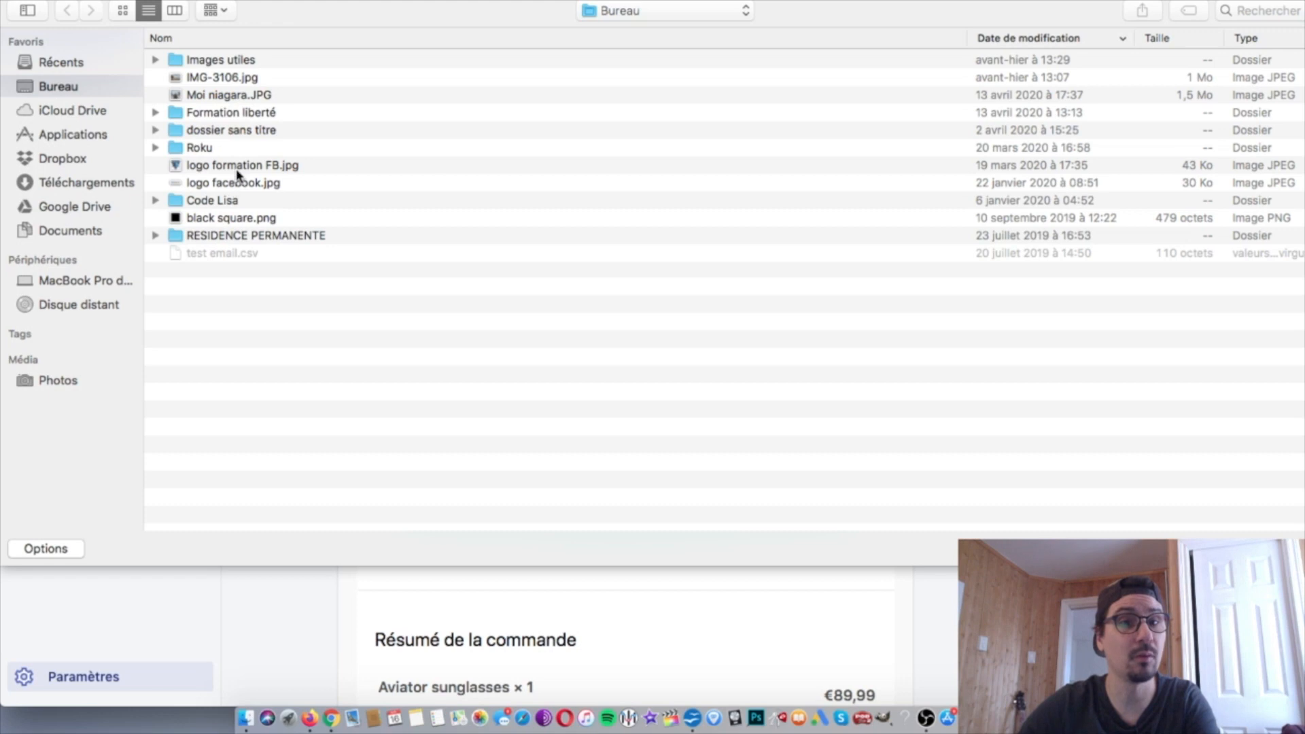
click(241, 185)
key(Return)
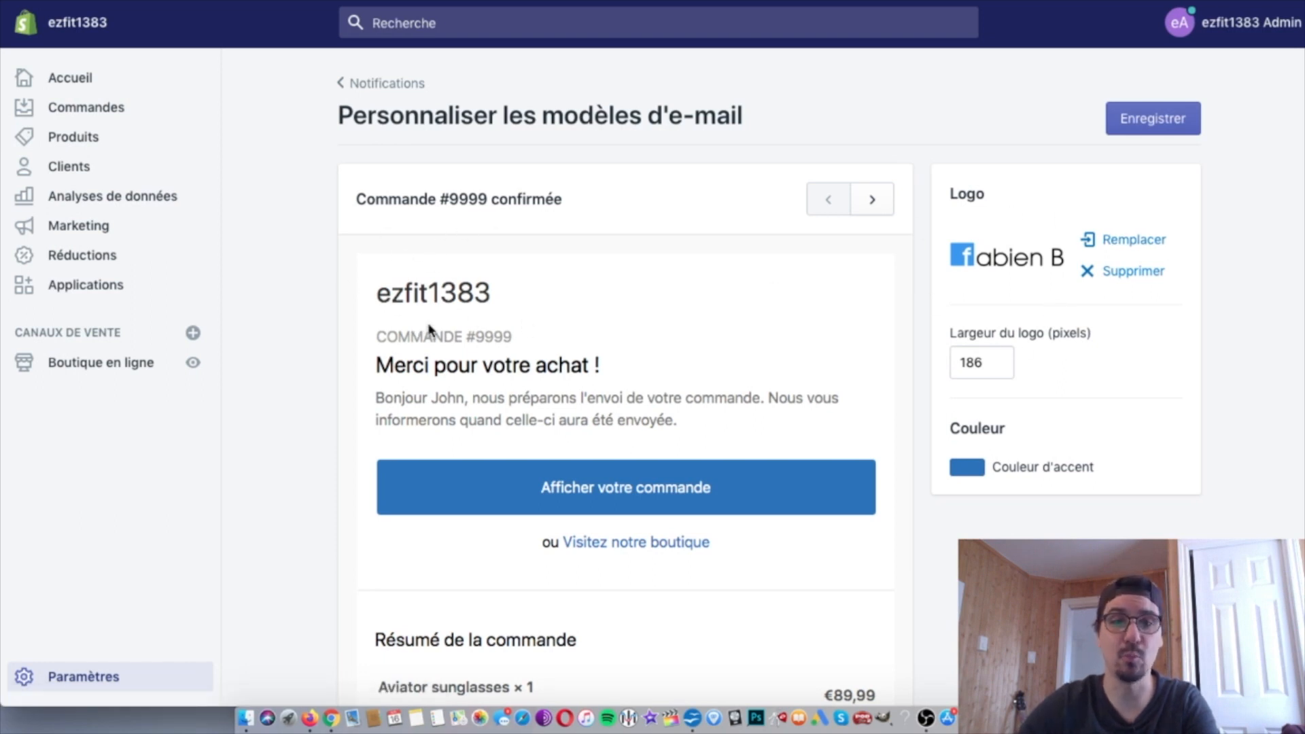
click(1179, 118)
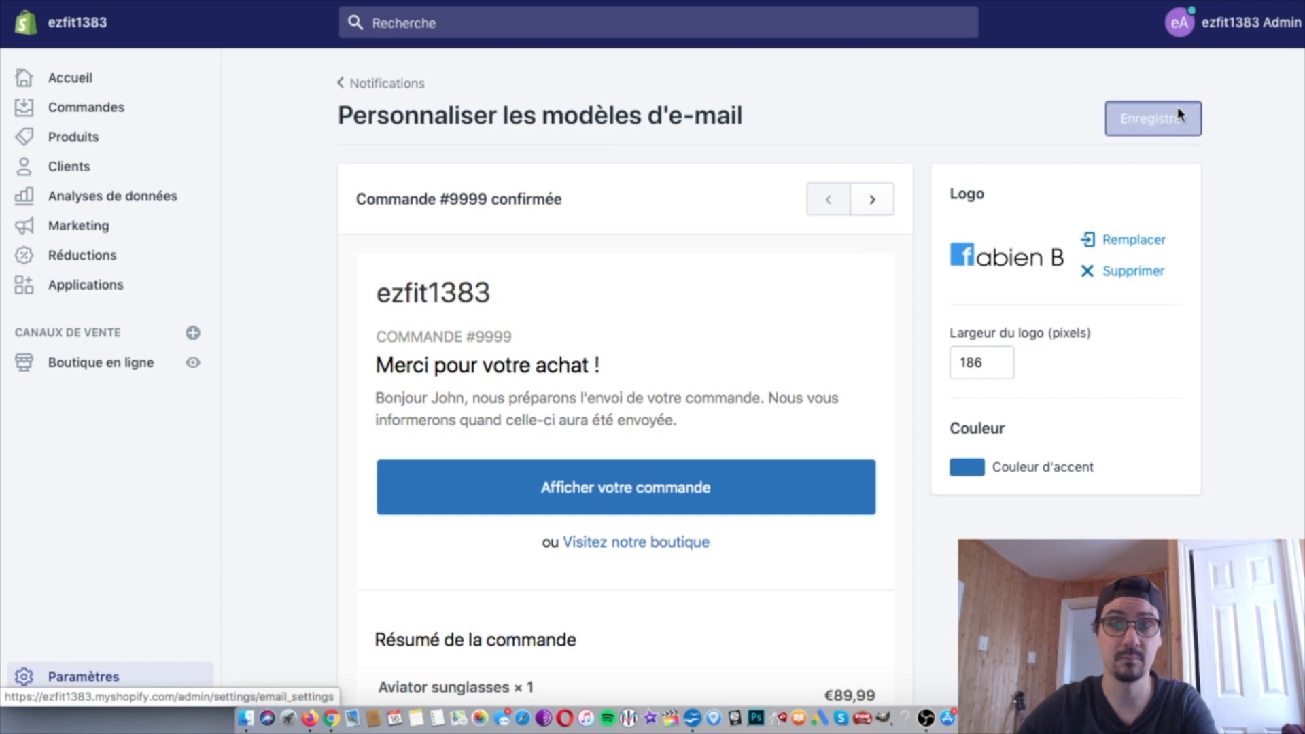
click(357, 83)
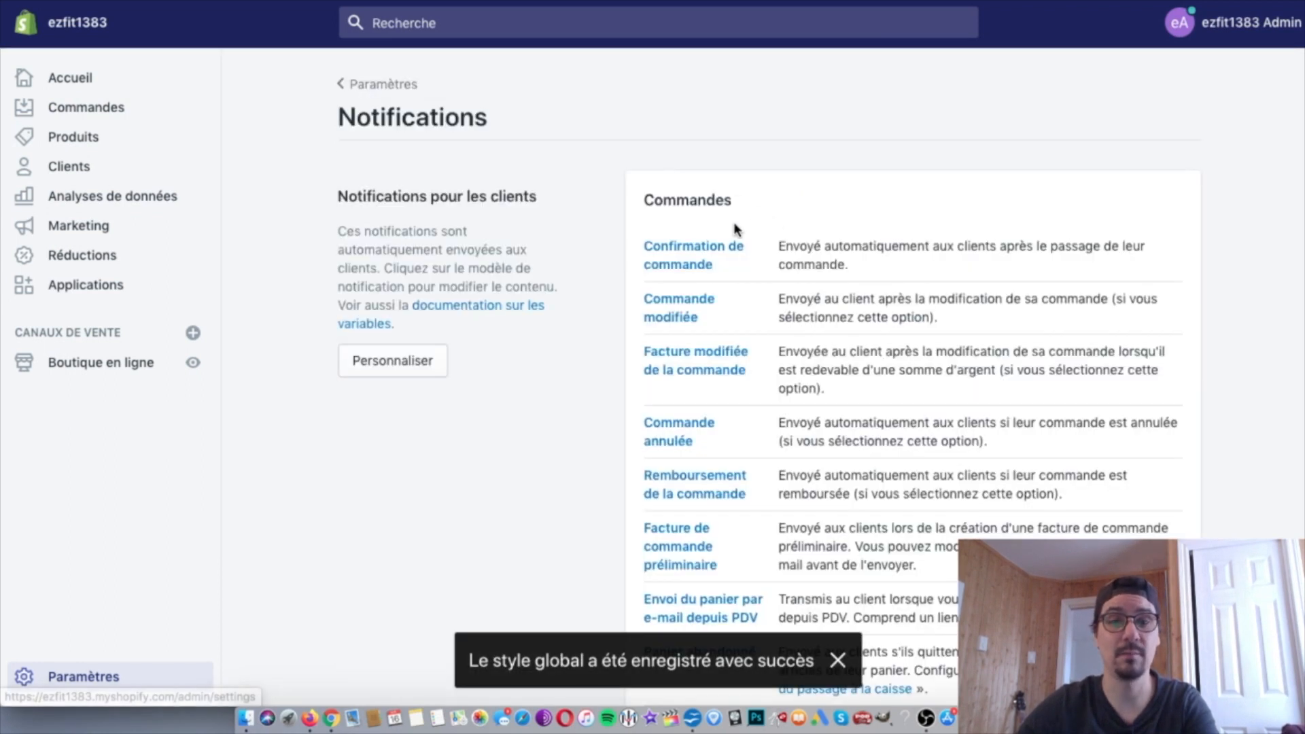
click(410, 360)
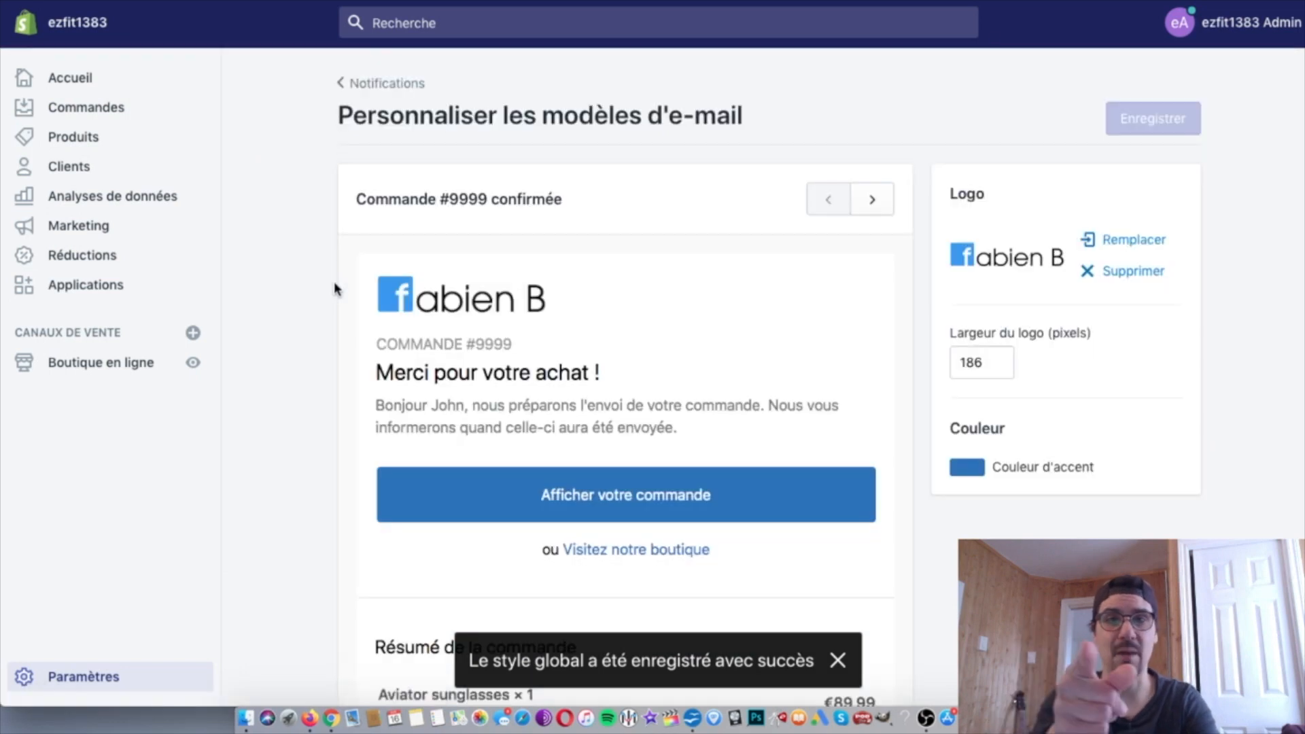
Set the logo width in the email templates to 180 pixels
click(998, 367)
click(998, 367)
click(999, 367)
click(998, 368)
click(997, 367)
click(1000, 359)
text(180)
click(1149, 366)
Change the email templates' accent color to a light greyish blue and save the settings
scroll(635, 390, down, 3)
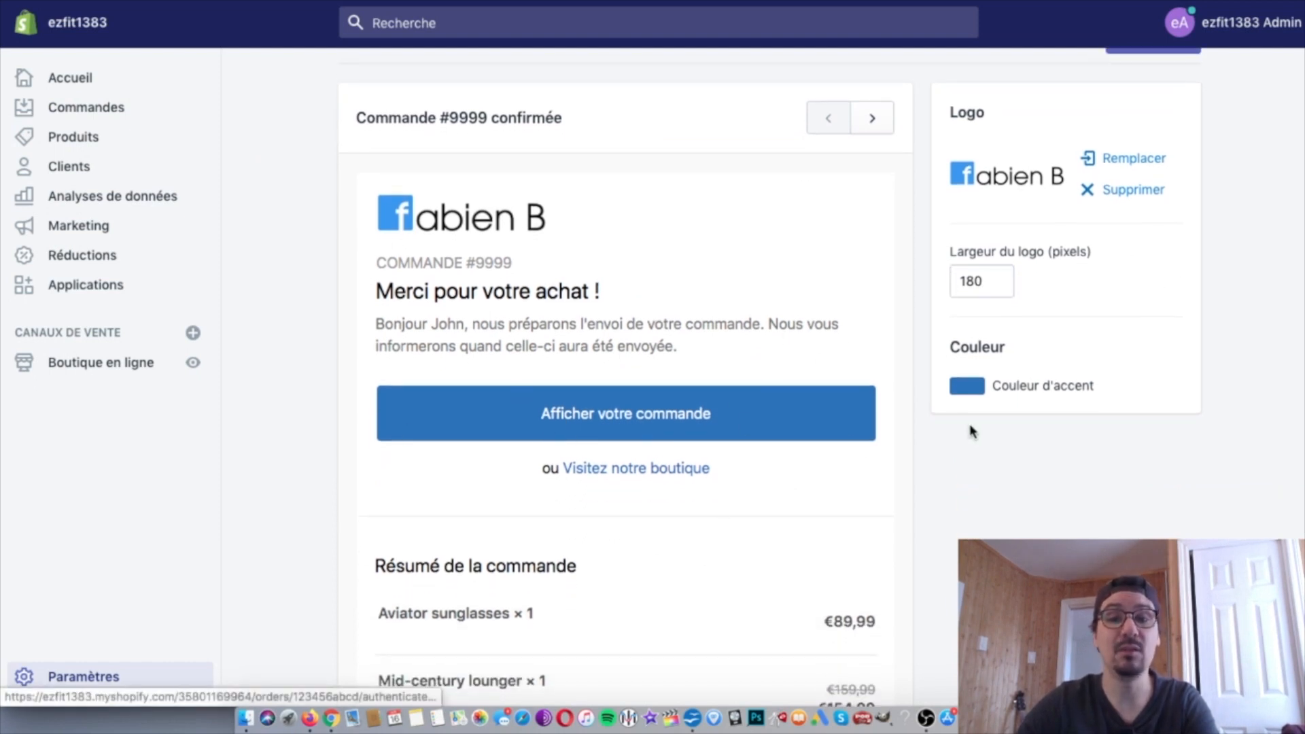
click(961, 394)
mouse_move(1006, 425)
mouse_down()
mouse_move(999, 466)
mouse_move(975, 435)
mouse_move(1016, 422)
mouse_up()
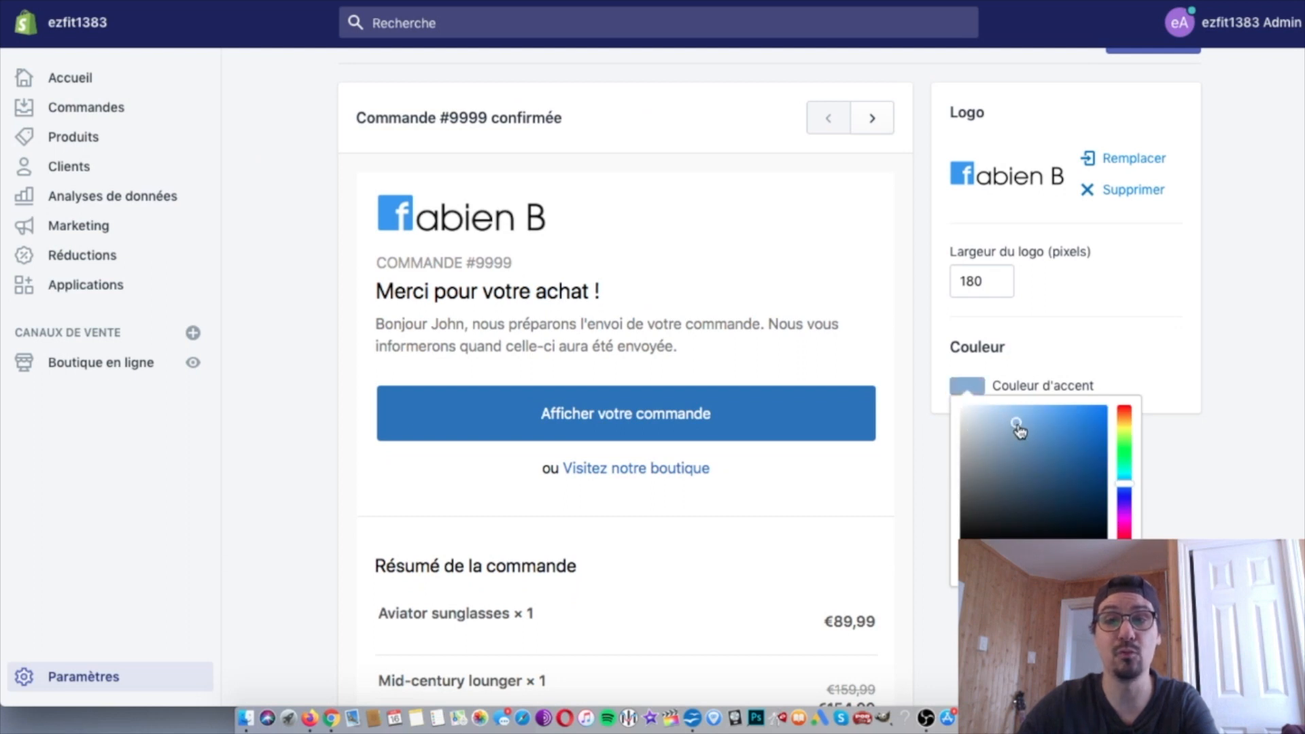
click(1267, 288)
scroll(826, 178, up, 2)
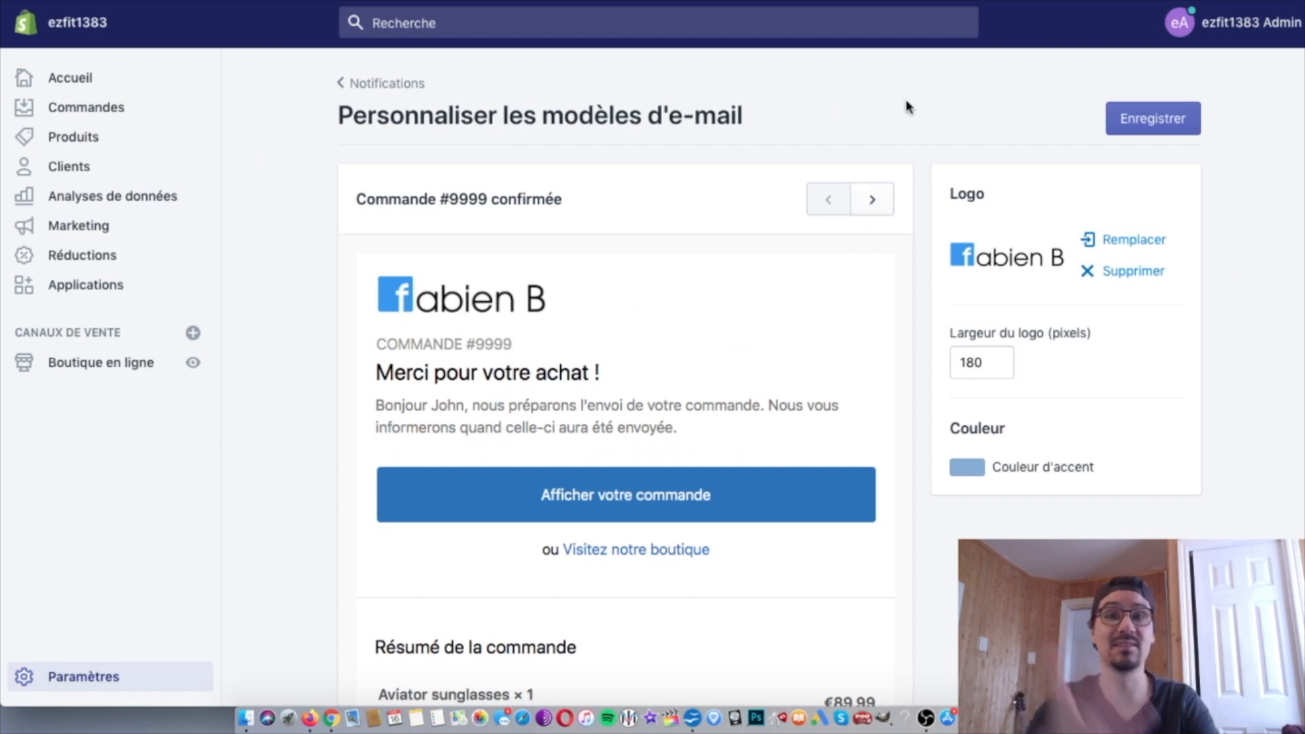
click(1135, 121)
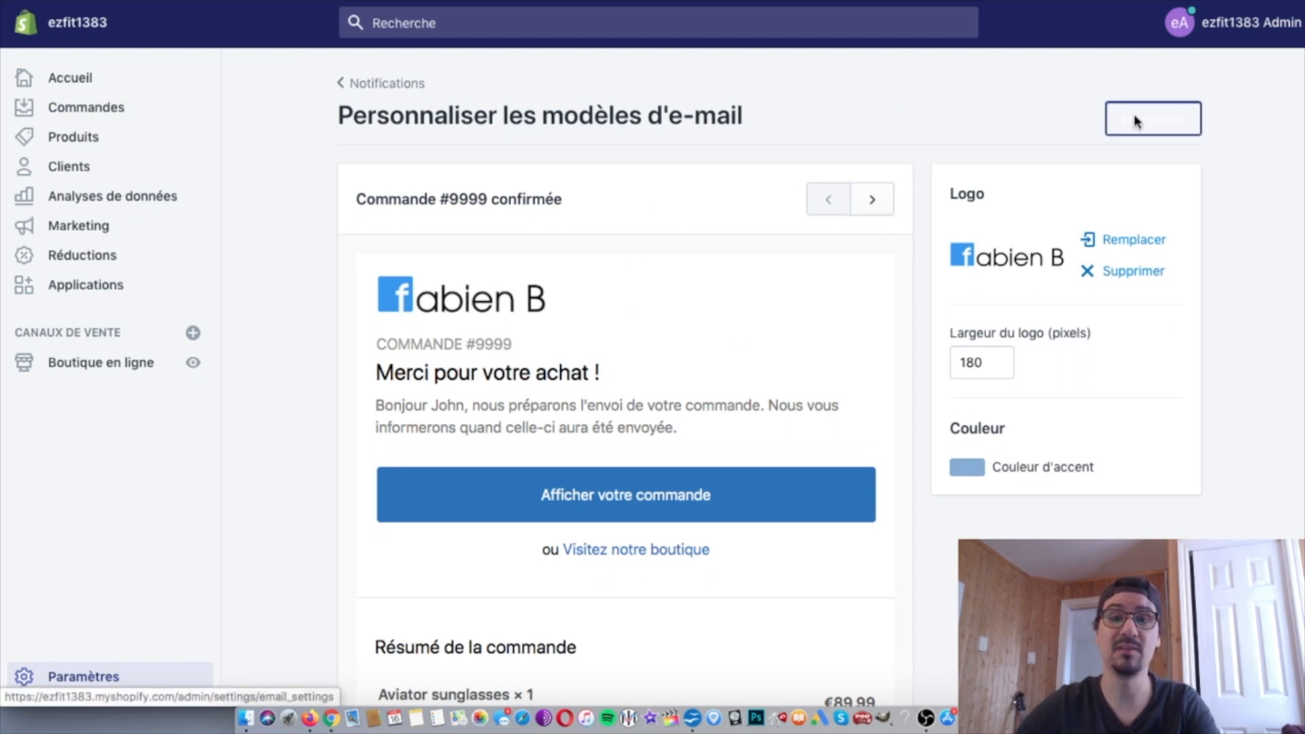
Open the color settings of the Debut theme in the online store's theme editor
click(133, 370)
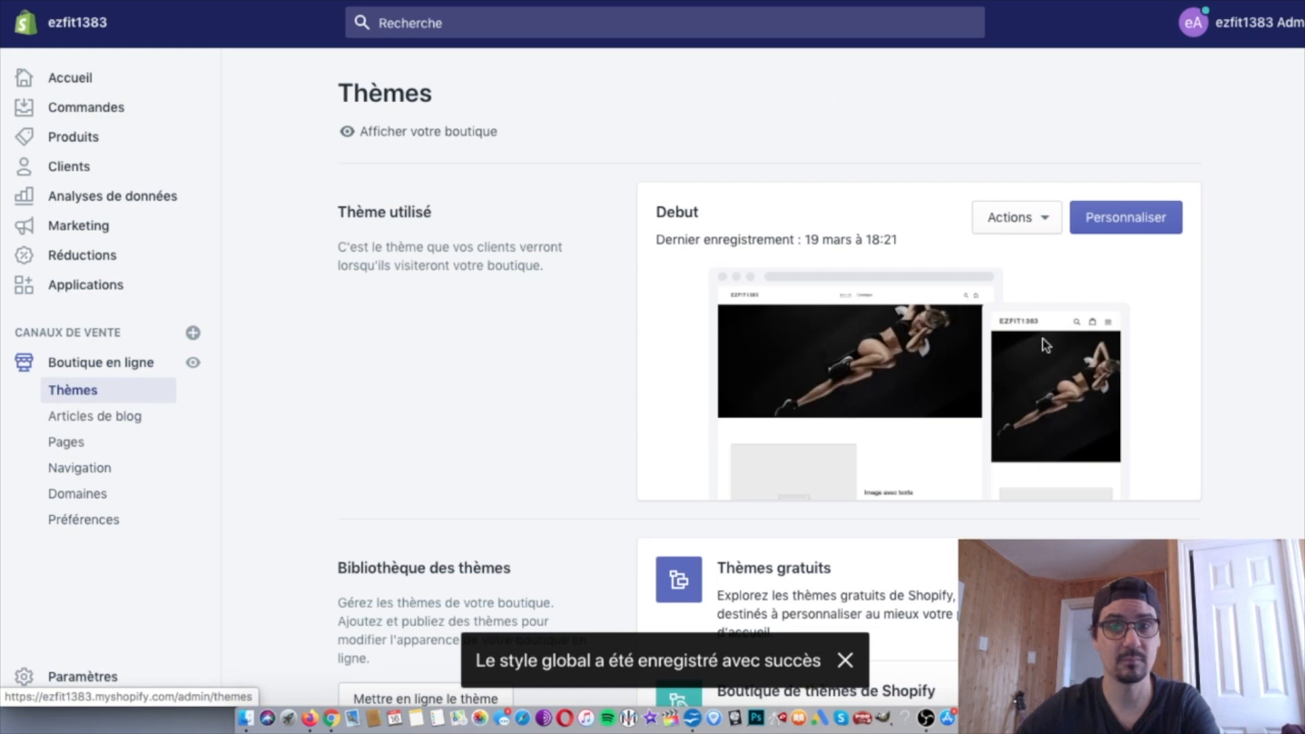
click(1150, 224)
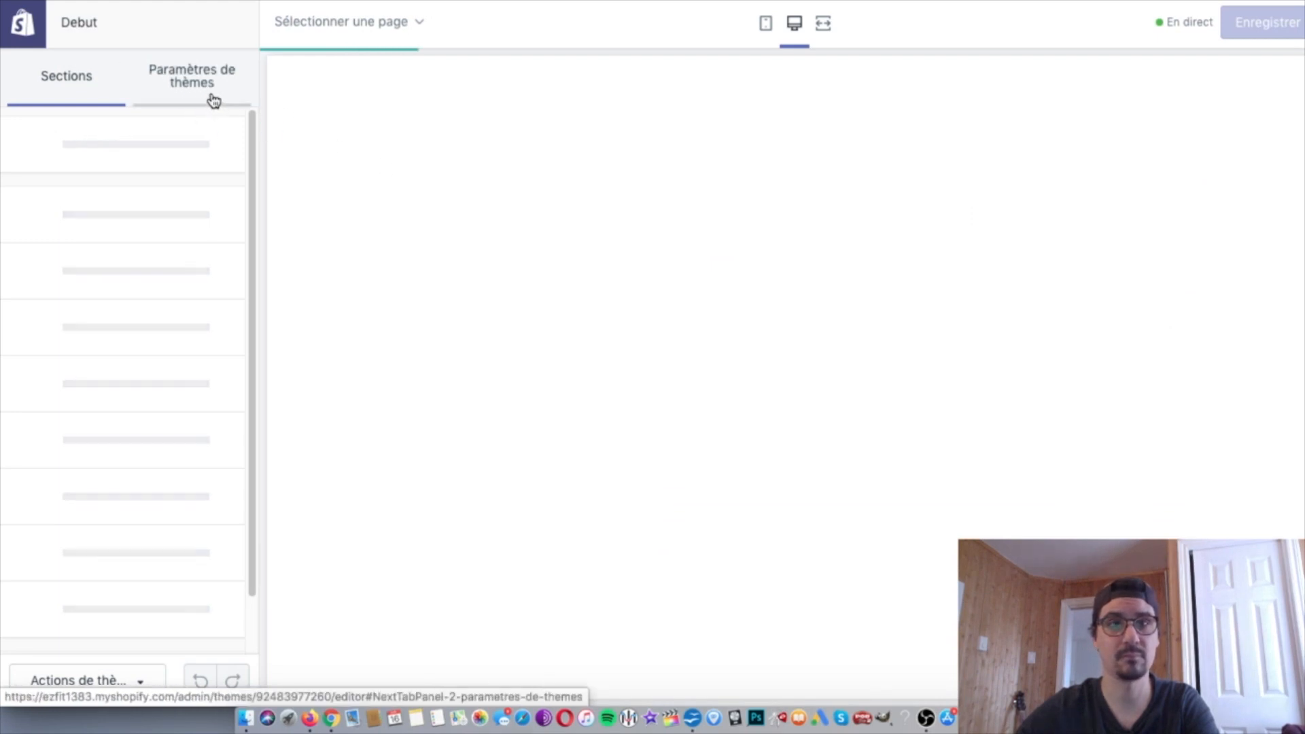
click(197, 80)
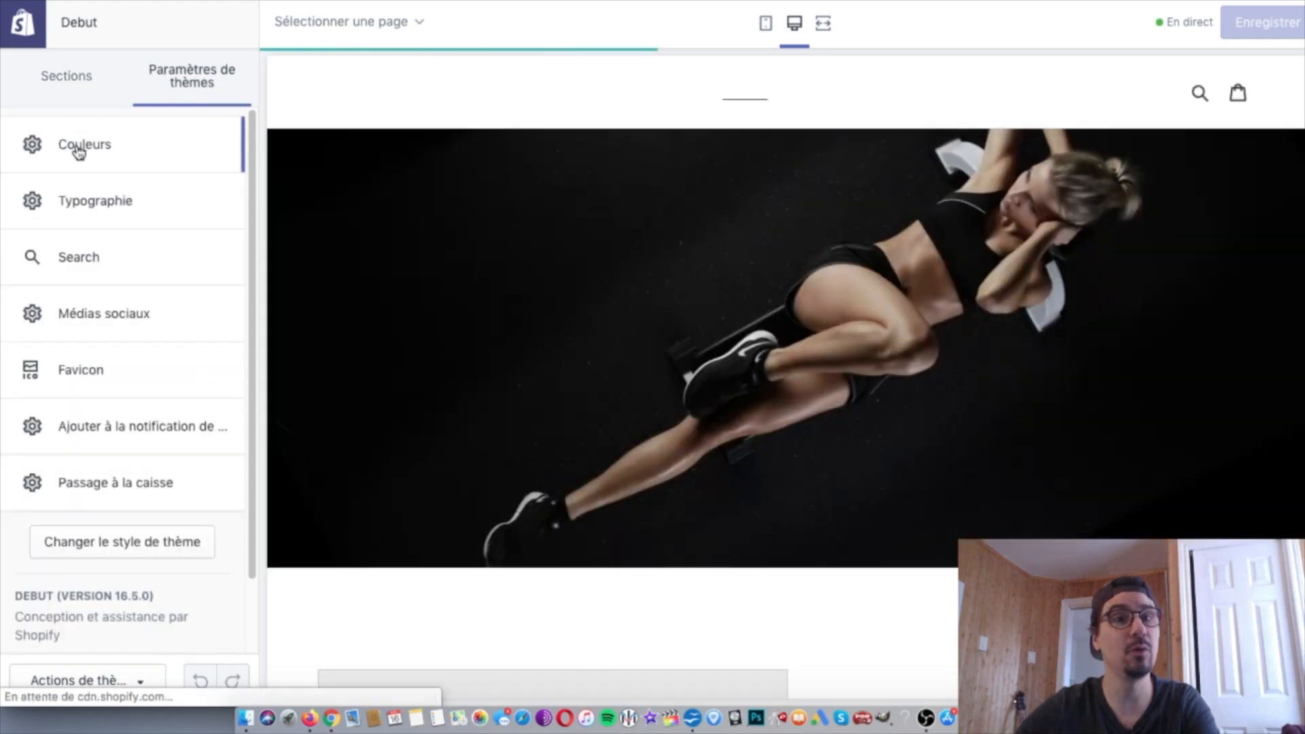
click(81, 144)
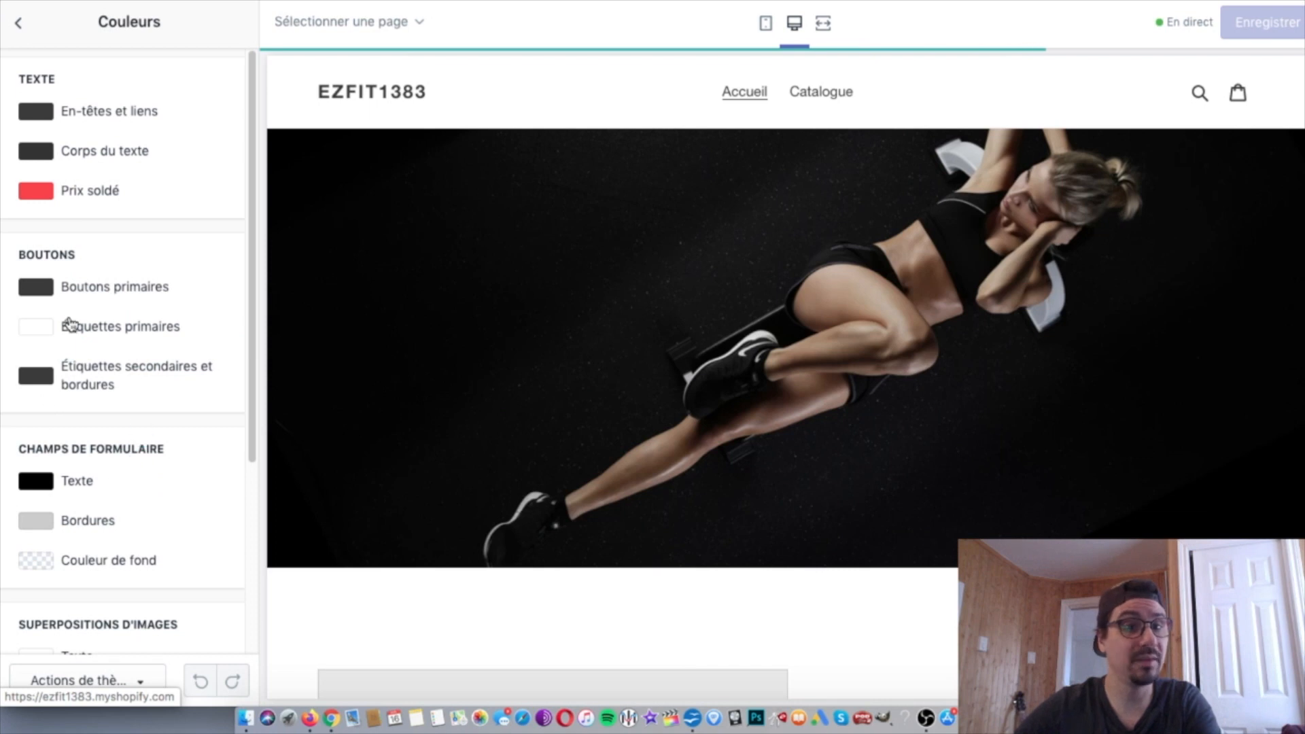
Try green #30DC85 for the theme's primary buttons, select its hex code, and leave the editor without saving
click(35, 291)
click(148, 330)
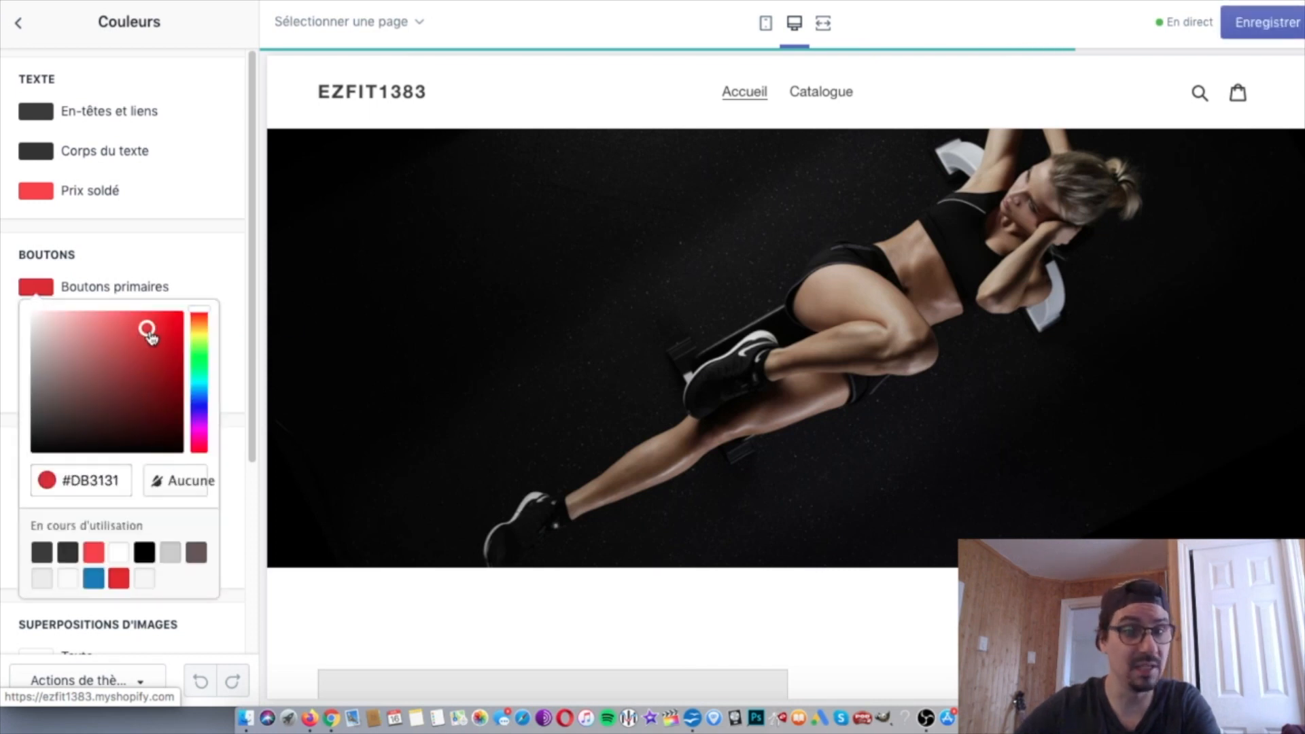
click(198, 368)
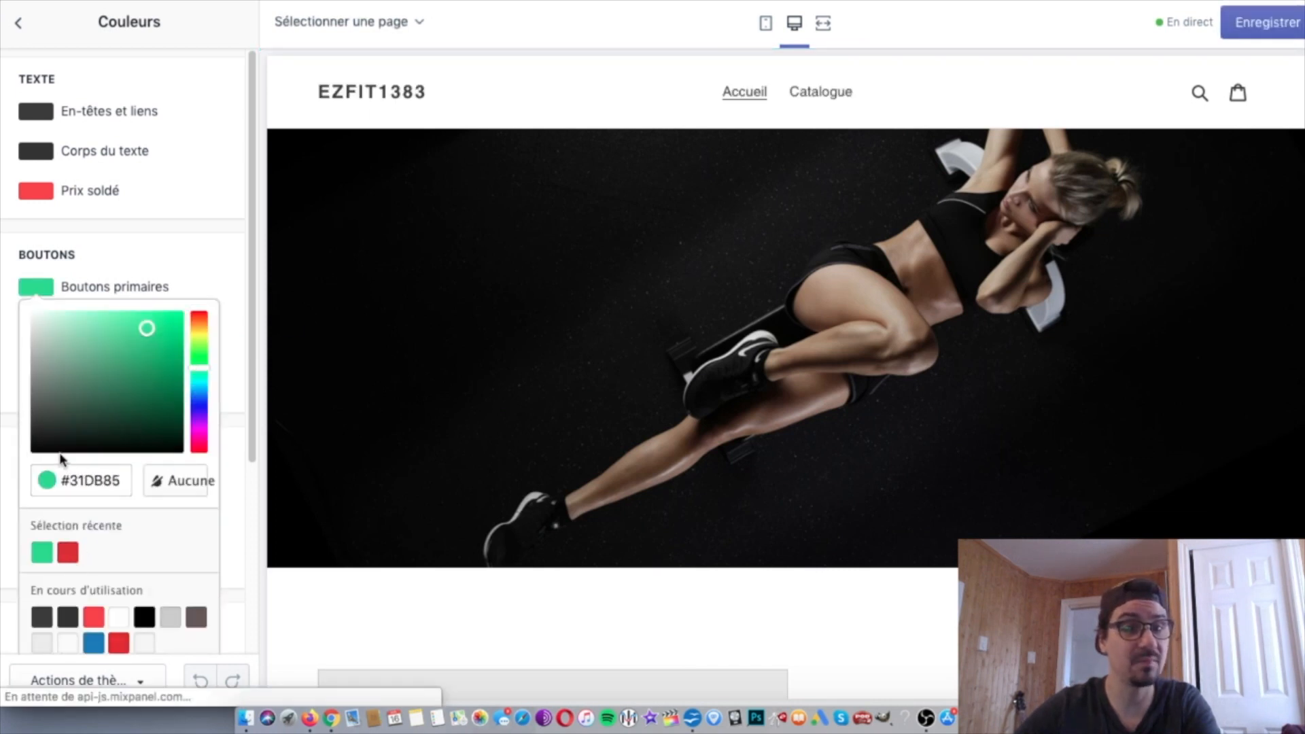
drag(118, 481, 57, 476)
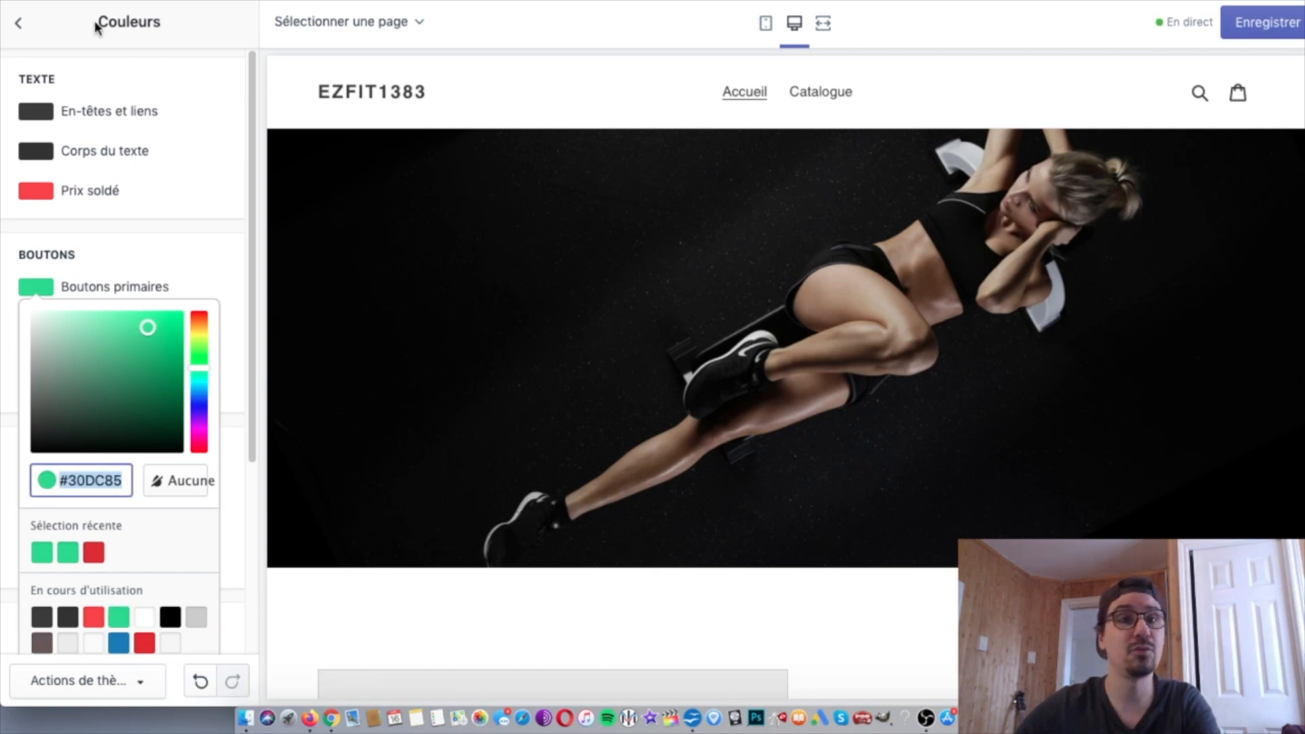
click(18, 24)
click(19, 24)
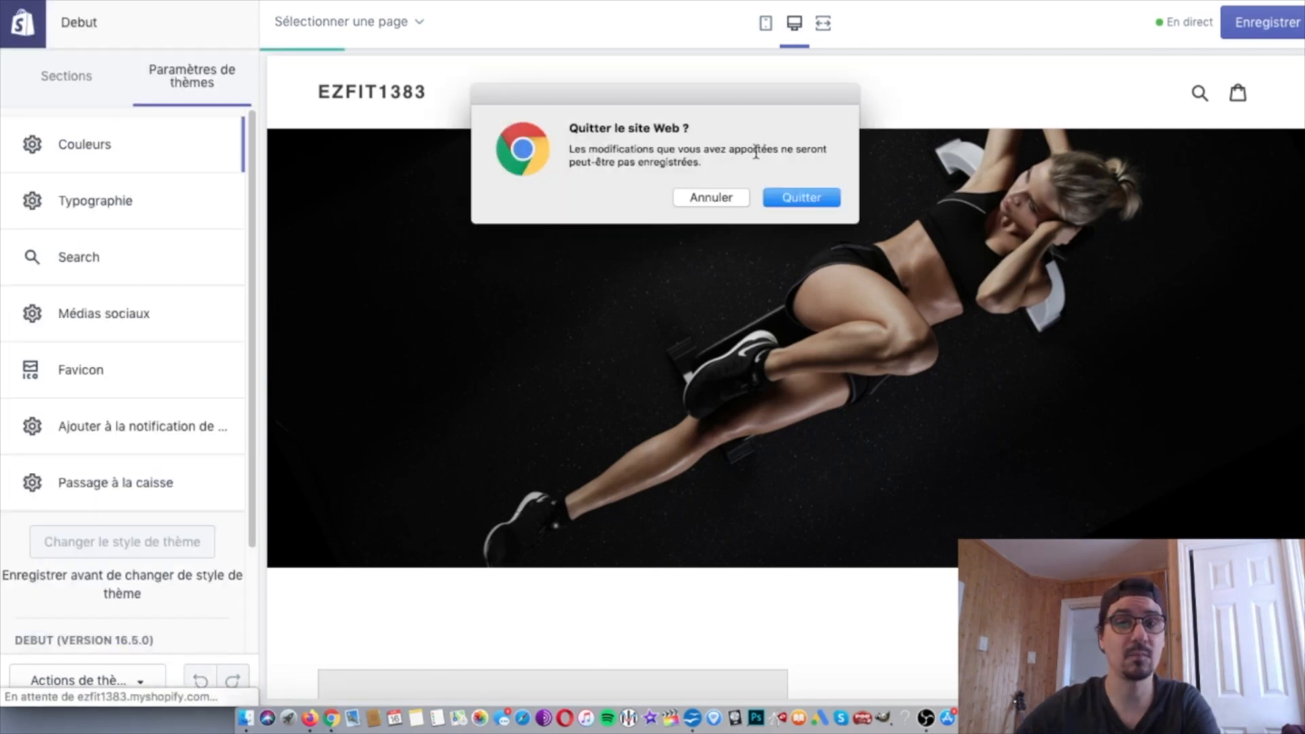
click(824, 198)
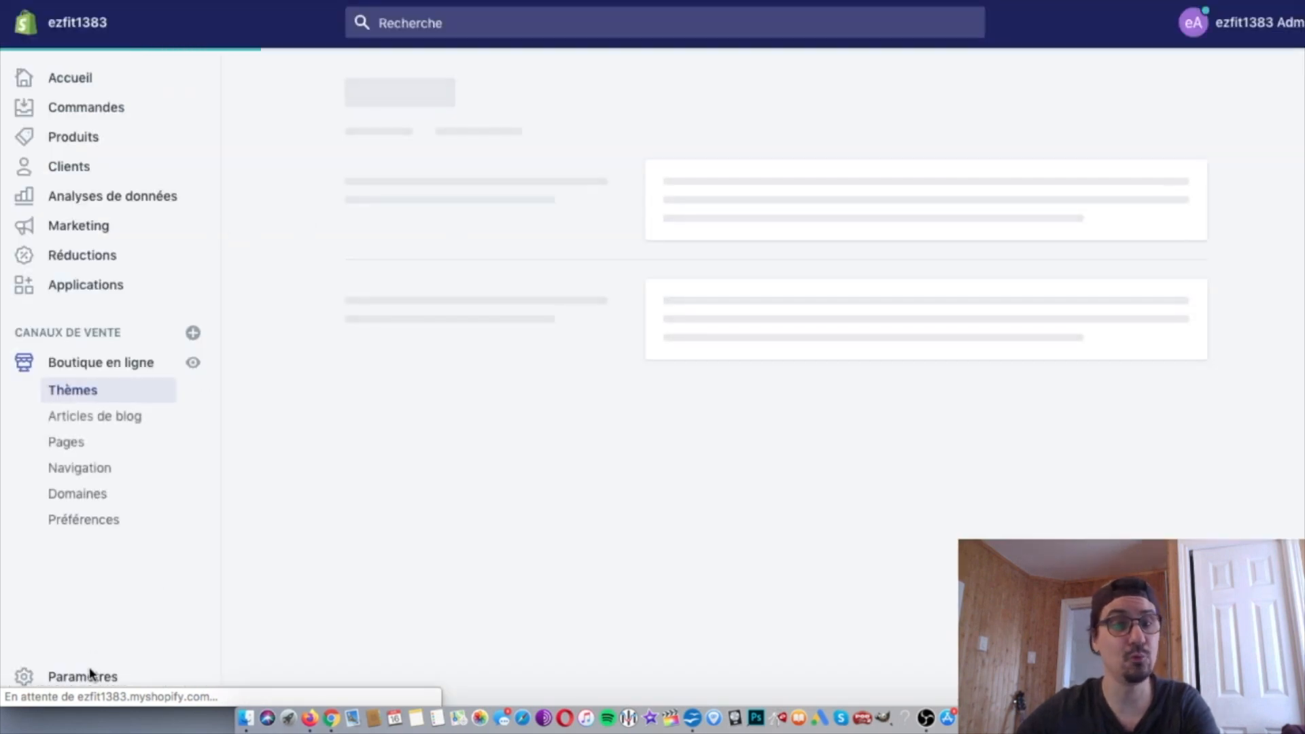
Reopen the customization of the customer email templates from the store's notification settings
click(84, 677)
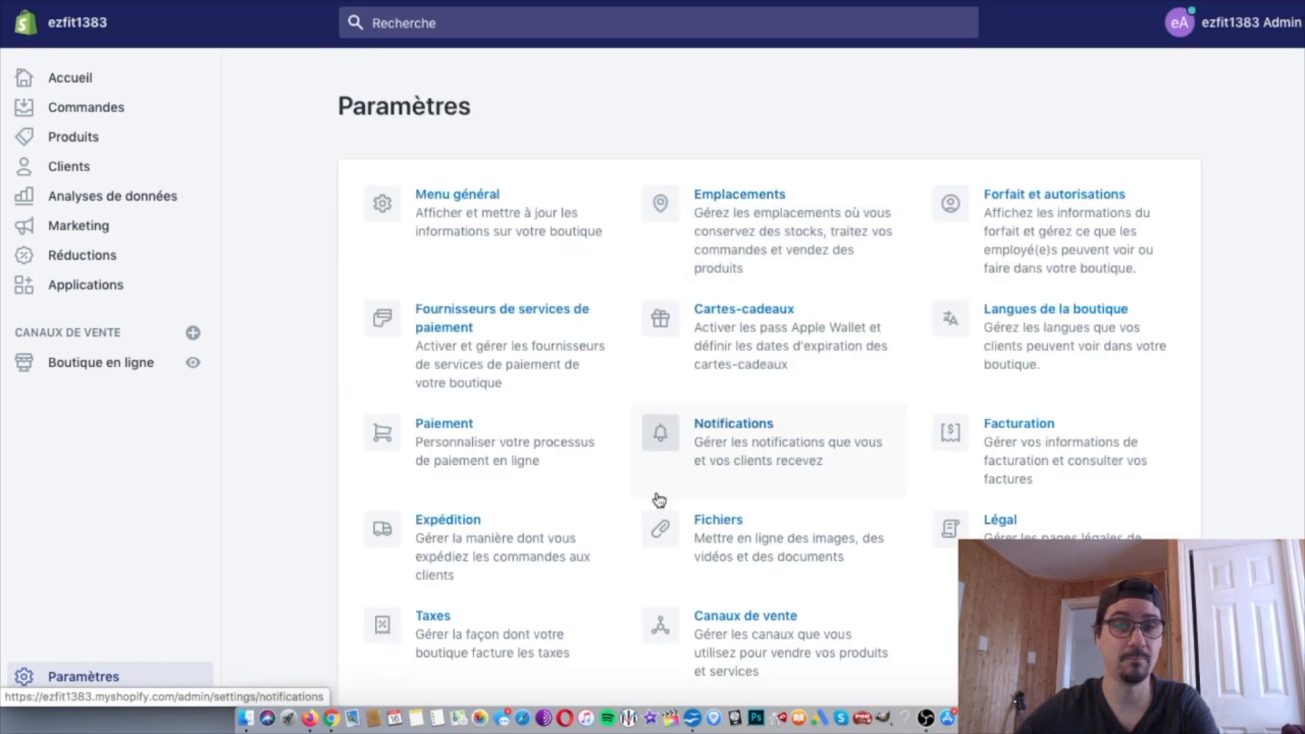
click(794, 438)
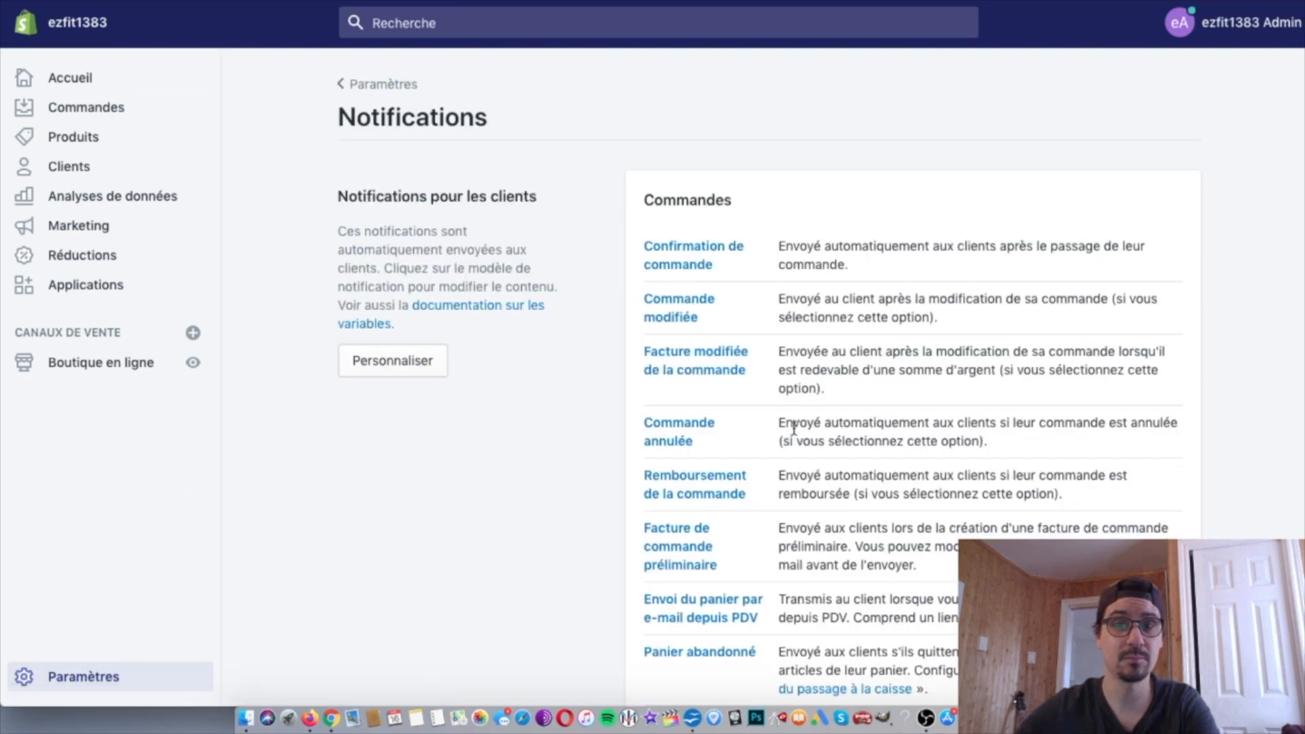
click(361, 360)
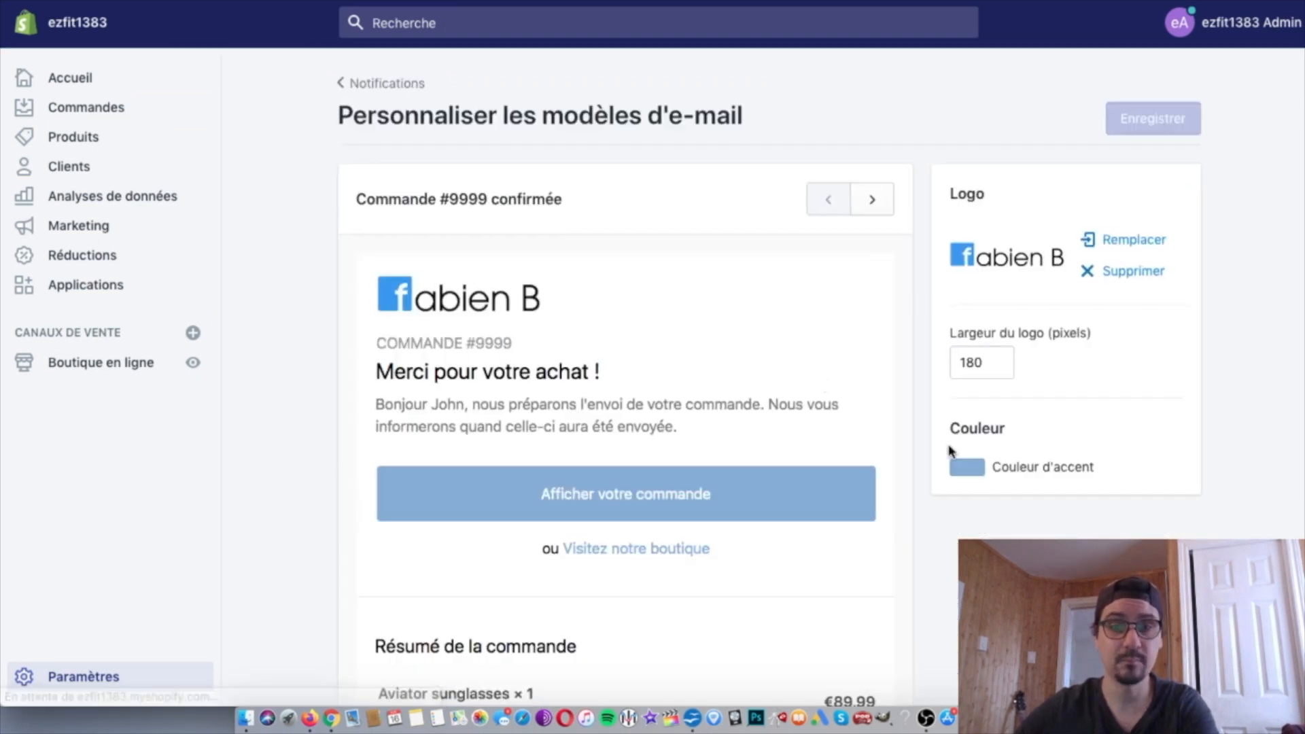
Change the email templates' accent color to green and save the settings
click(974, 470)
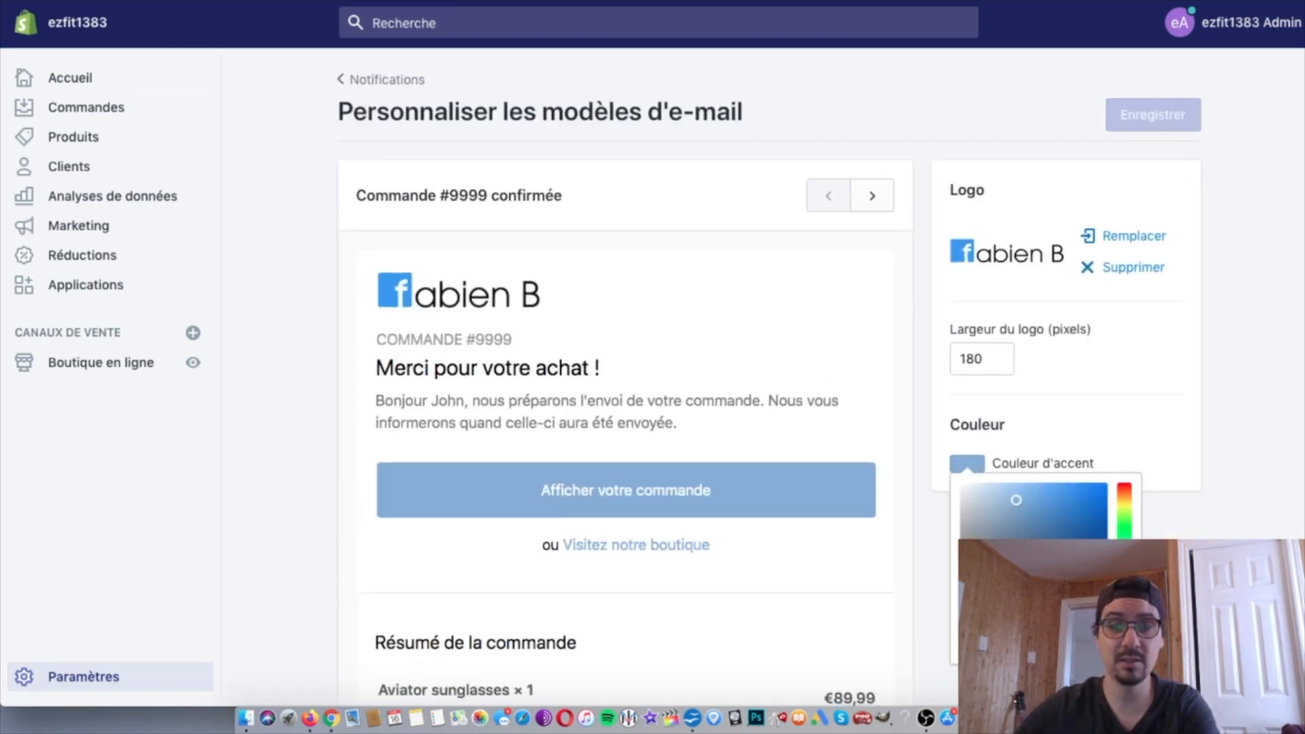
click(1074, 504)
drag(1124, 570, 1124, 550)
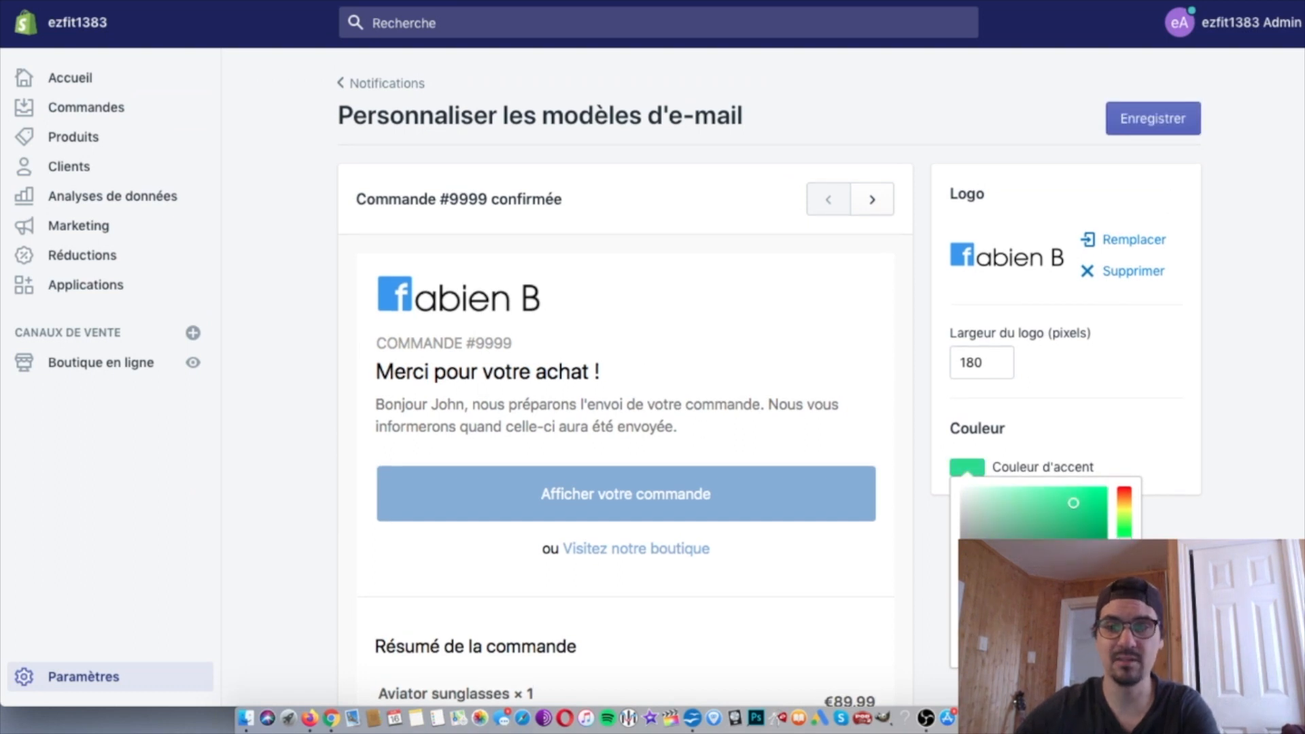
click(1181, 559)
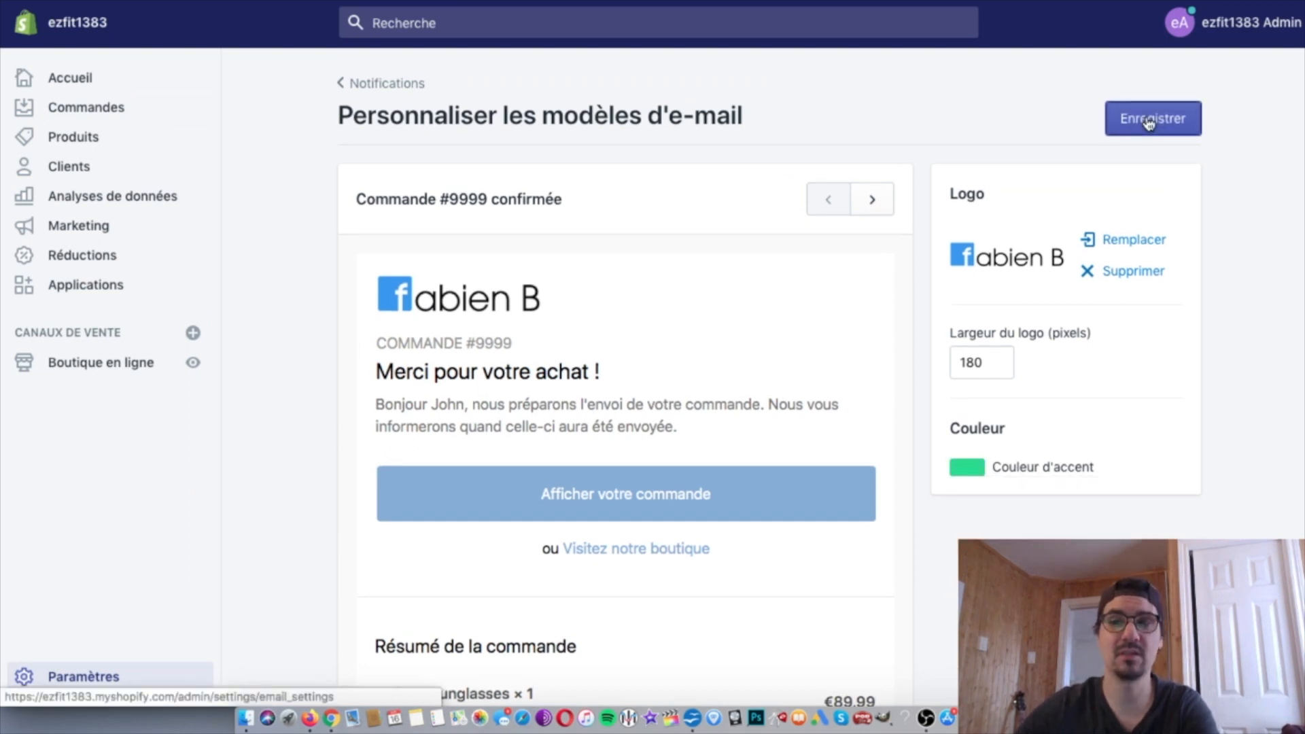
click(1149, 121)
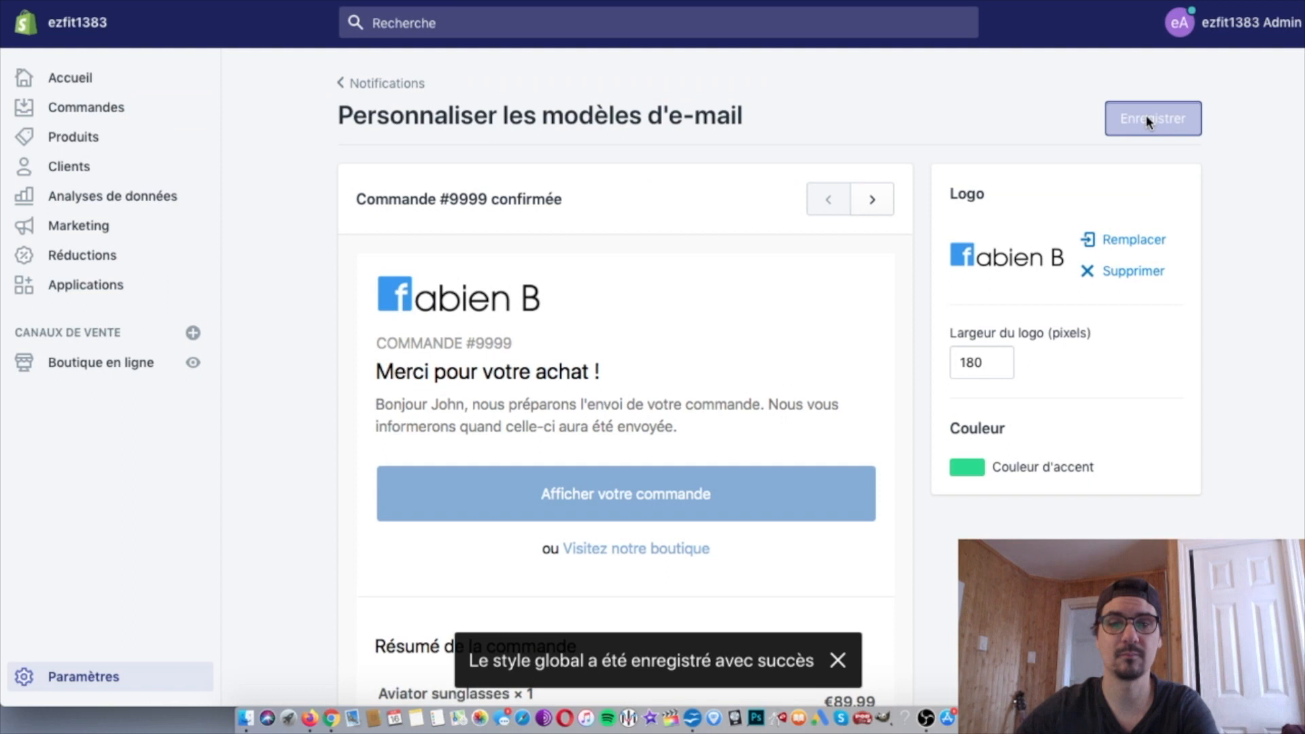
Reload the email template customization from the notification settings and check the accent color in the order confirmation preview
click(375, 85)
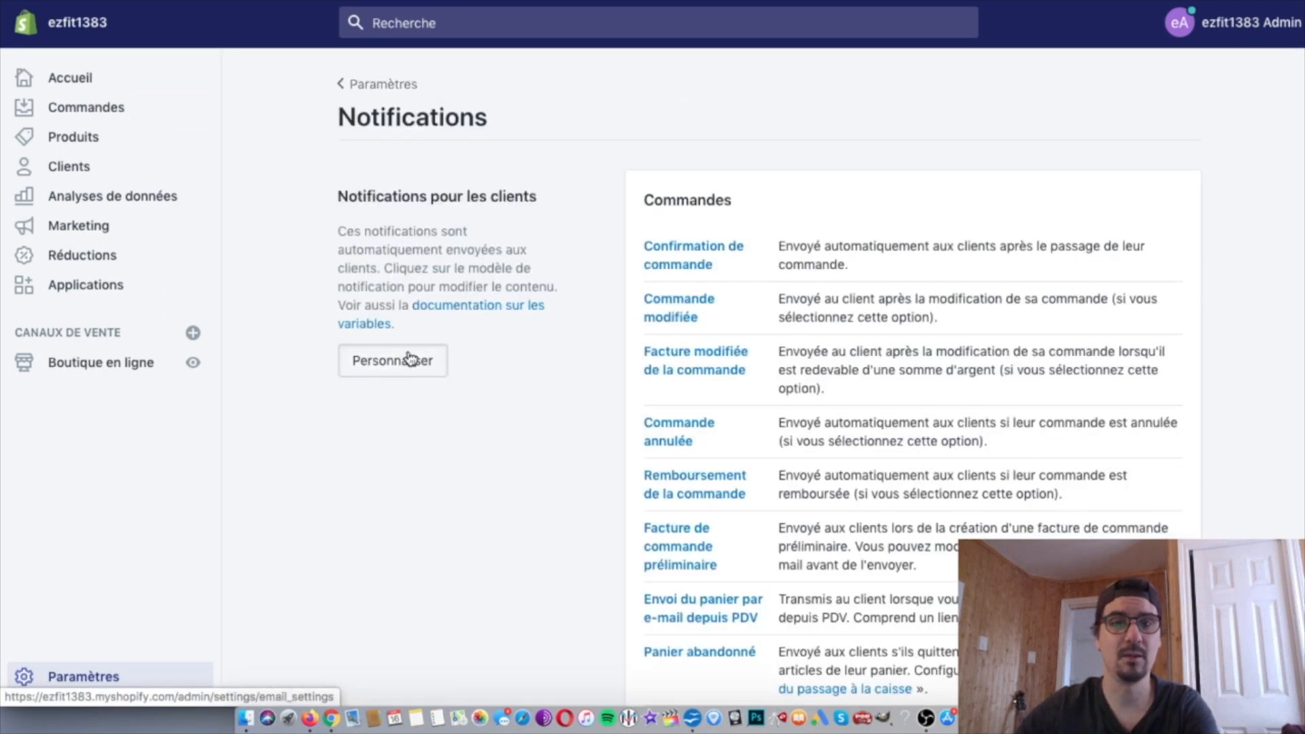
click(411, 359)
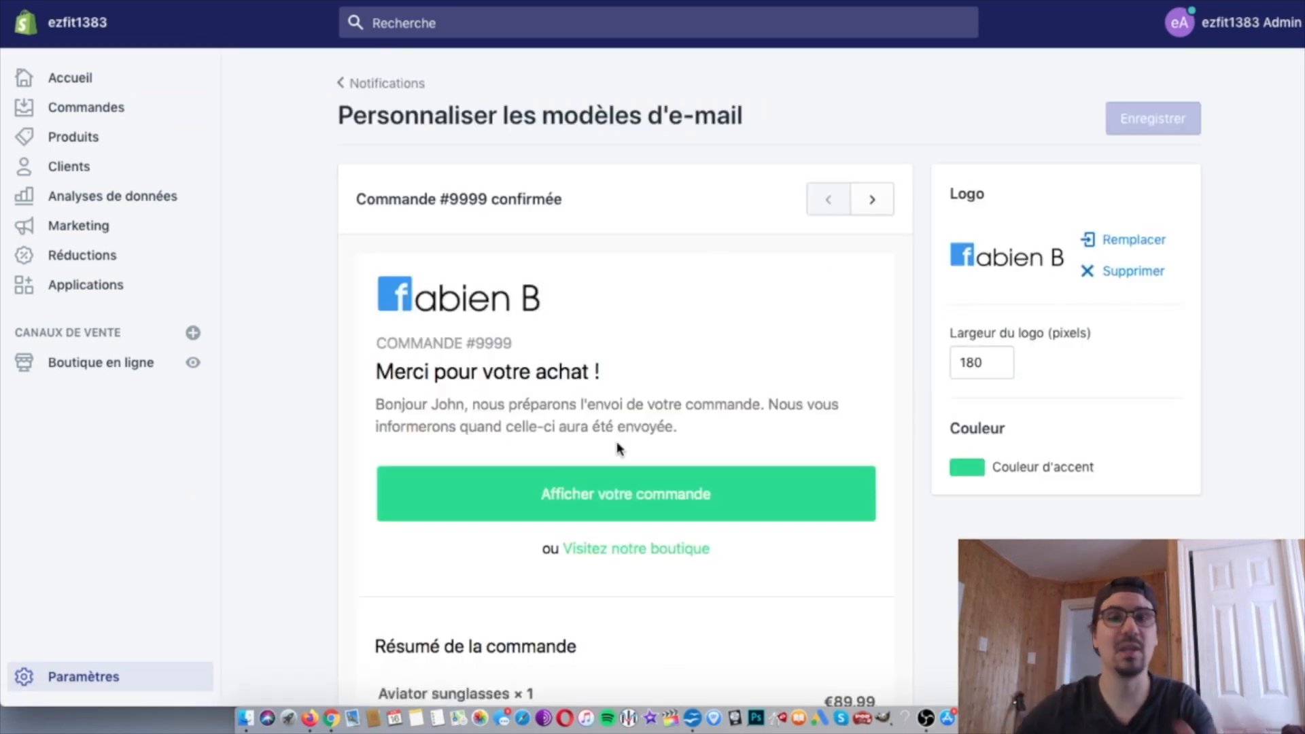
scroll(585, 398, down, 2)
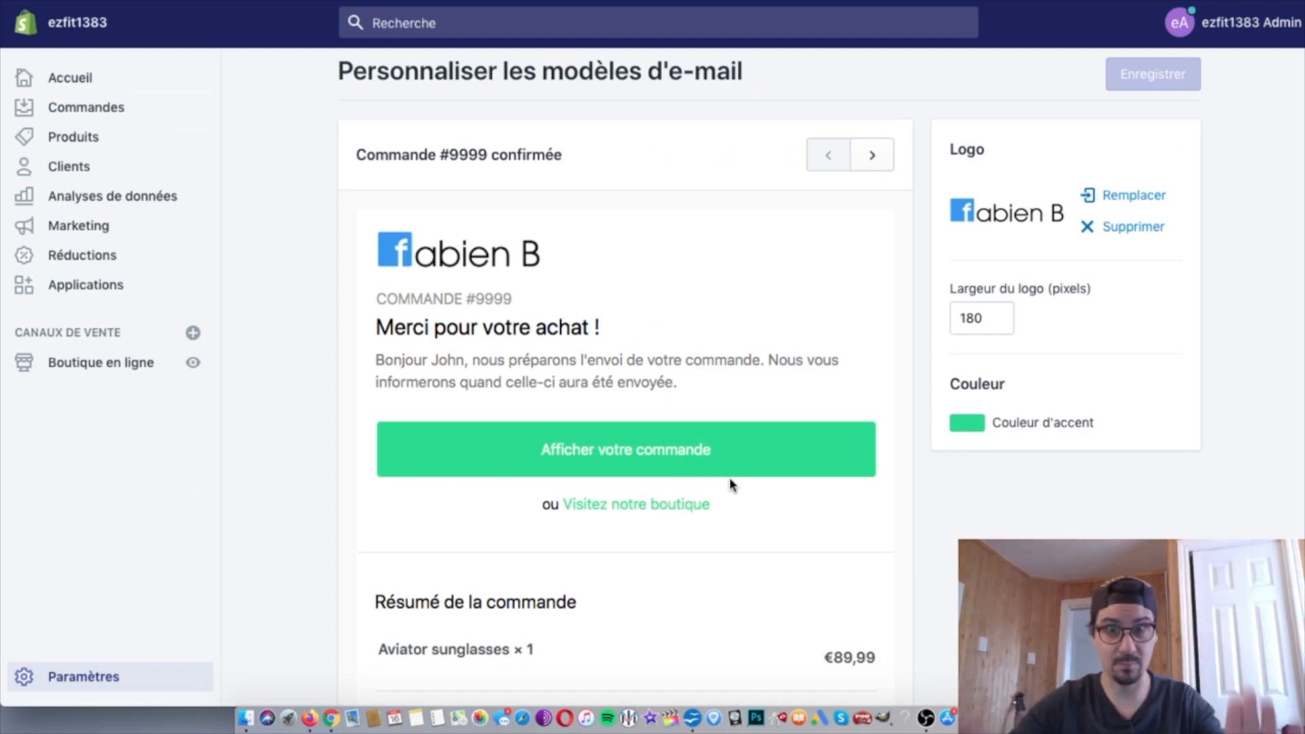
scroll(730, 479, up, 2)
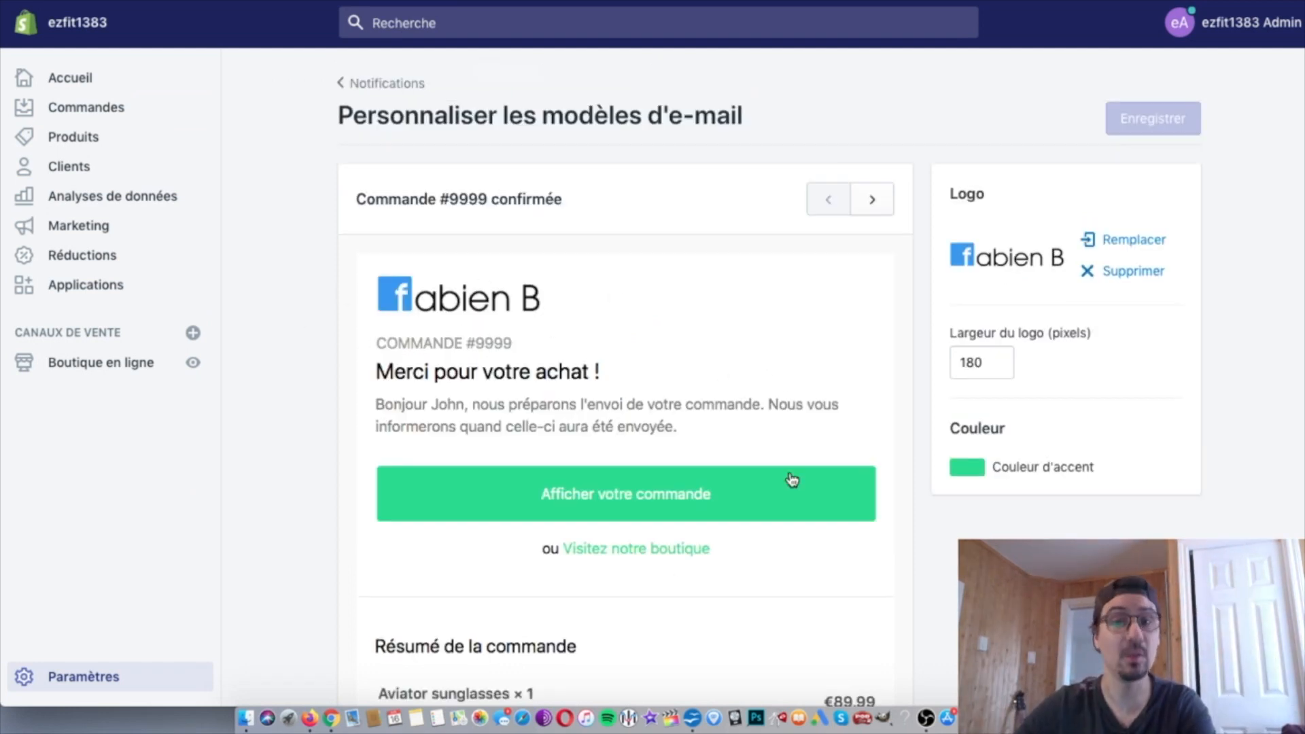
Open the order confirmation notification template and select the greeting paragraph in its HTML email body
click(387, 83)
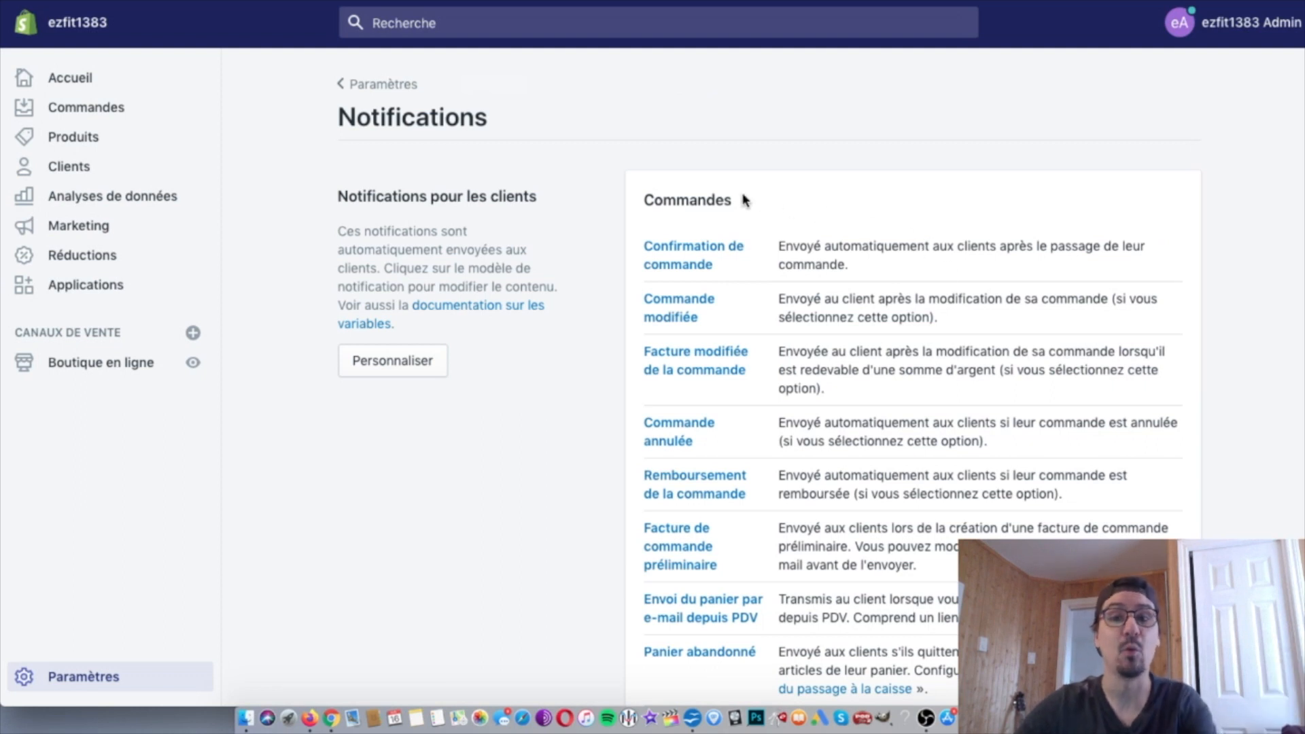
click(707, 254)
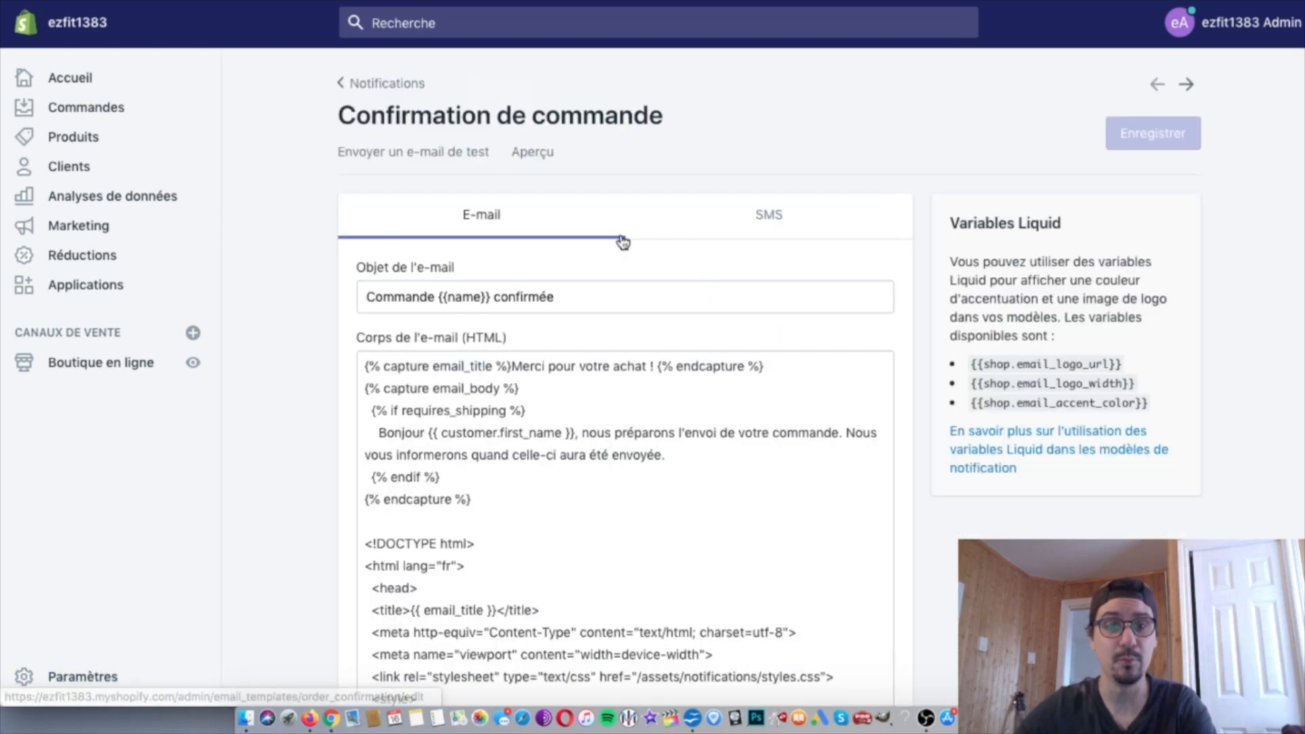
scroll(550, 429, down, 12)
scroll(550, 430, down, 20)
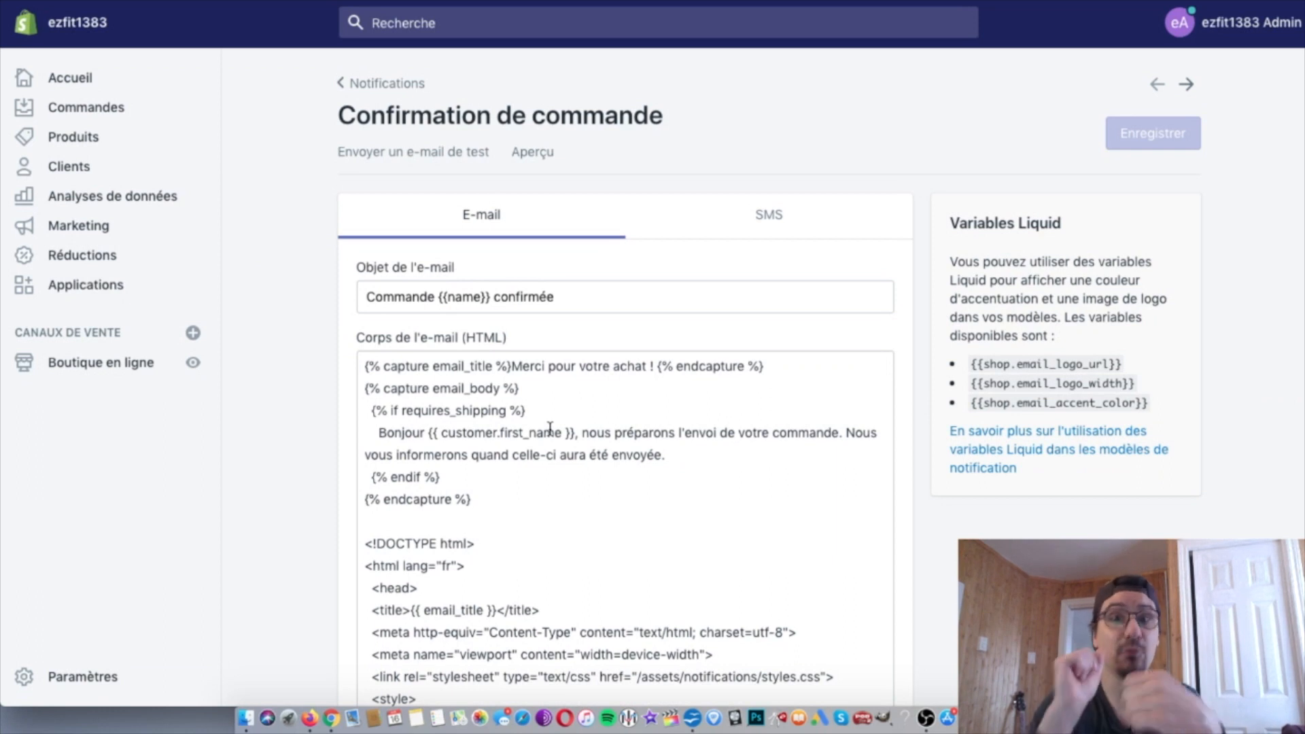
click(375, 407)
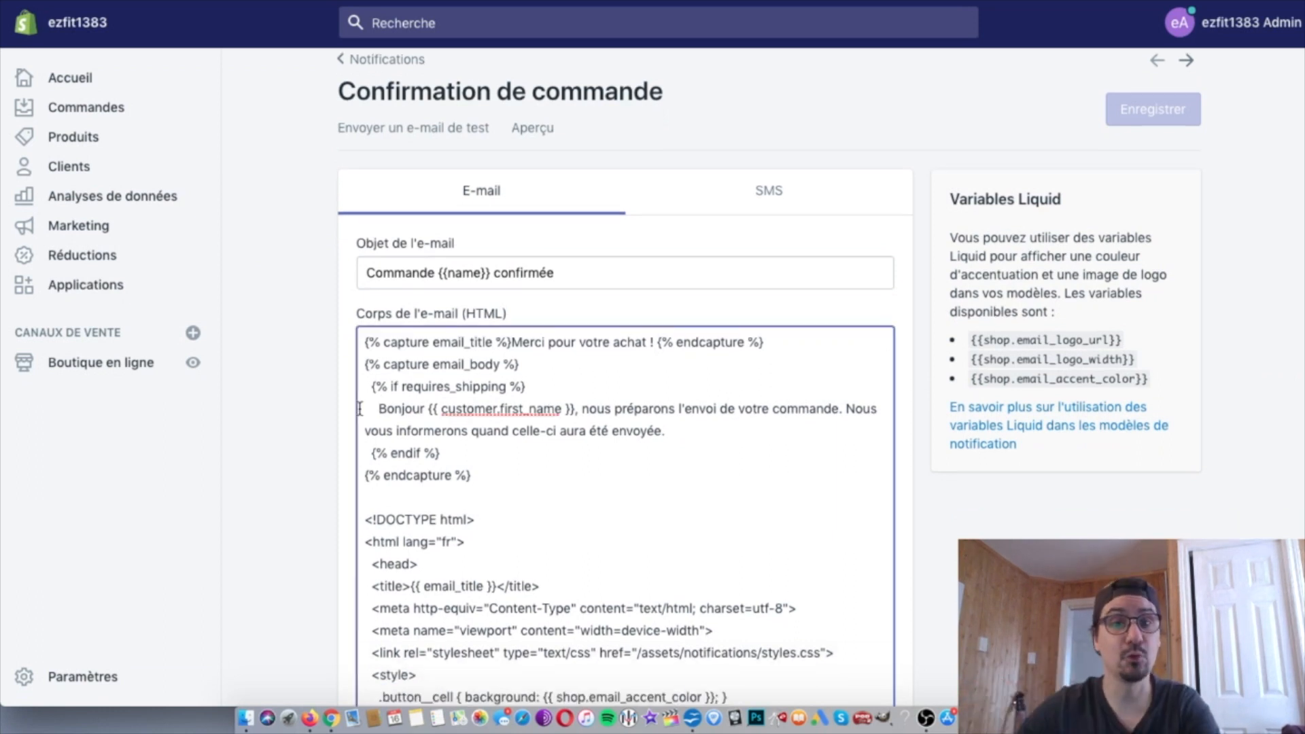
mouse_move(690, 445)
mouse_down()
mouse_move(369, 420)
mouse_move(382, 408)
mouse_move(513, 435)
mouse_move(693, 425)
mouse_up()
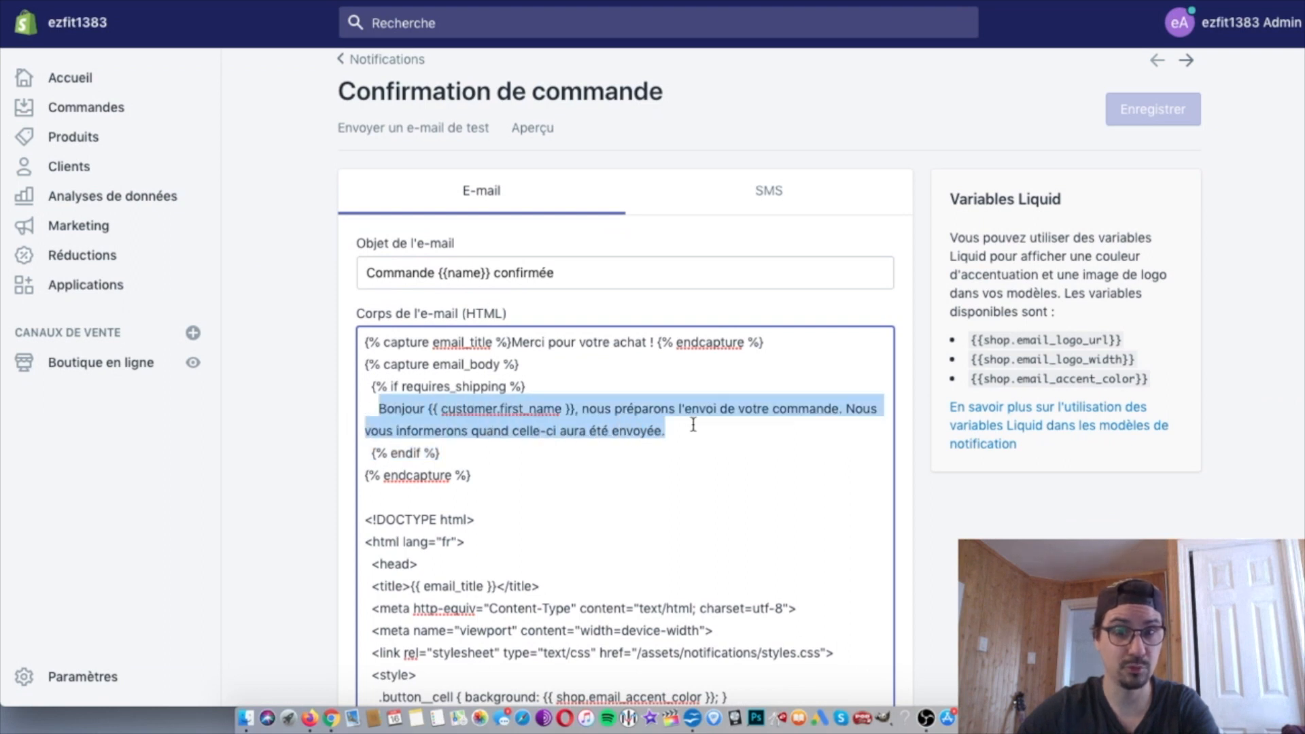
Preview the order confirmation email, examine where the greeting paragraph appears, and close the preview
click(524, 131)
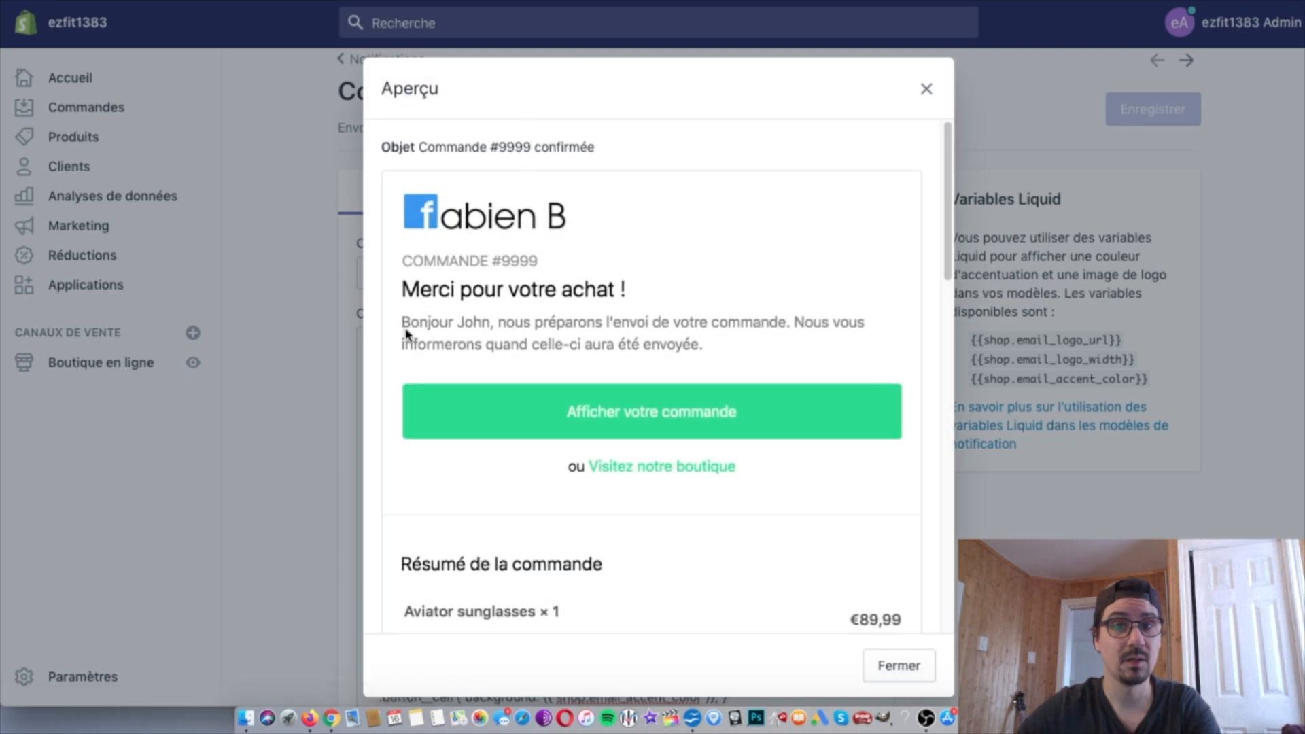
drag(405, 321, 573, 335)
drag(740, 348, 676, 346)
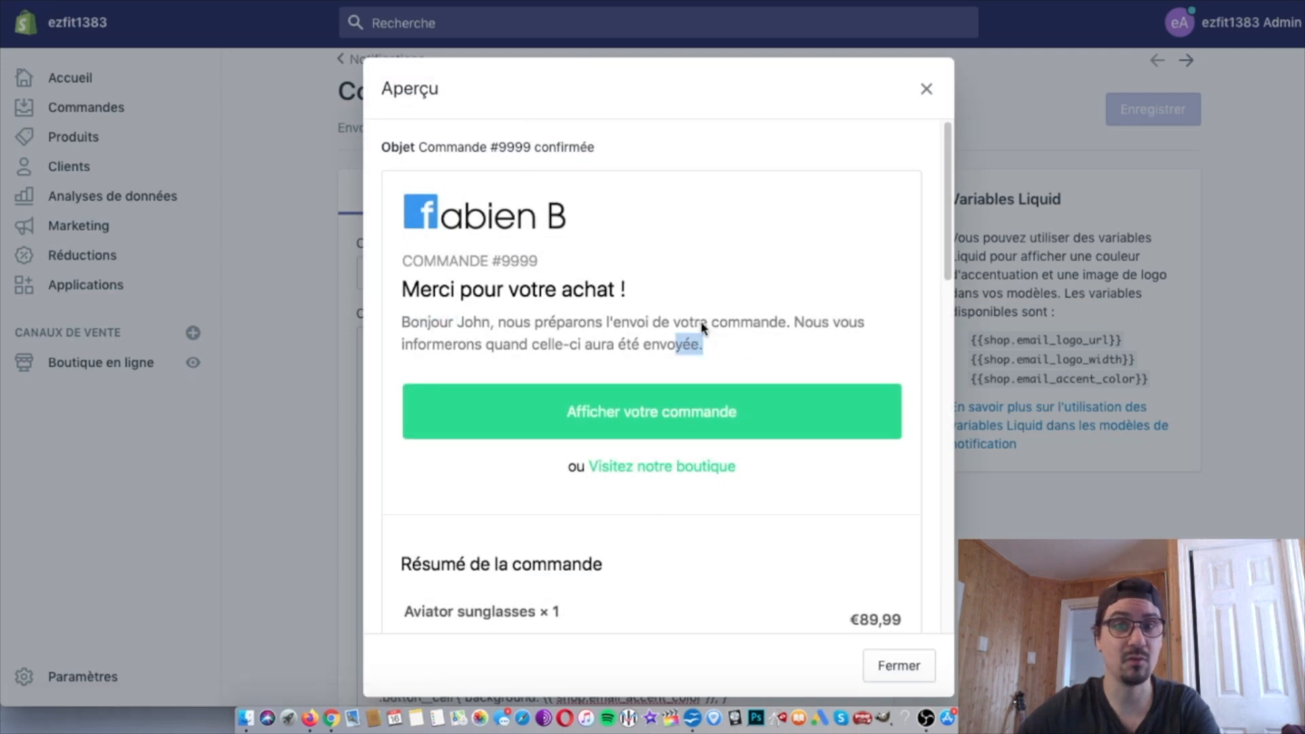
click(923, 89)
Add the test line "lskjdfnlkjsflkjshdf" below the greeting paragraph in the HTML body and save the template
click(607, 430)
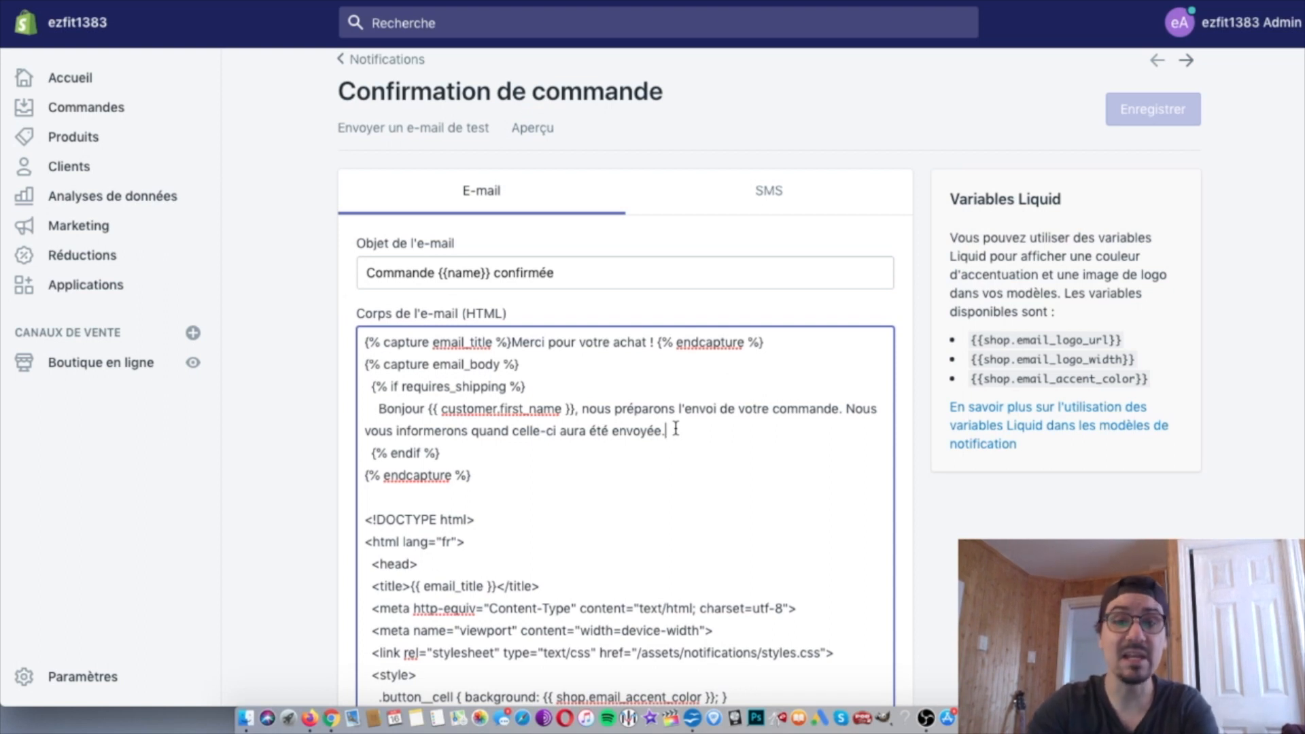
key(Return)
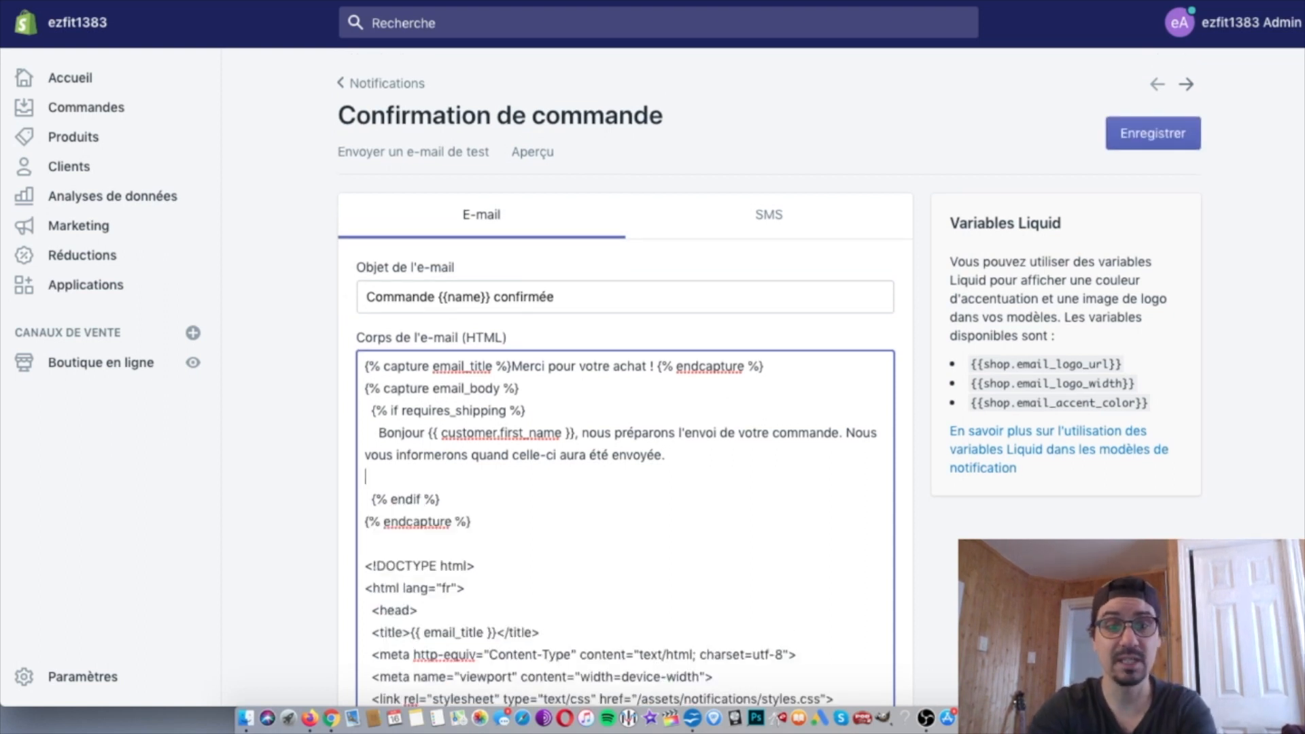
text(lskjdfnlkjsflkjshdf)
click(1144, 129)
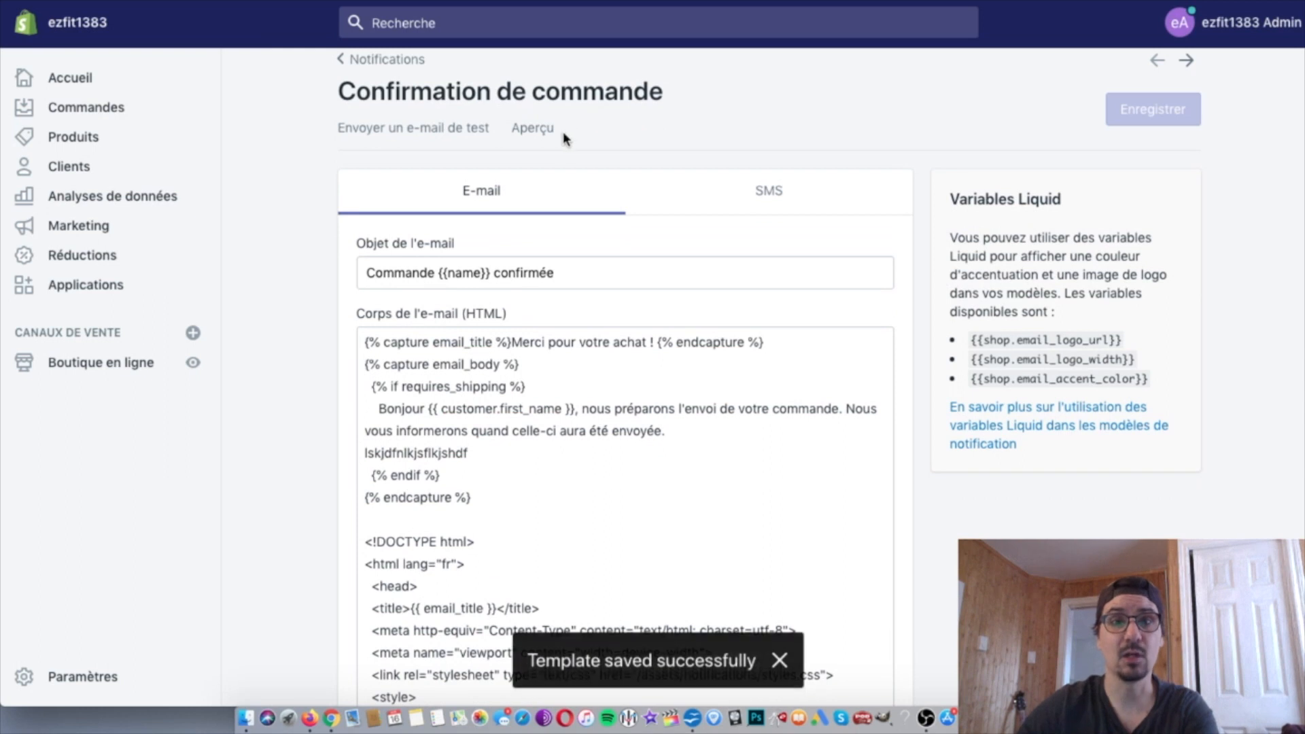
Preview the saved order confirmation email to check where the added test text is placed
click(552, 130)
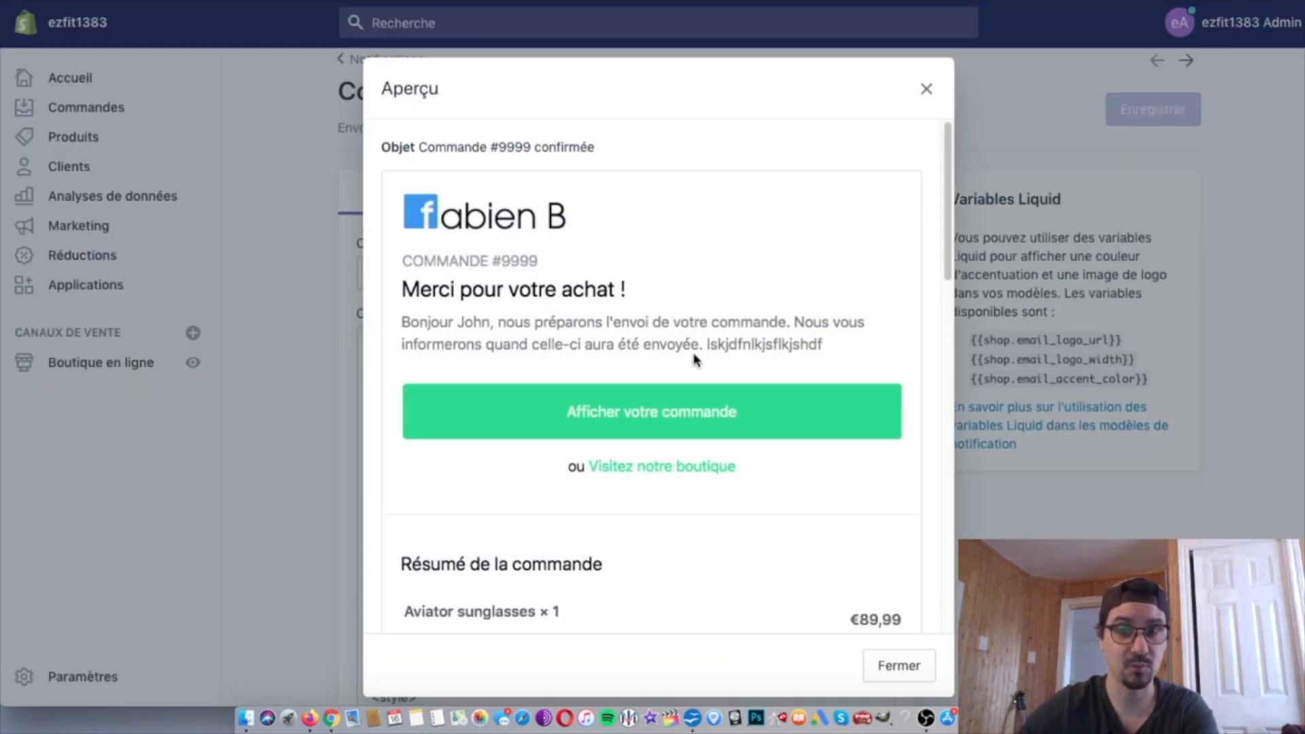
drag(705, 344, 841, 340)
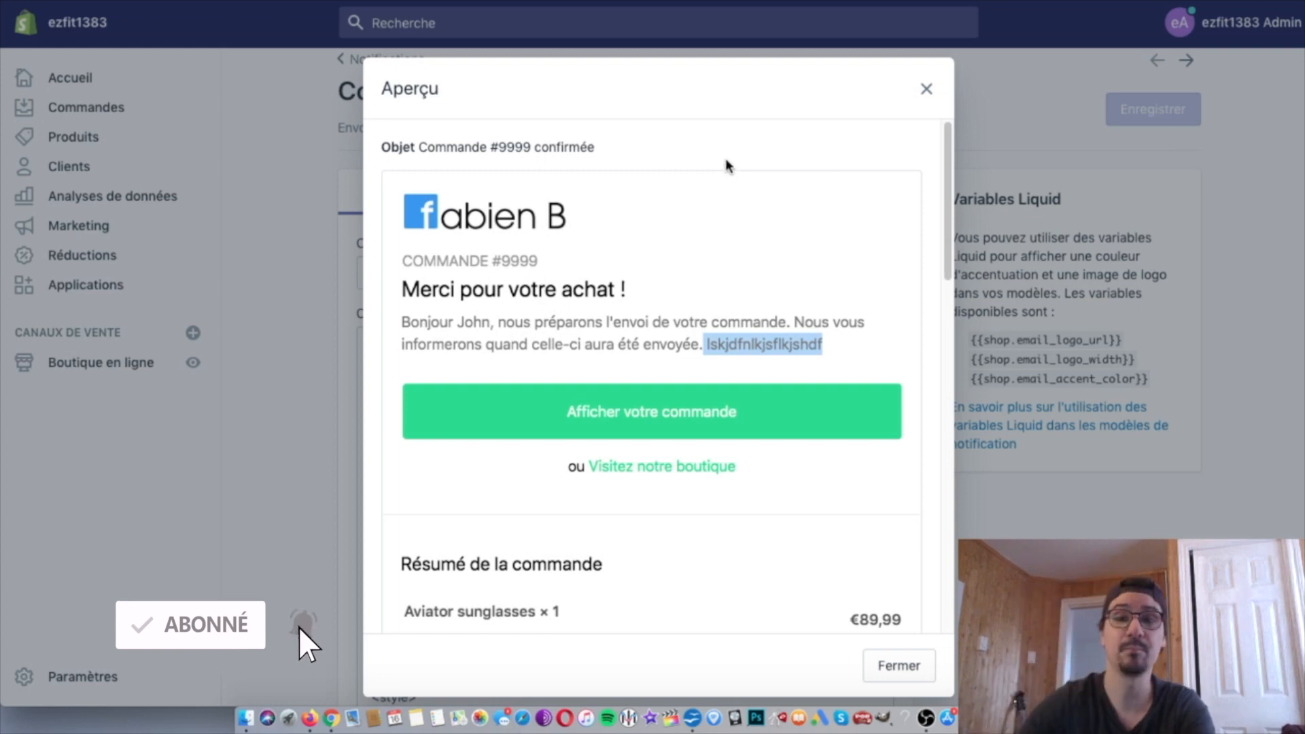
click(926, 89)
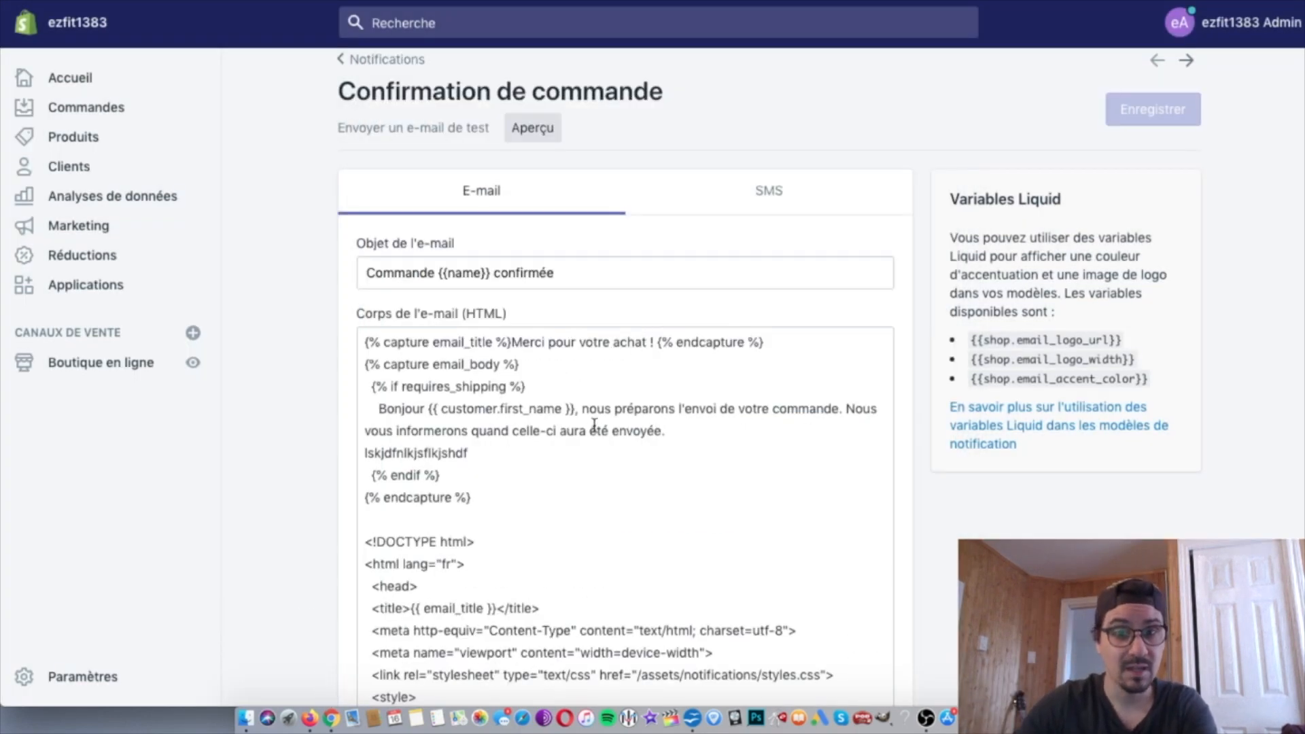
Insert a <br> tag before the test text in the HTML body and save the template
scroll(598, 507, down, 1)
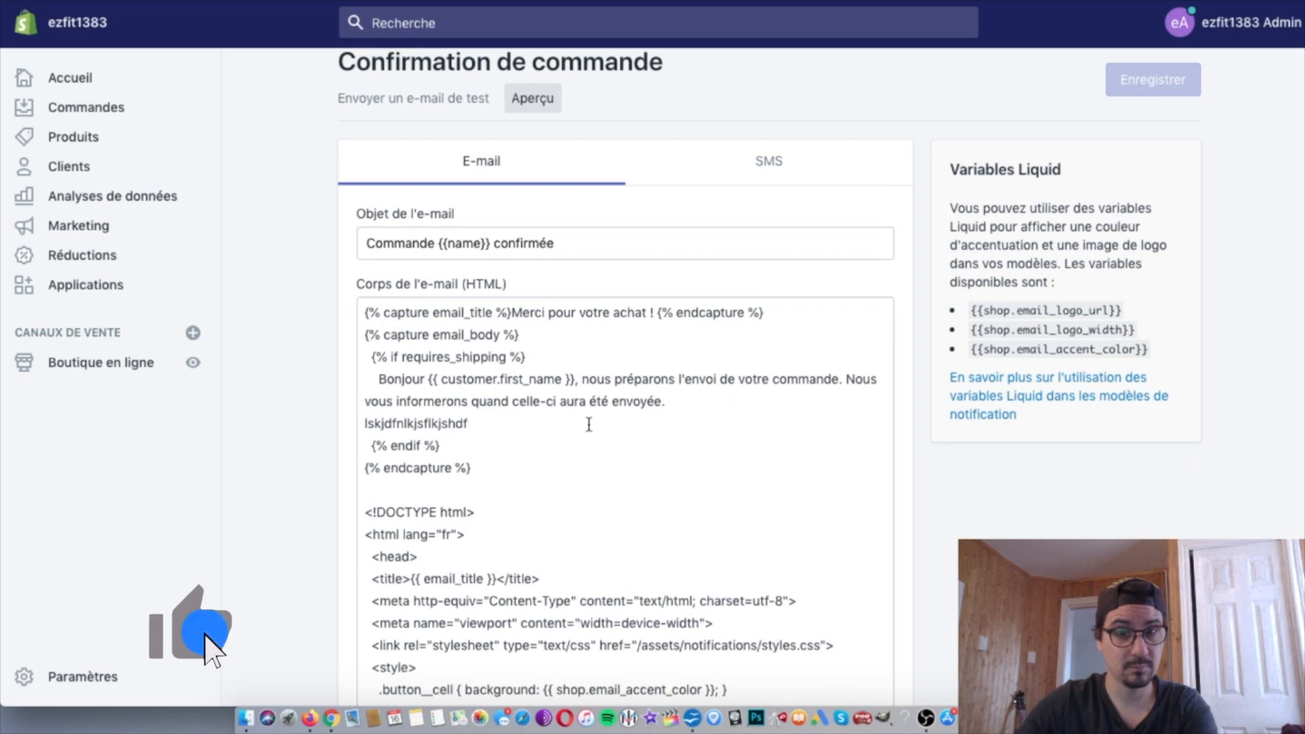
click(362, 423)
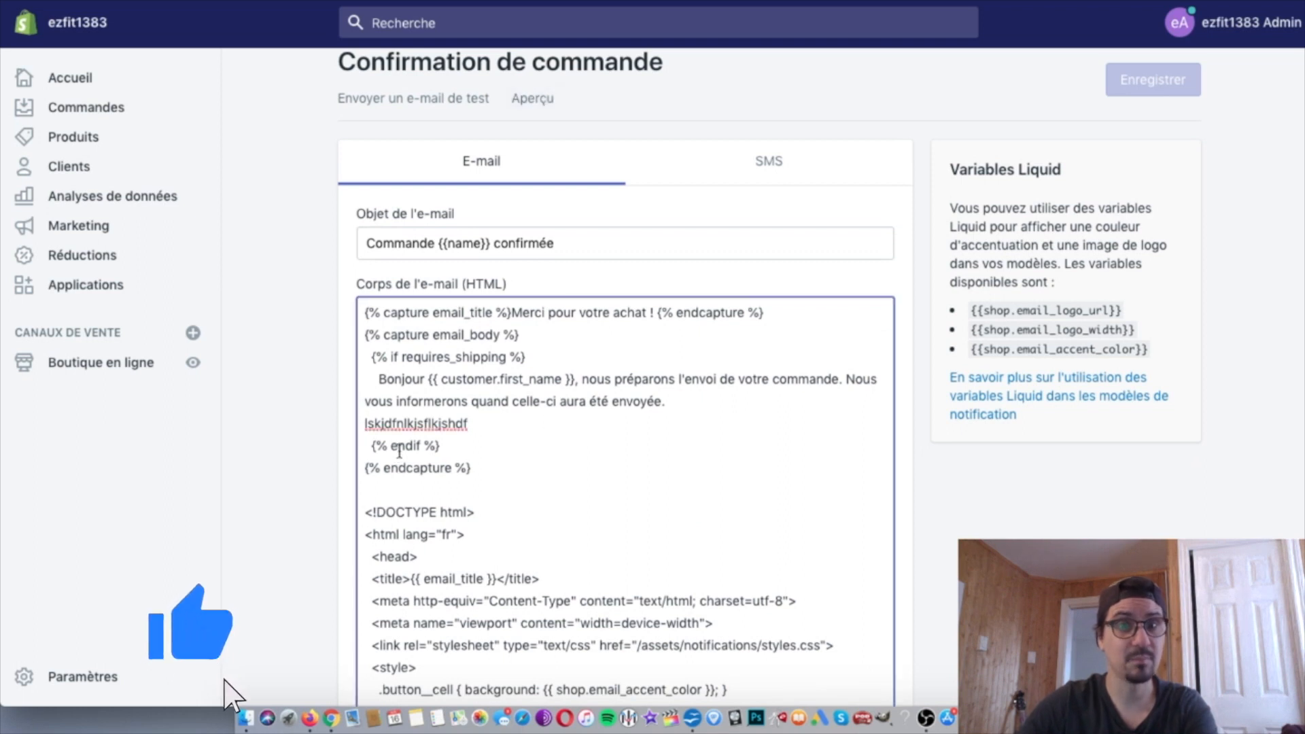
text(<)
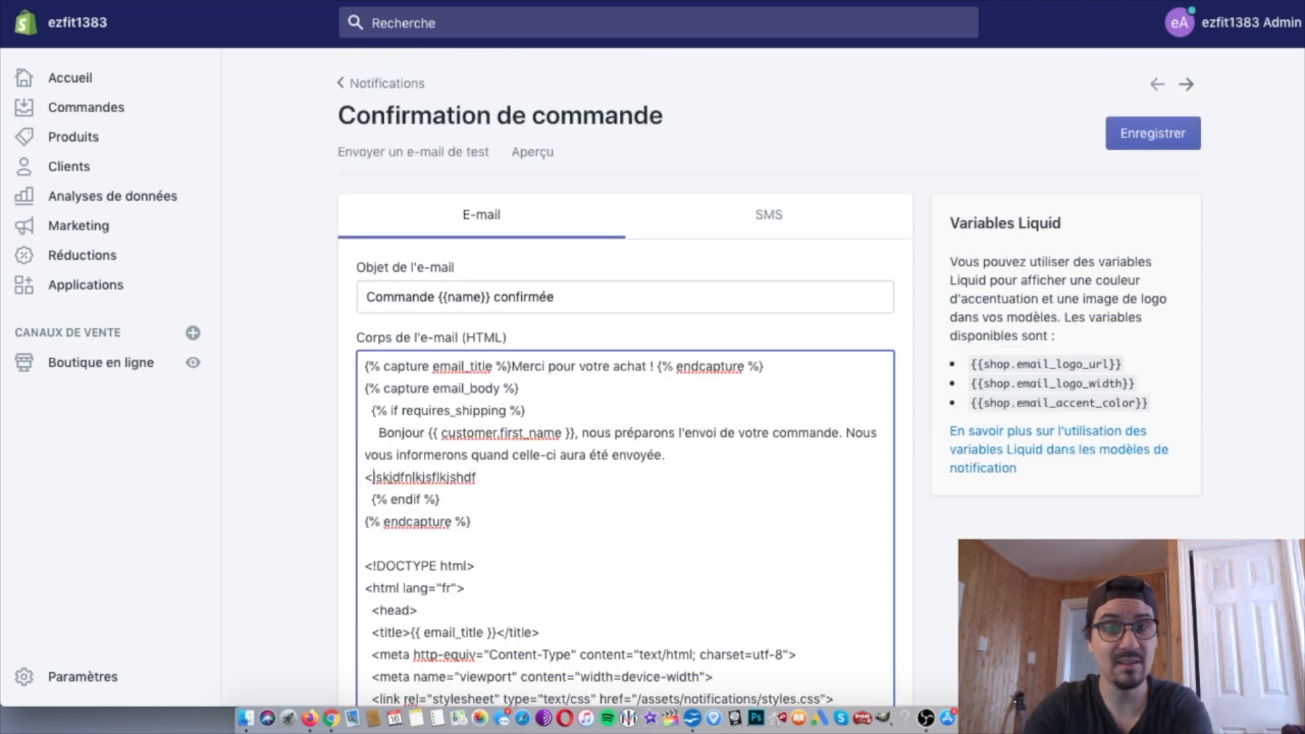
text(br)
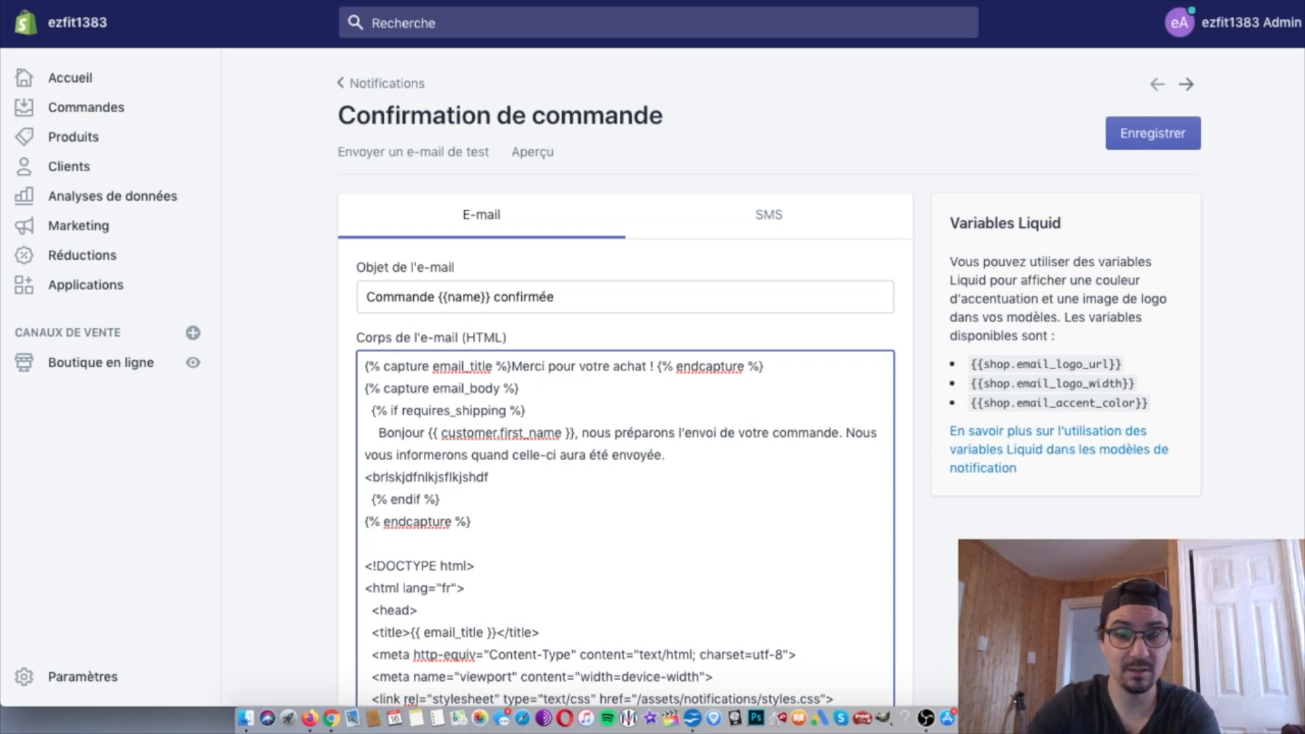
text(>)
key(shift+Left)
key(shift+Left)
key(shift+Left)
key(shift+Left)
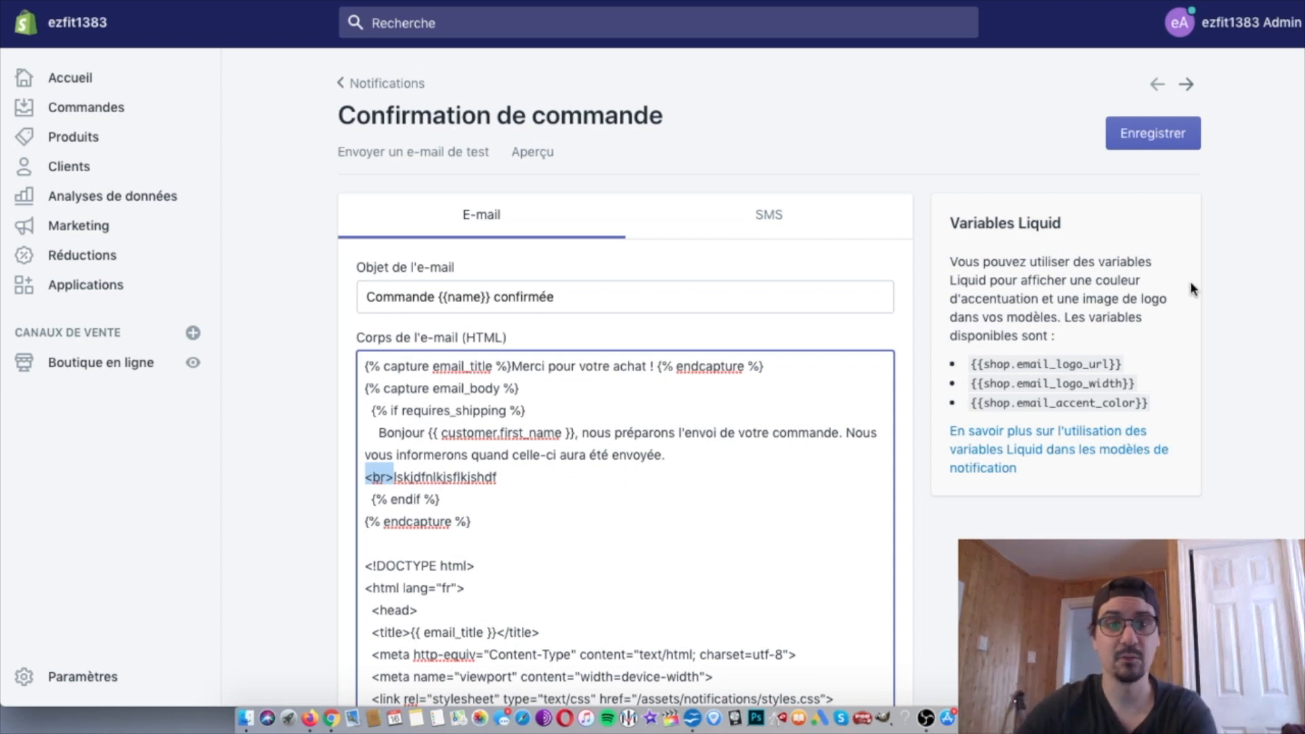
click(1168, 147)
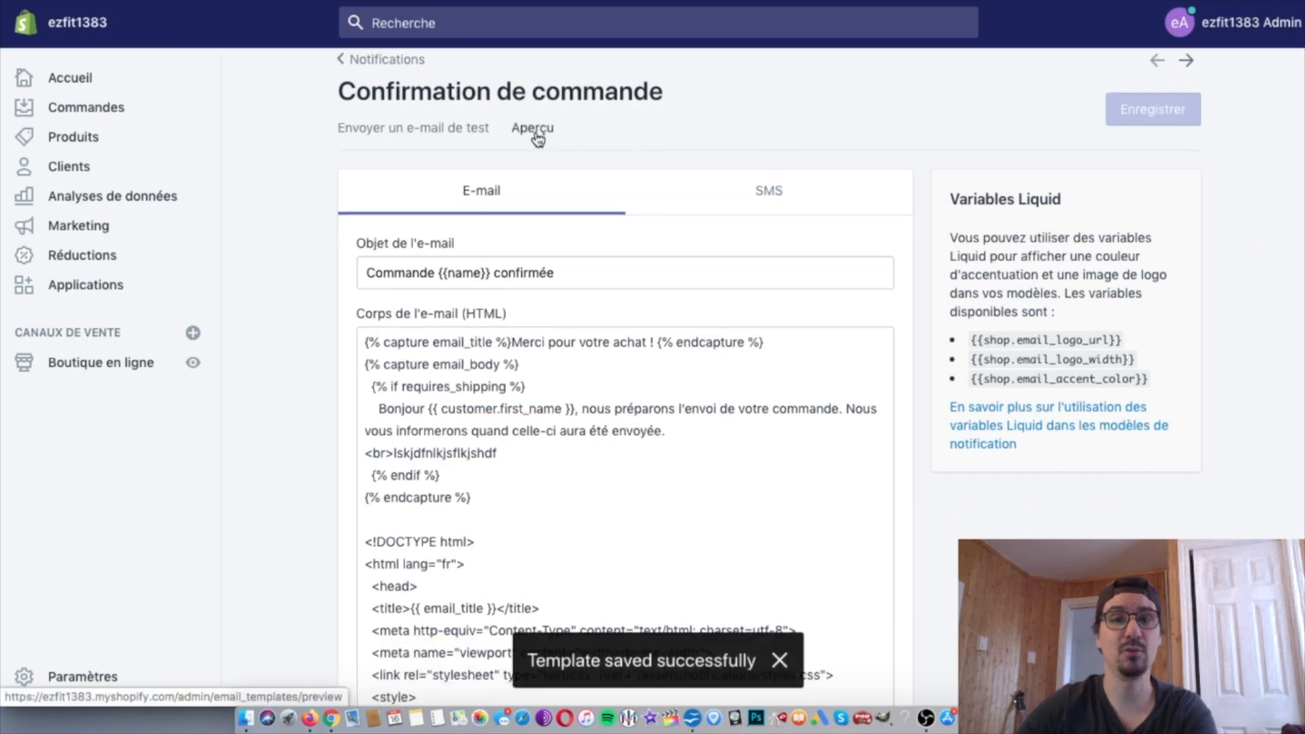
Preview the email to check the line break before the test text, and close the preview
click(534, 129)
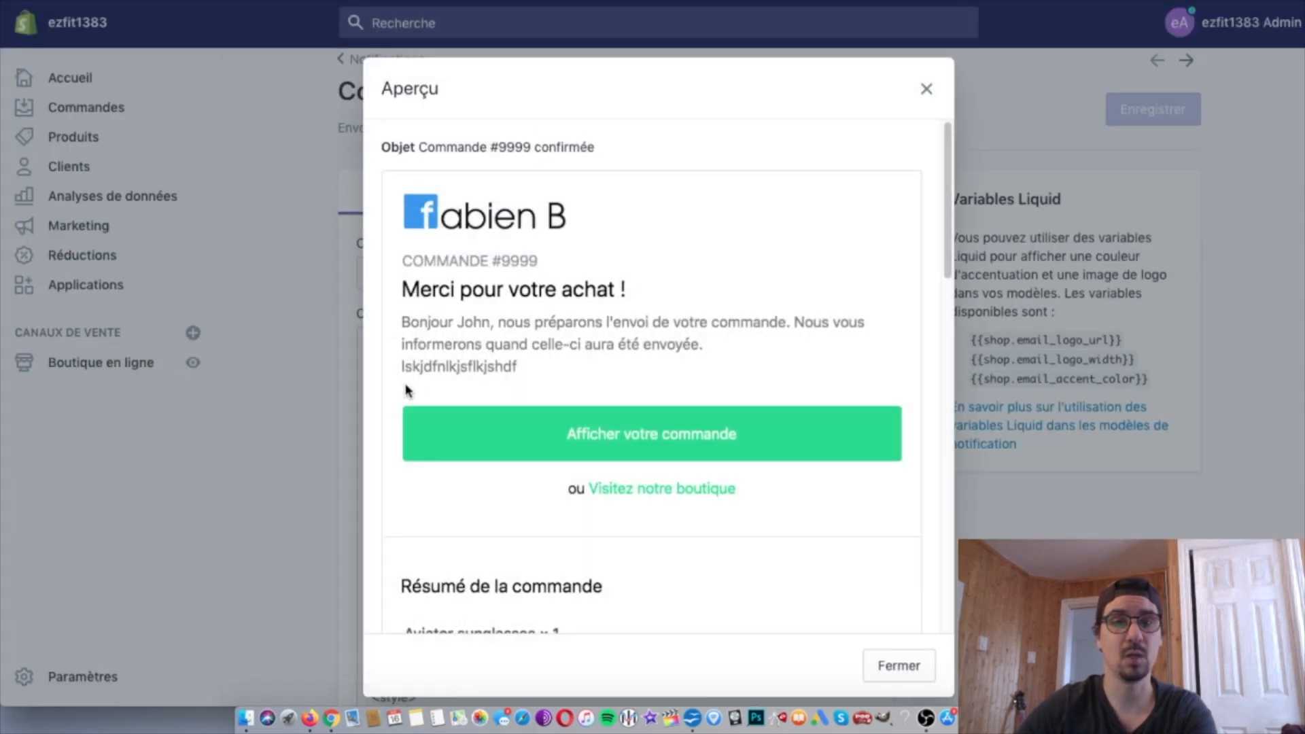
drag(404, 360, 507, 363)
click(515, 350)
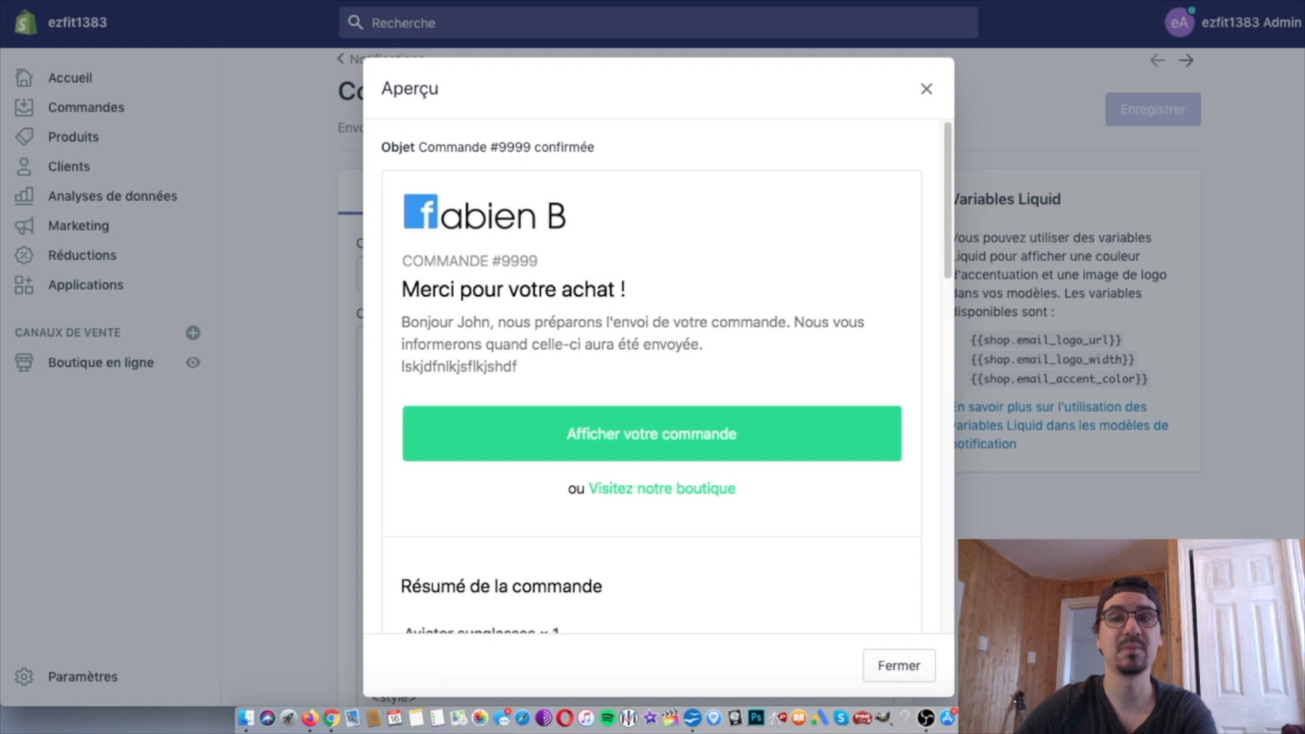
click(926, 89)
Duplicate the <br> tag before the test text, save the template, and check the spacing in the email preview
click(392, 453)
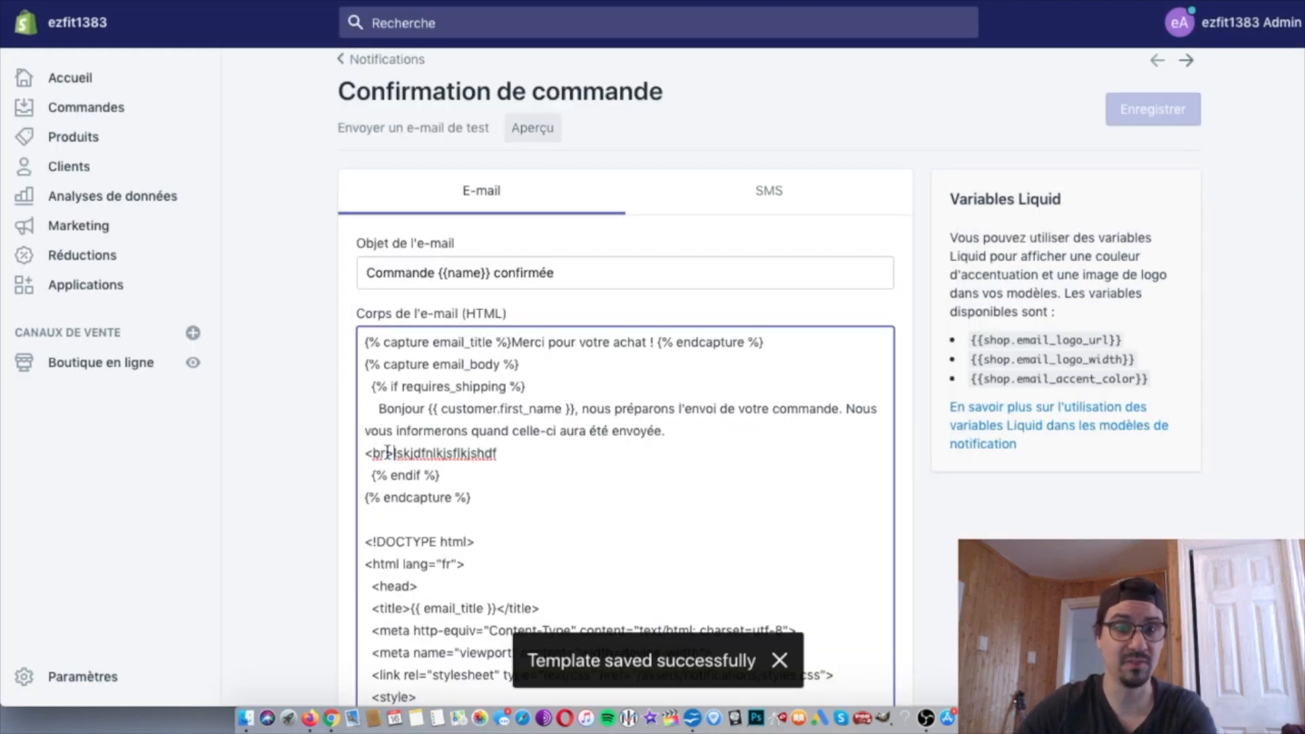
drag(392, 453, 363, 454)
key(super+c)
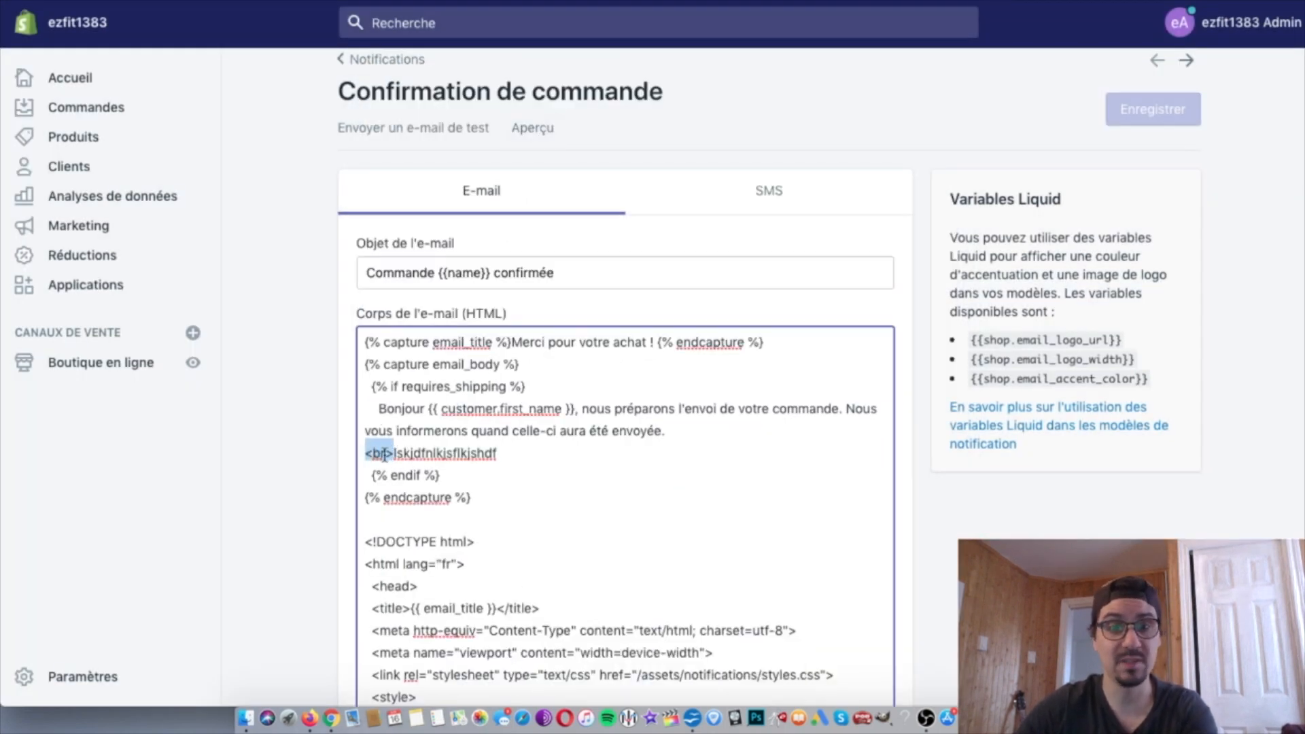
click(394, 453)
key(super+v)
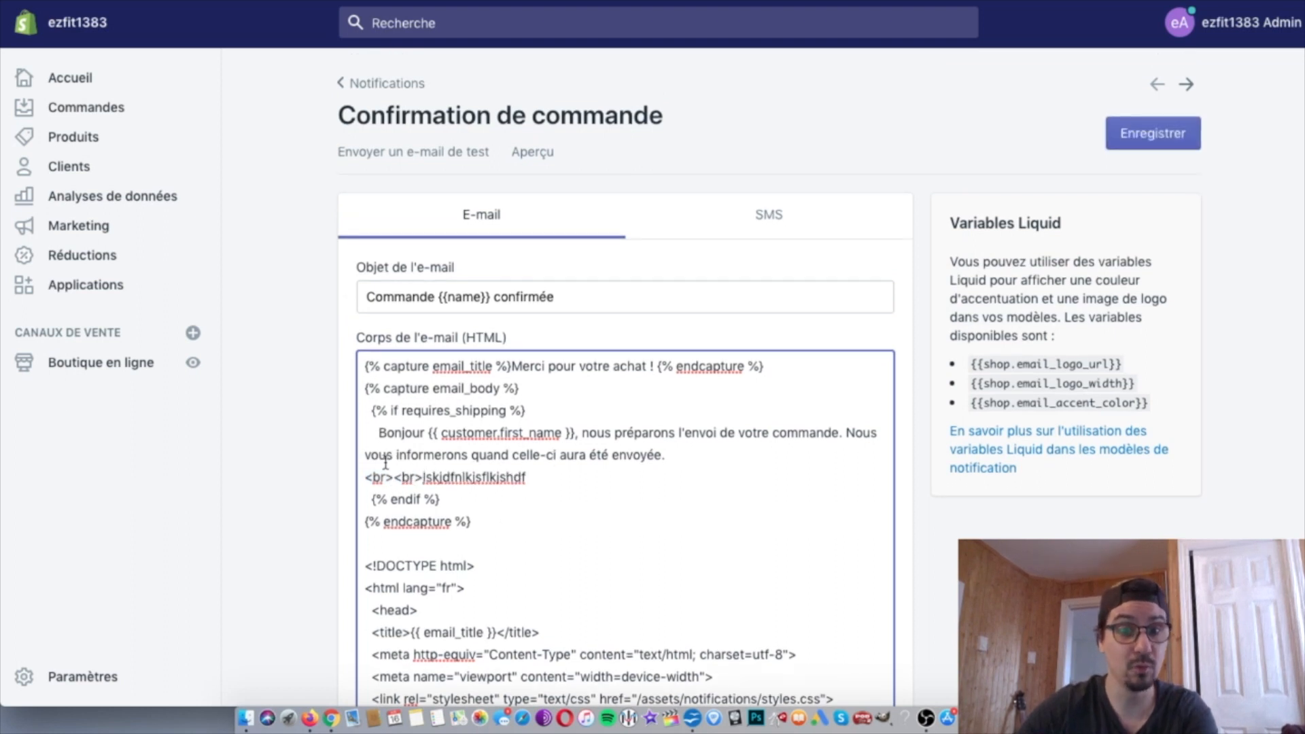
click(1160, 136)
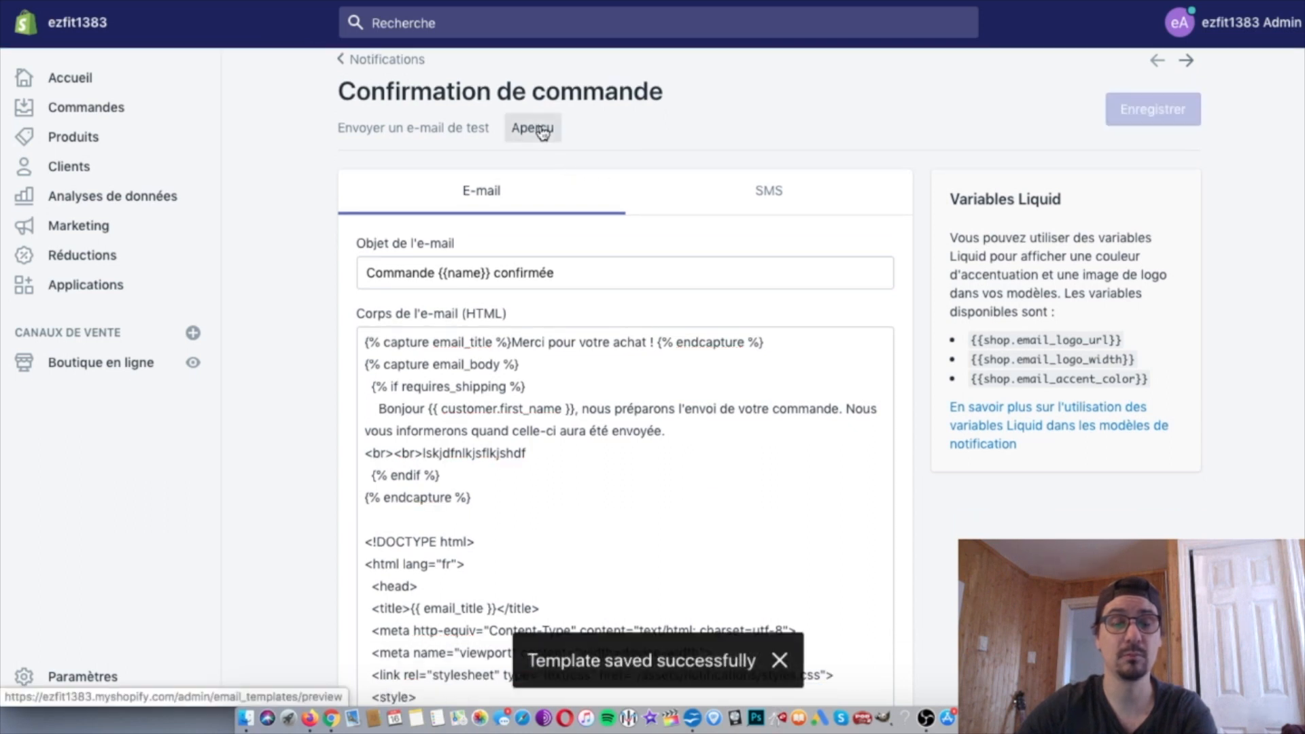
click(542, 131)
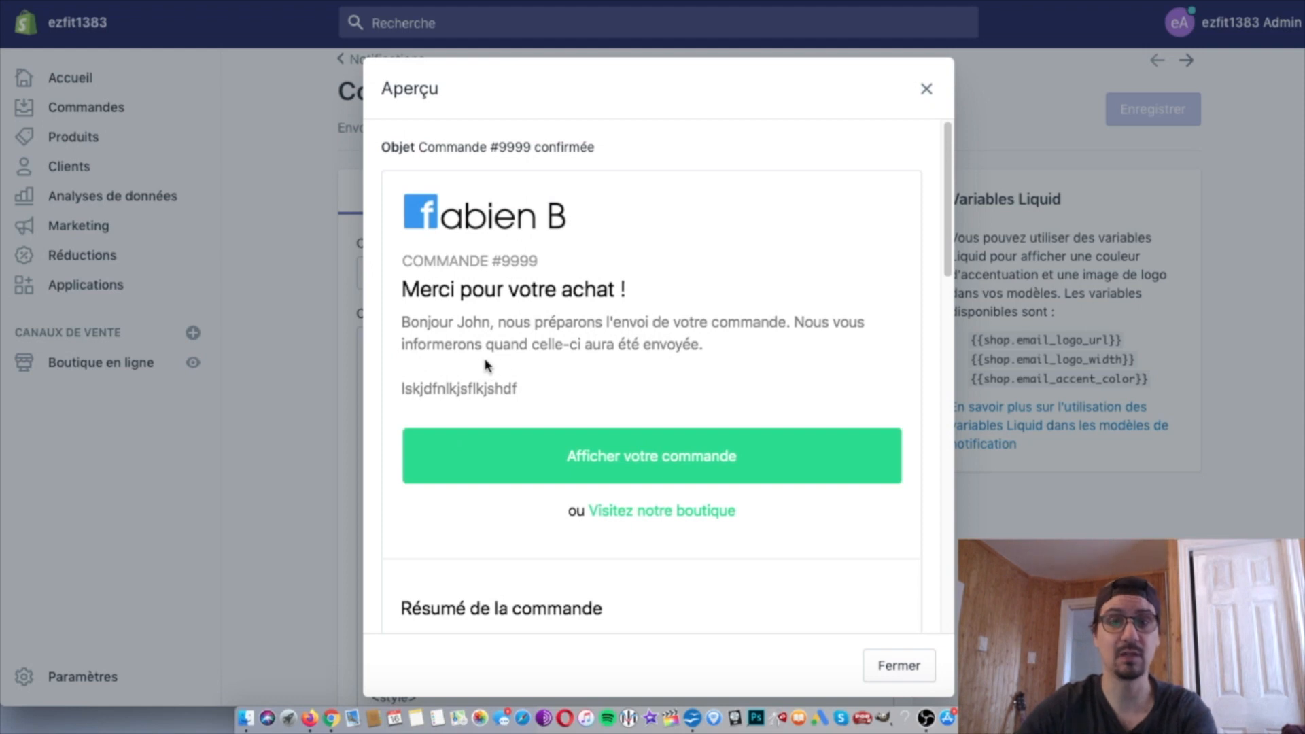
key(Escape)
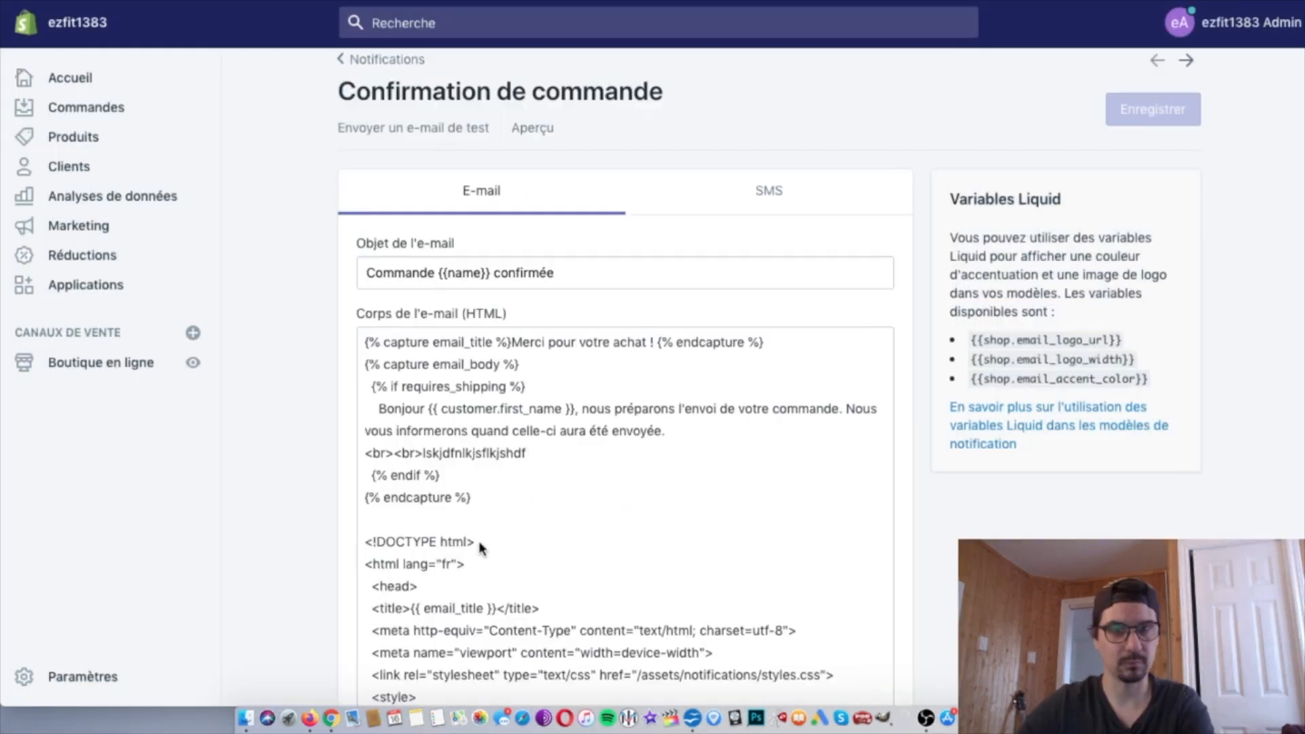
Replace the test text after the <br> tags with "Nos délais de livraison sont de 7 à 12 jours ouvrés."
drag(527, 453, 424, 453)
key(BackSpace)
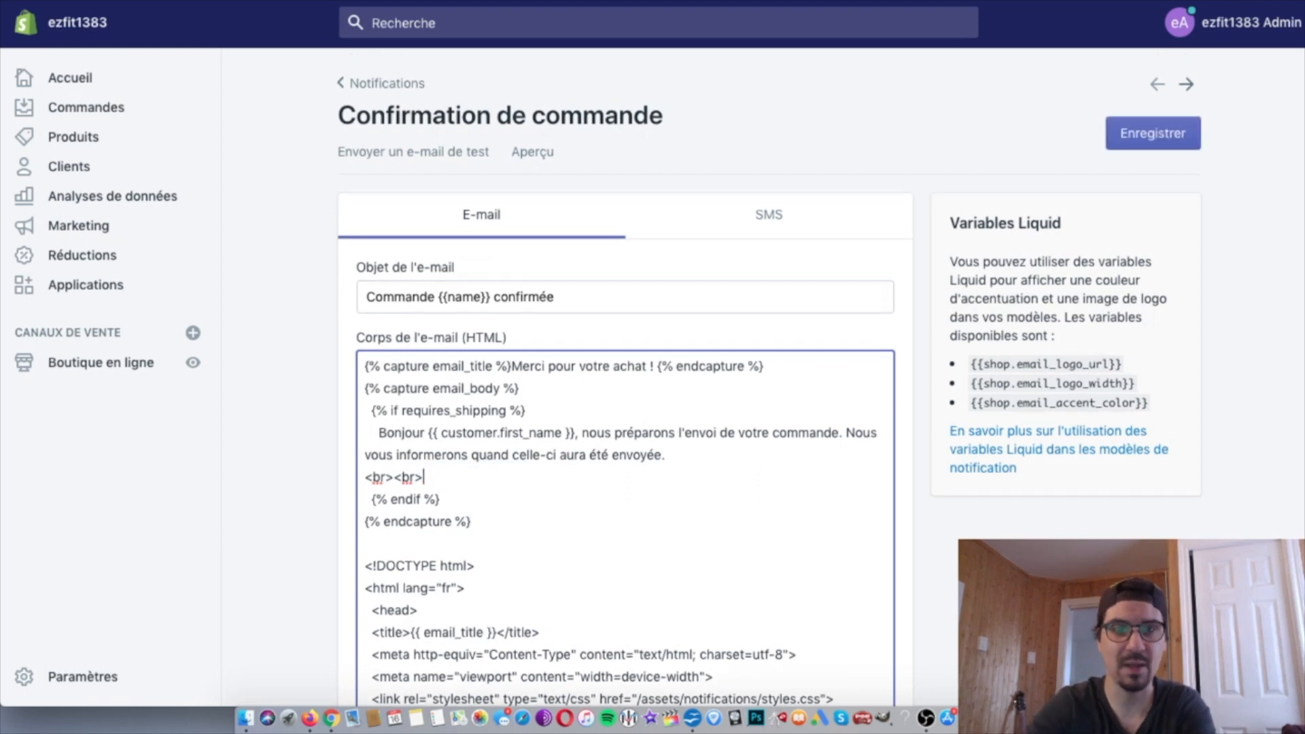
text(Nos délais d)
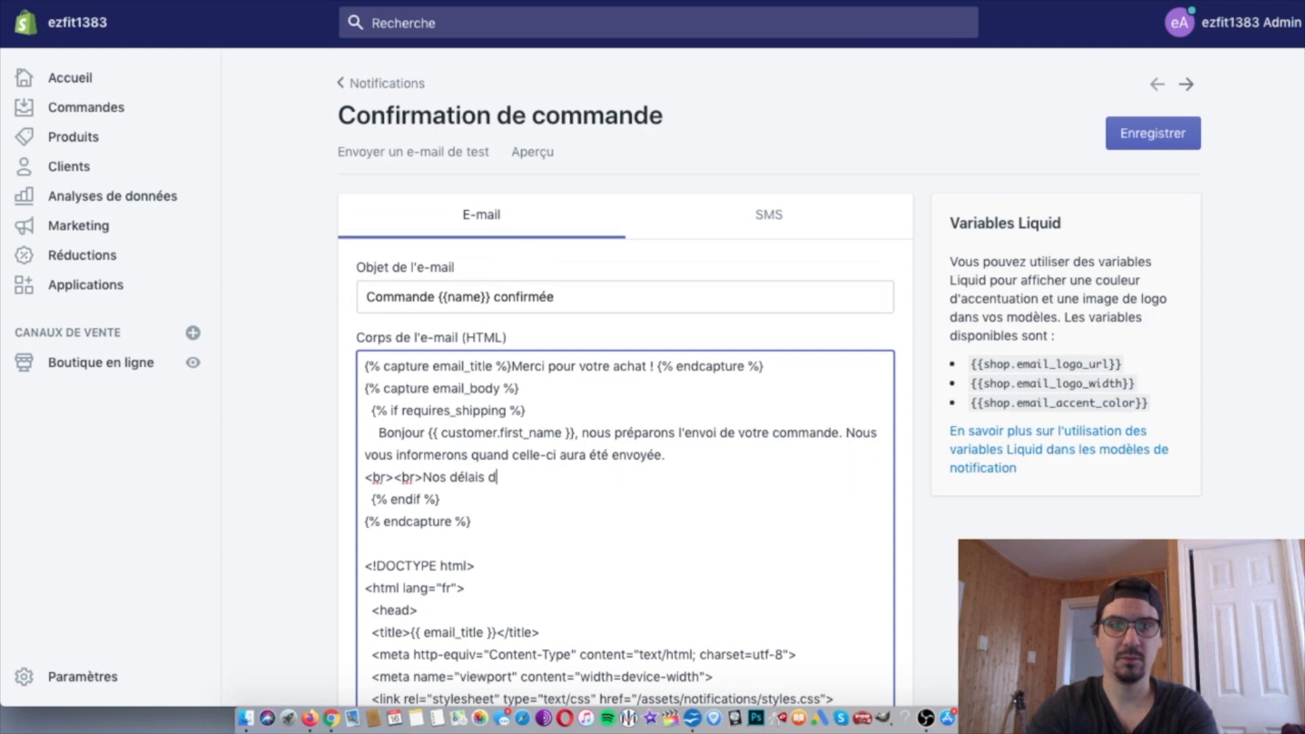
text(e l)
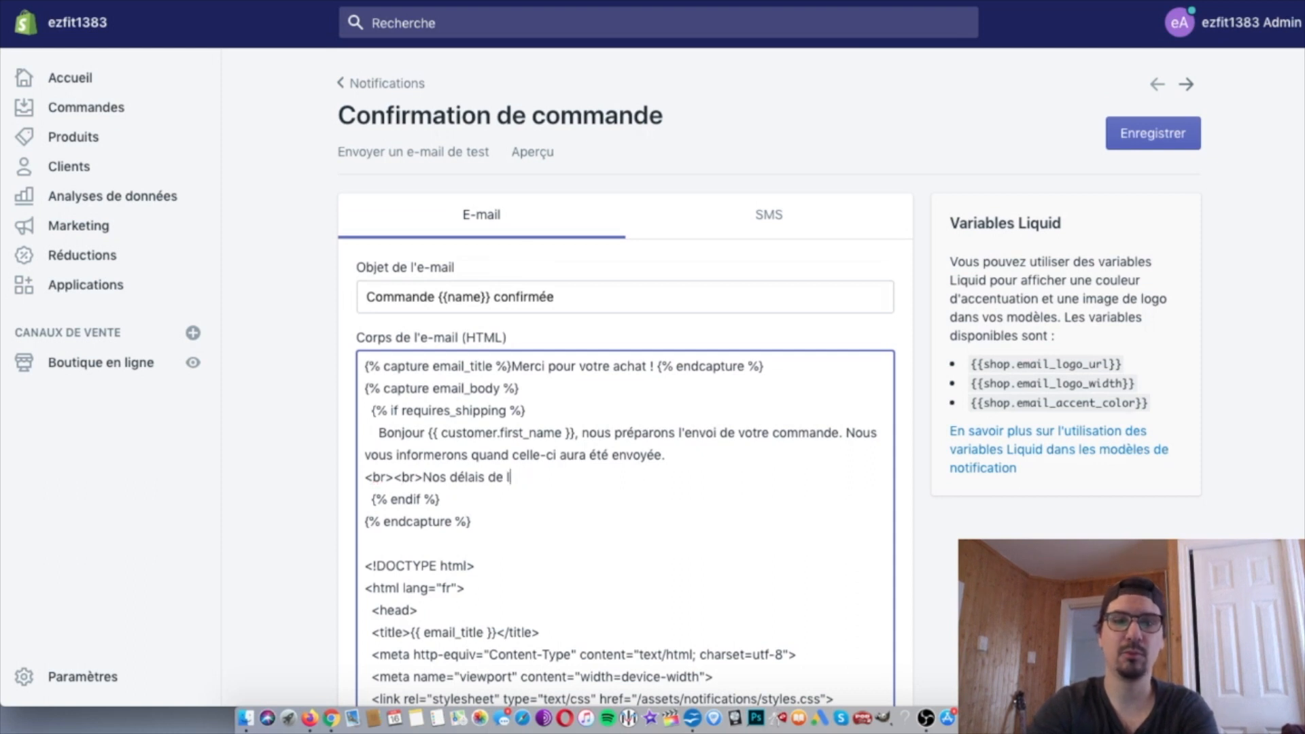
text(ivraraisons)
key(BackSpace)
text(sont de)
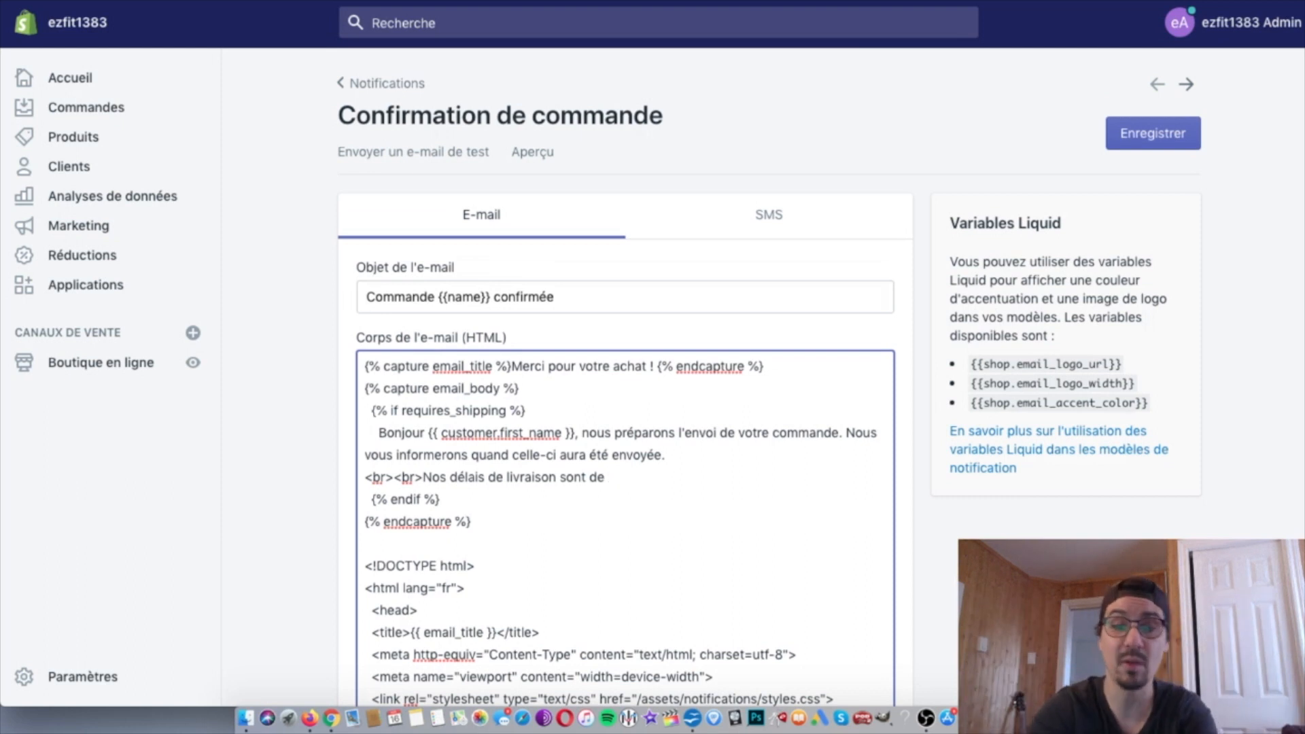
text(7)
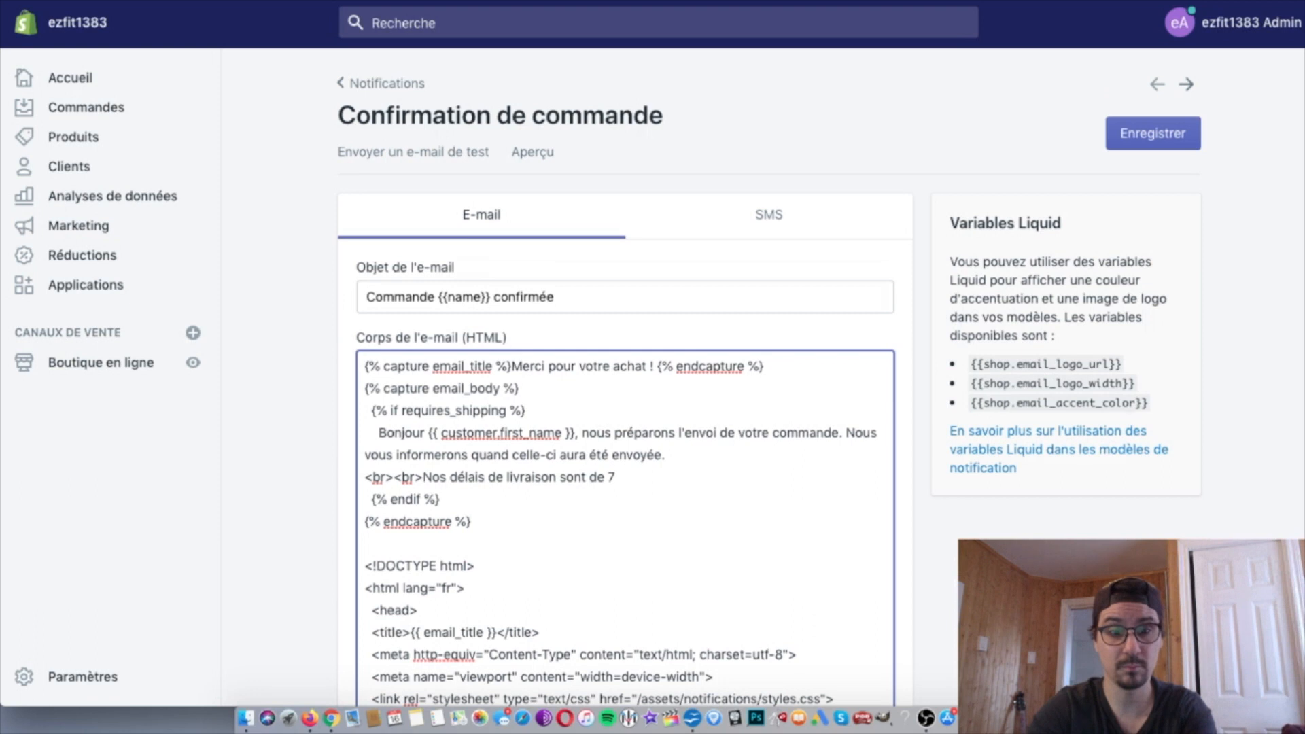
text( à 12 jours ouvr)
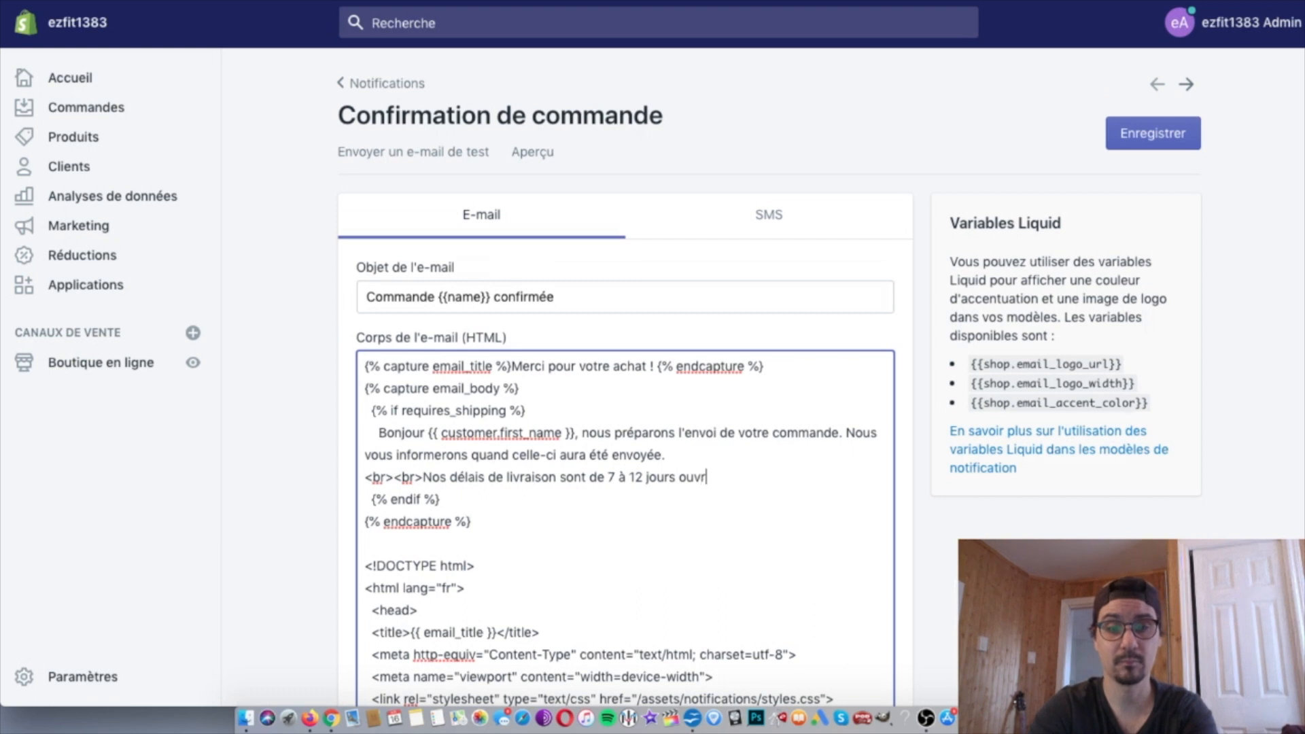
text(és.)
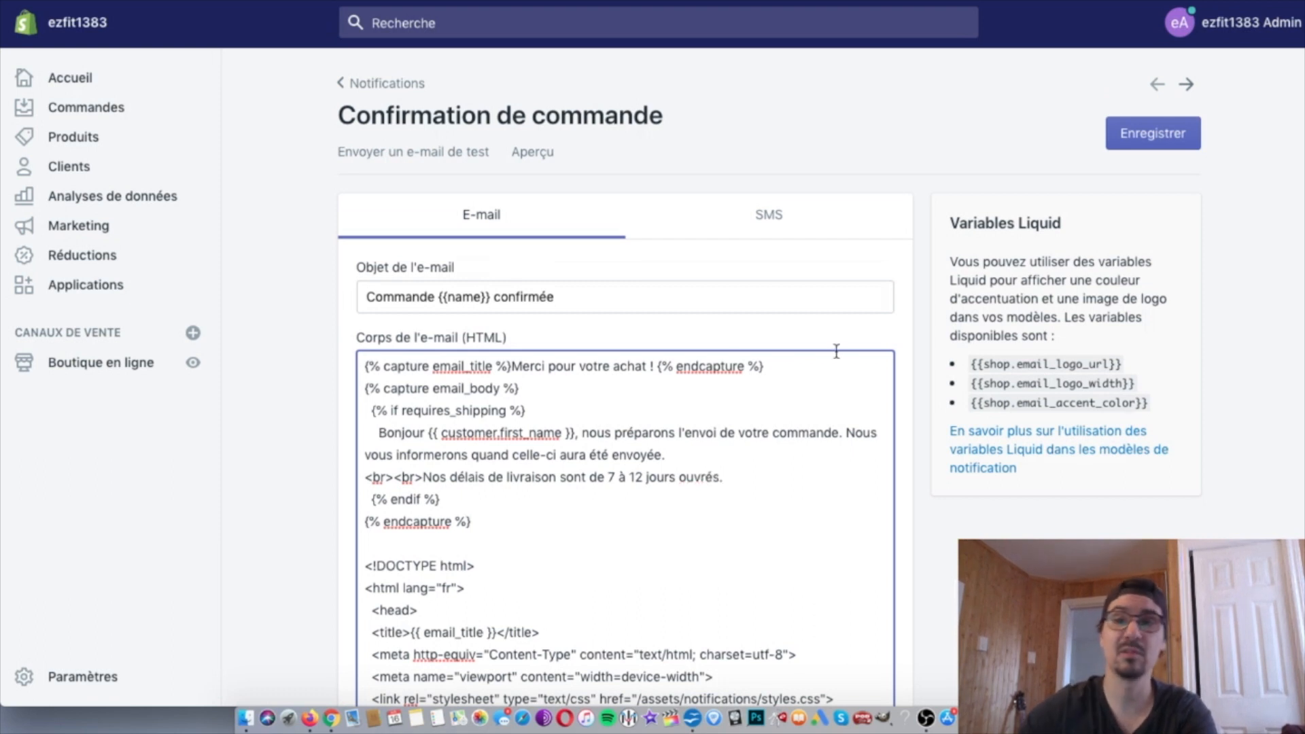
Save the template, check the delivery-time sentence in the email preview, and close the preview
click(1182, 145)
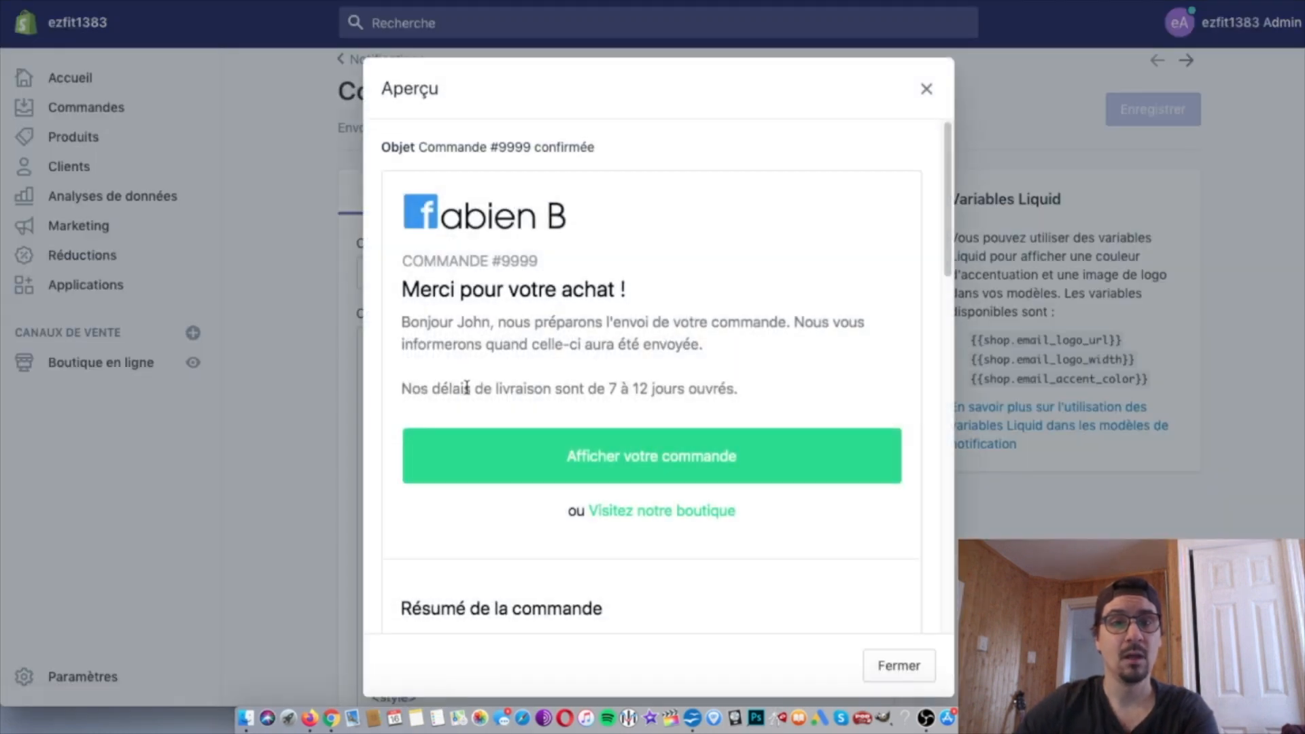
drag(413, 388, 739, 385)
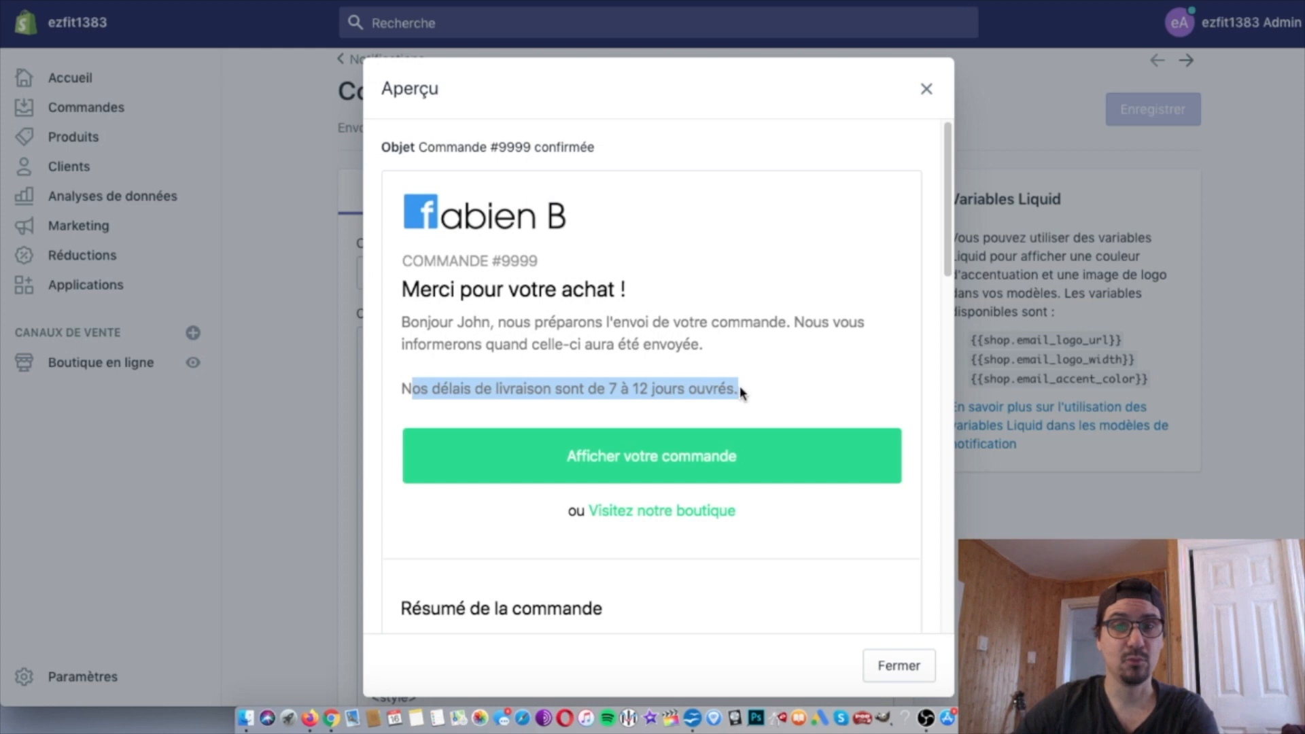
click(928, 87)
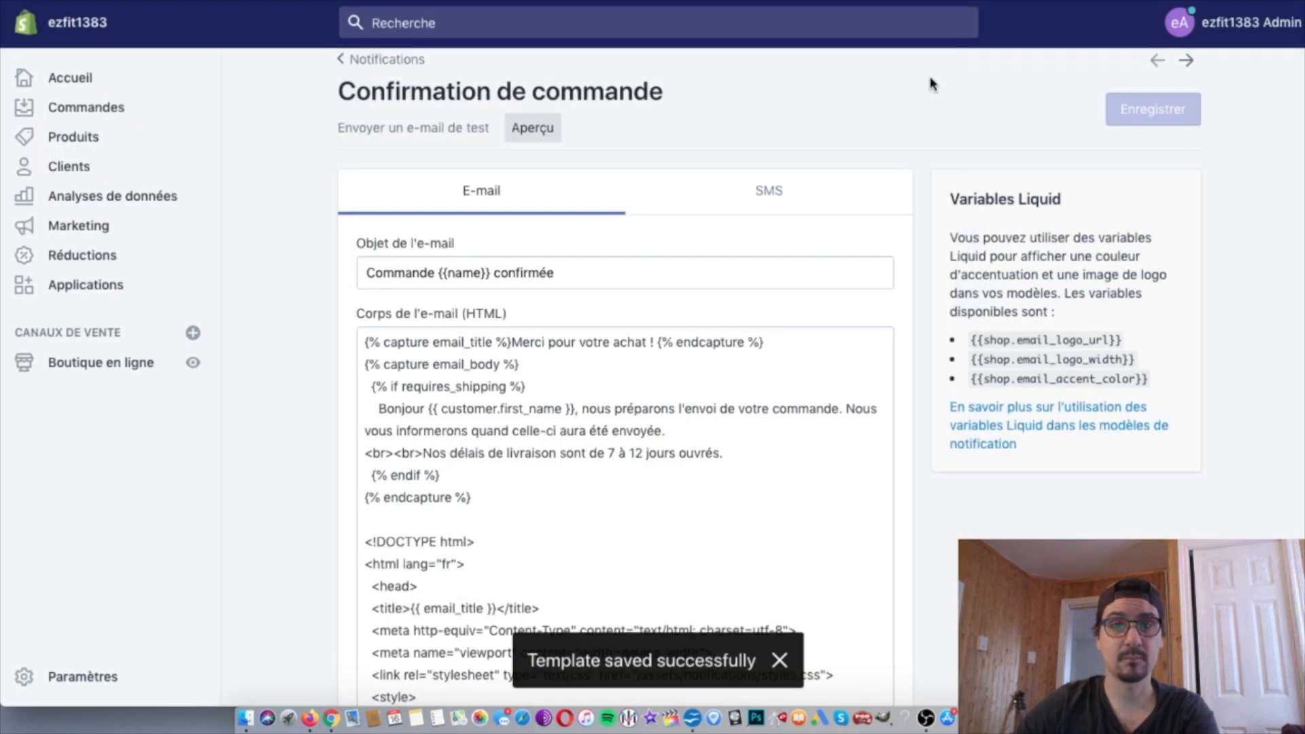
Add <br><br> below the delivery-time sentence, with an empty line before and after it
click(751, 454)
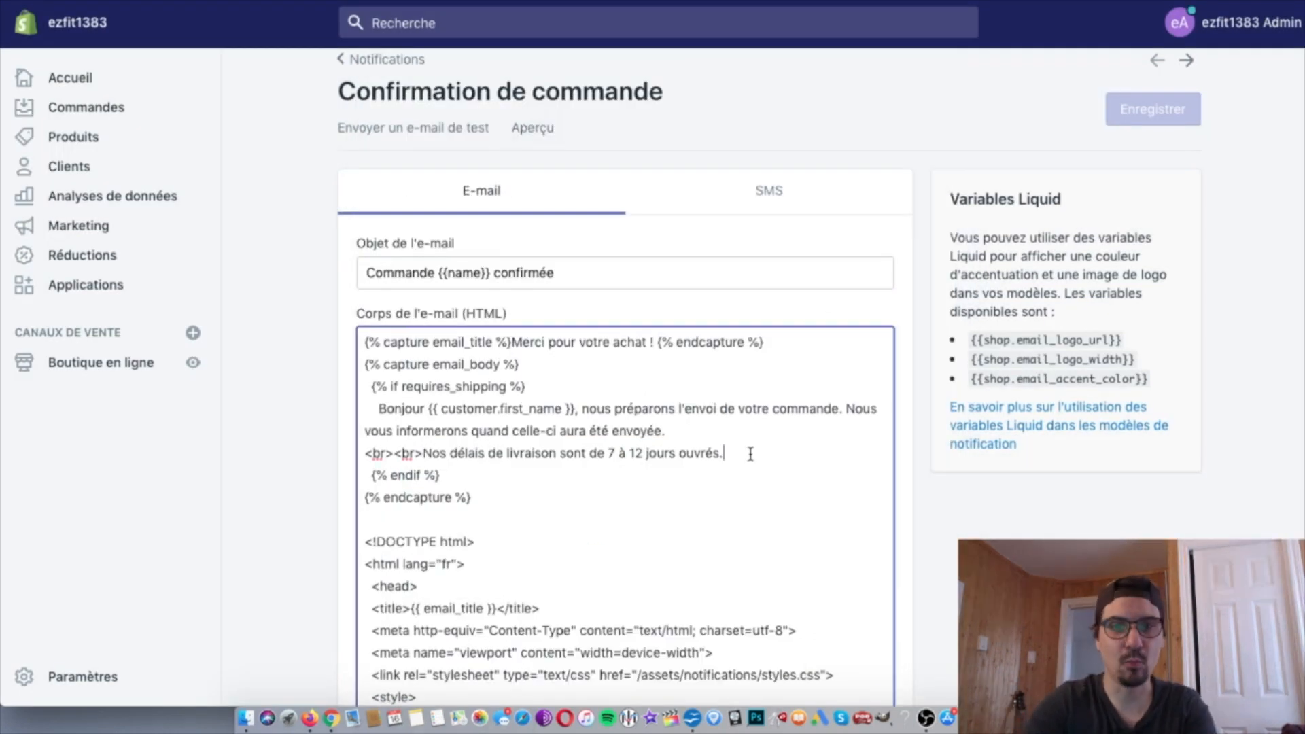
key(Return)
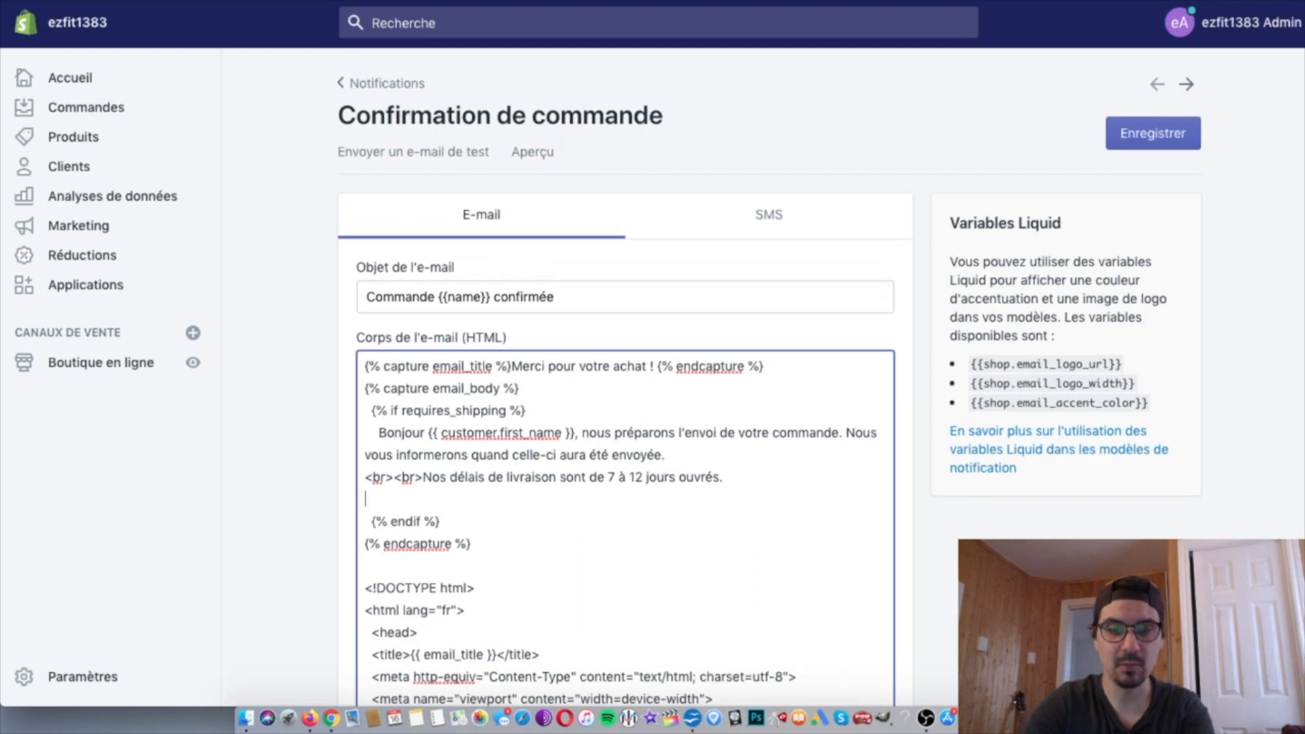
text(<>)
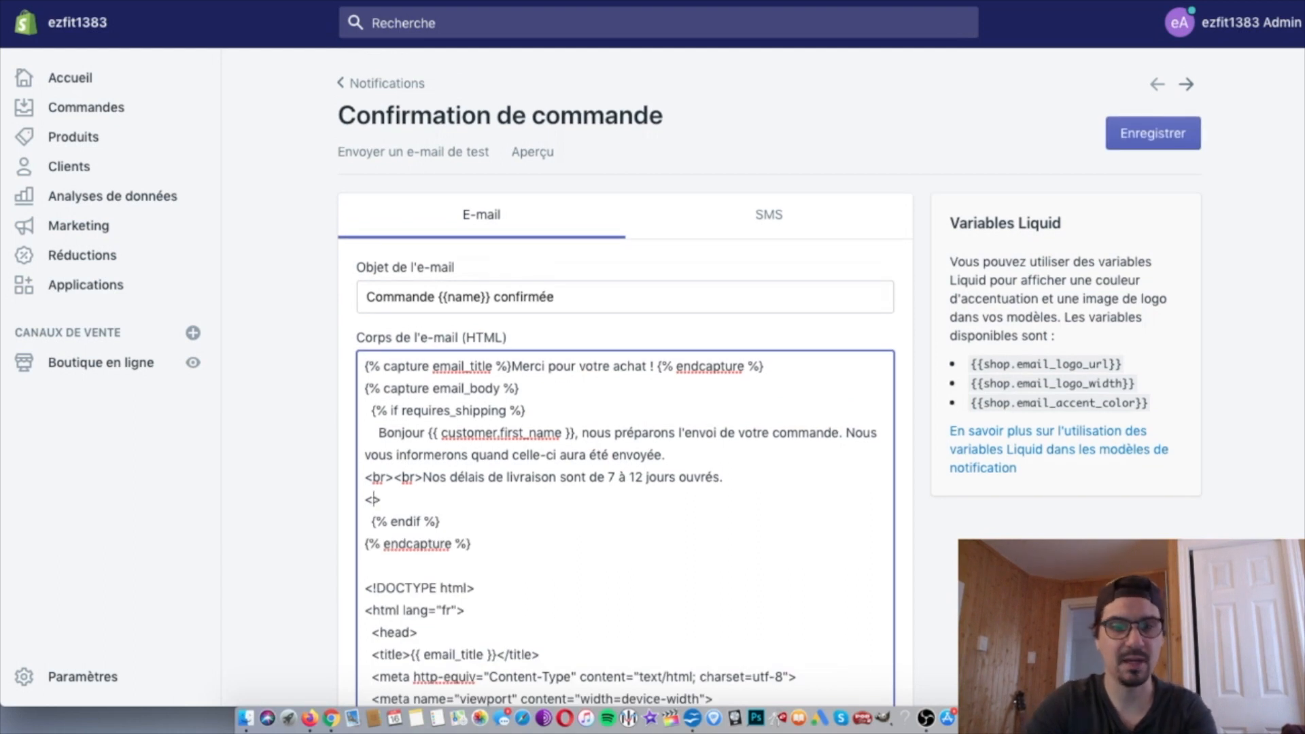
text(r>)
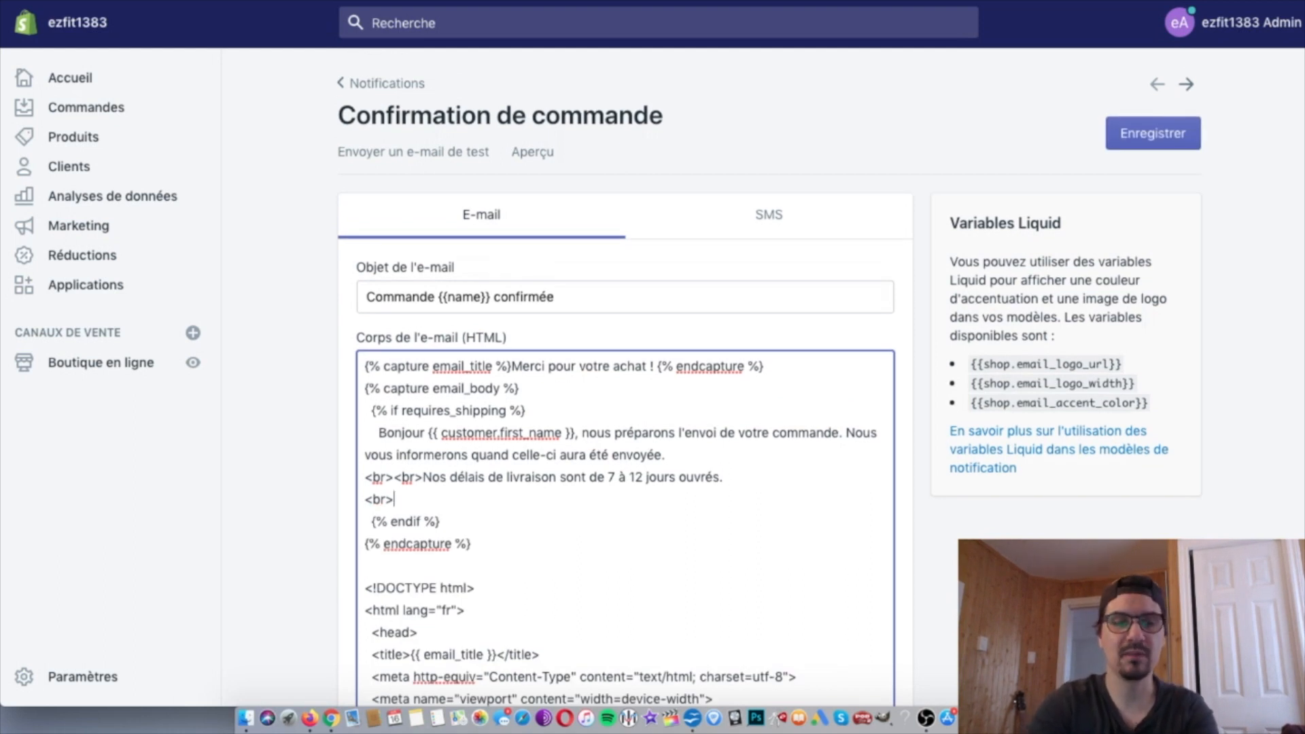
text(<>b)
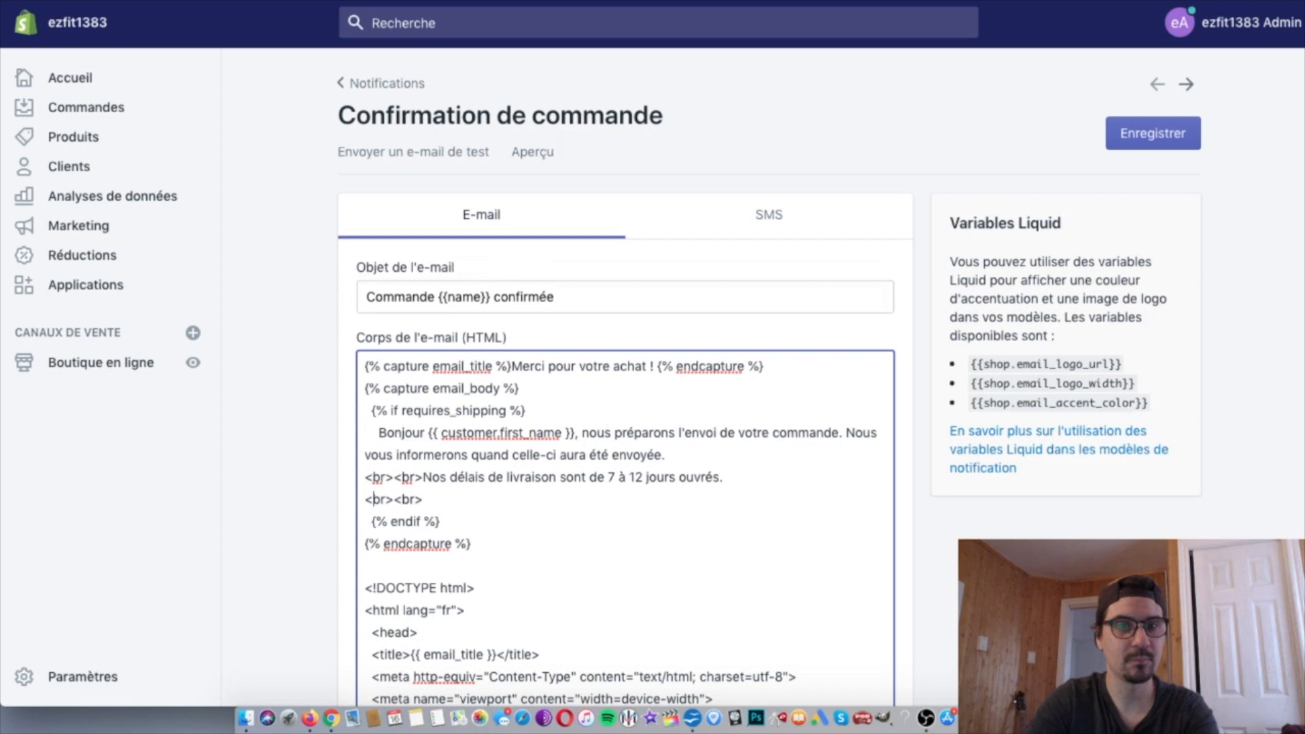
key(Return)
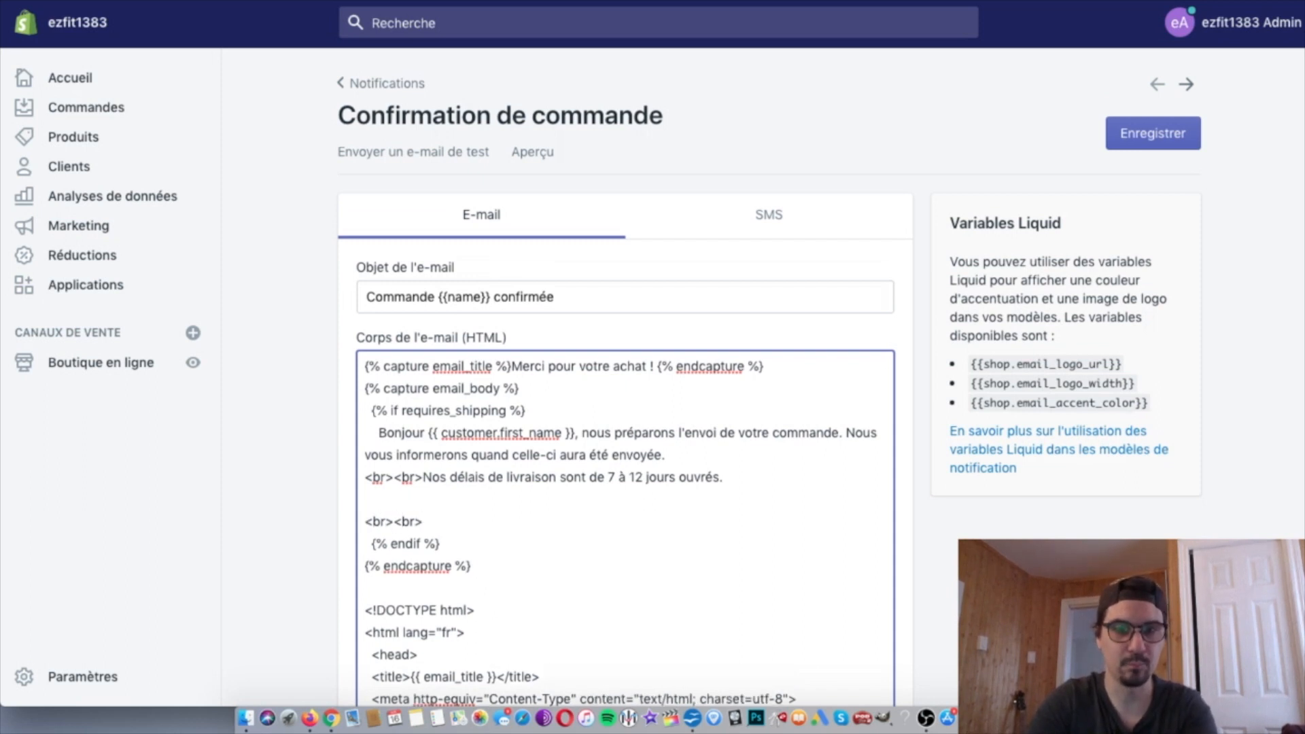
key(Return)
key(Up)
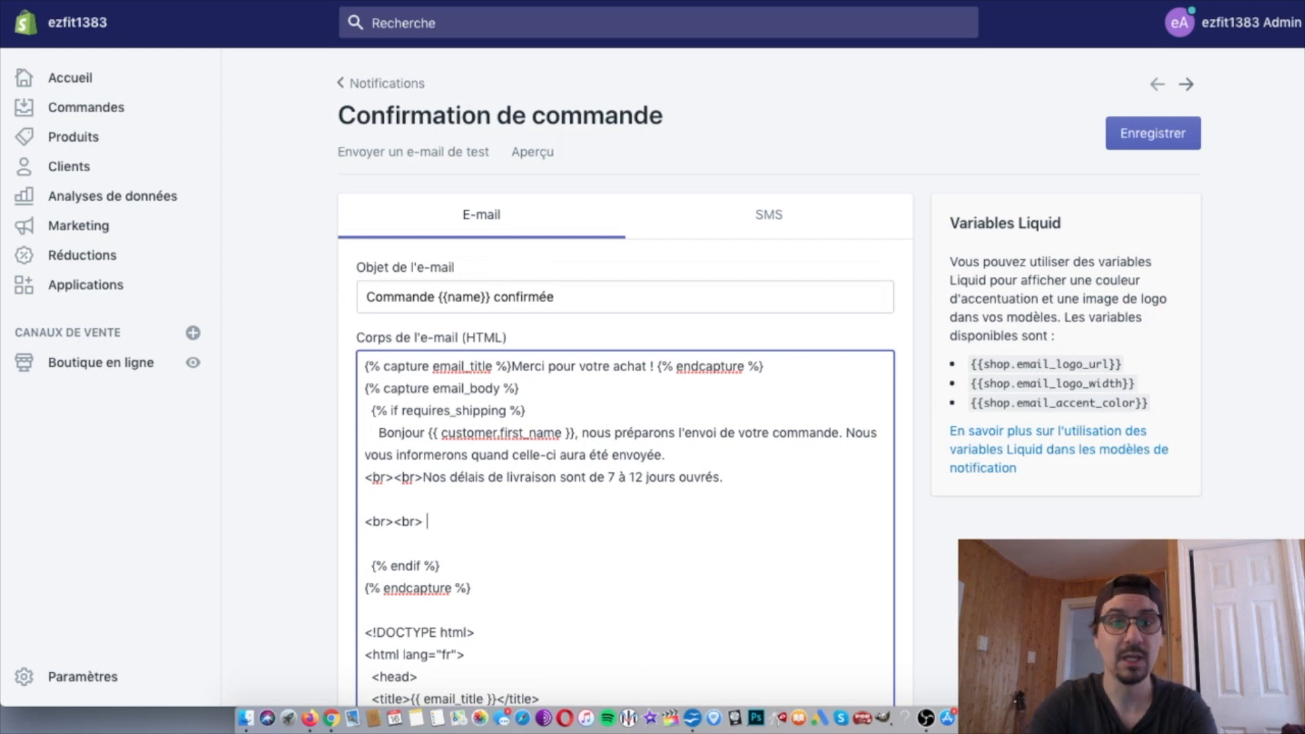
Start a second message after the new <br><br> with "Merci d'éviter de nous"
text(Mer)
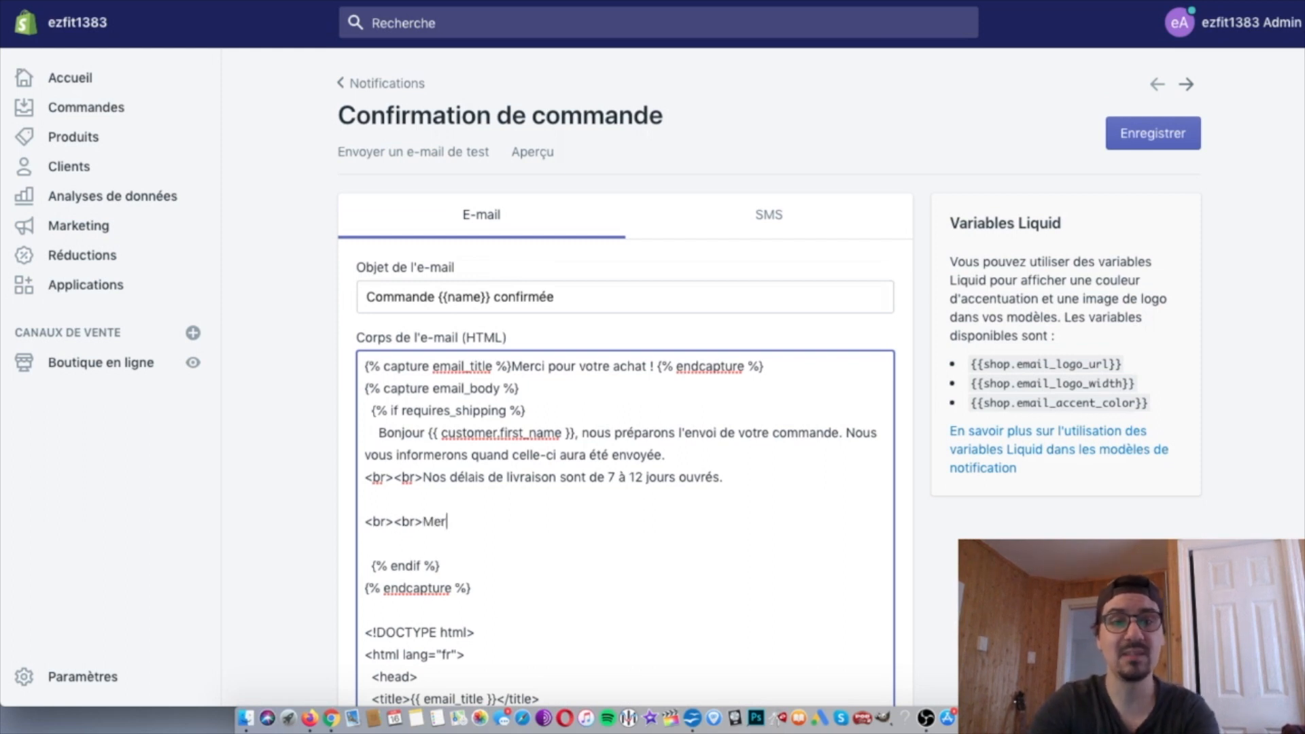
text(ci d'éviter denou)
key(BackSpace)
key(BackSpace)
key(BackSpace)
text(nous )
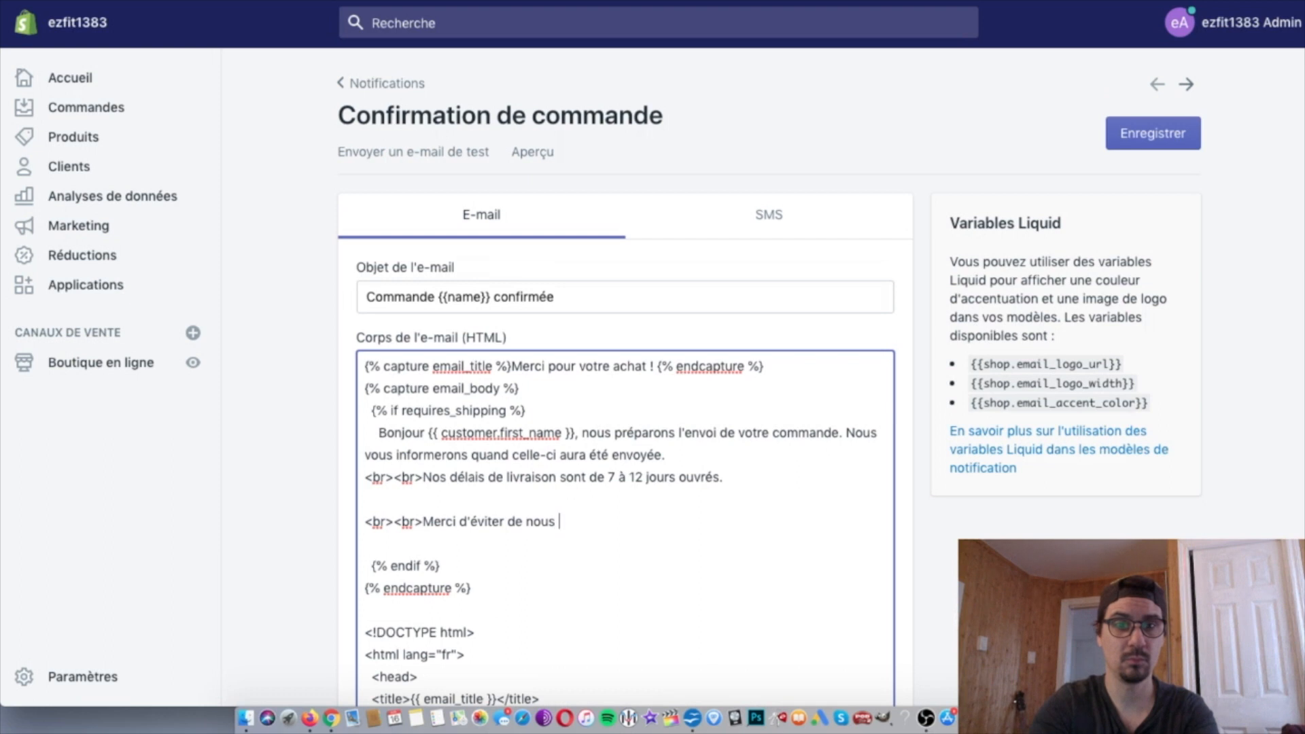
text(casser les cu)
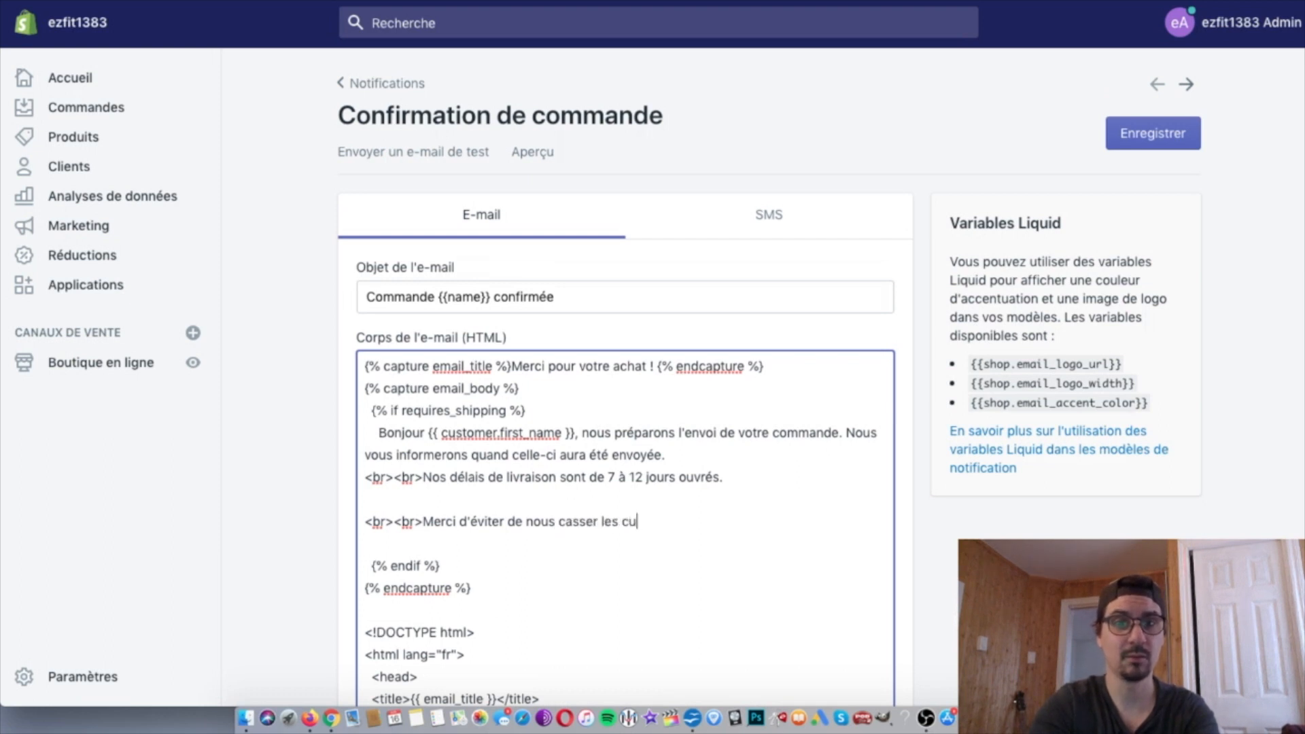
key(BackSpace)
text(ou)
text(ill)
key(alt+BackSpace)
key(alt+BackSpace)
key(alt+BackSpace)
Complete the second message with "contacter concenant l'avancée de votre commande avaitn la date indiquée."
text(contacter concena)
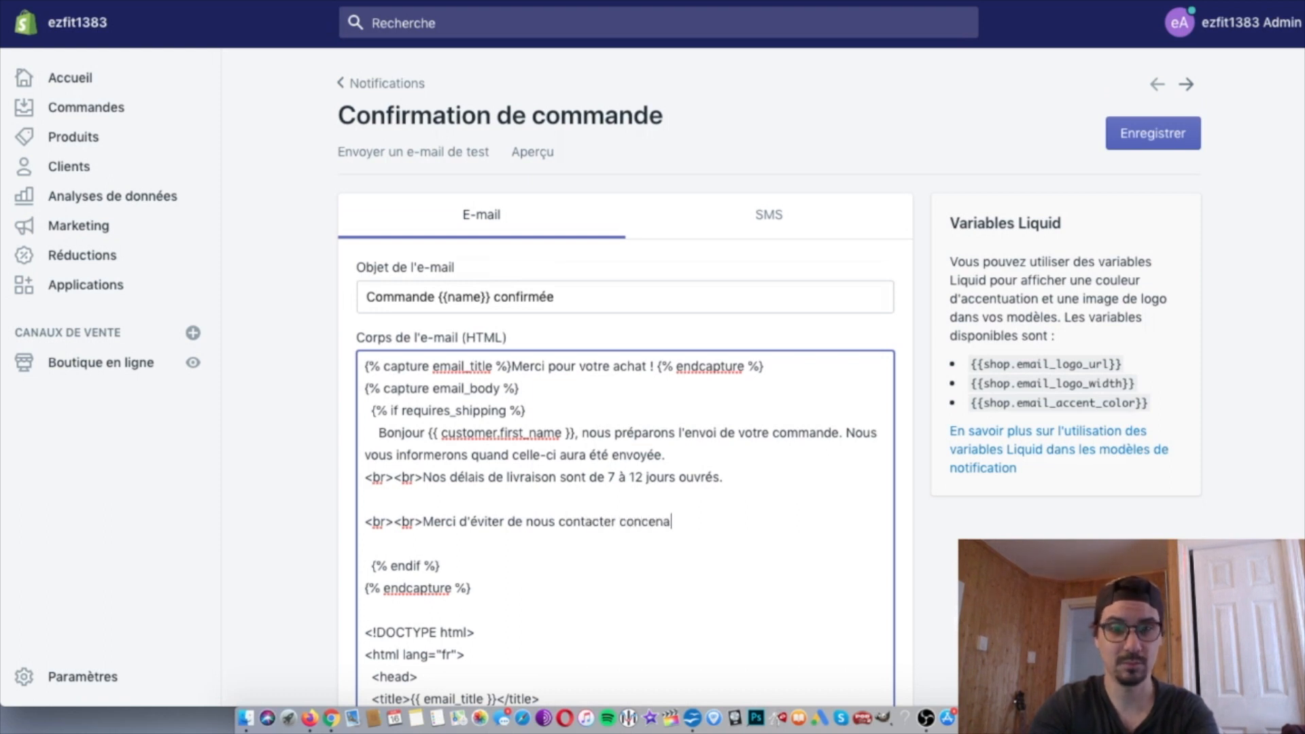
text(ntn l'a)
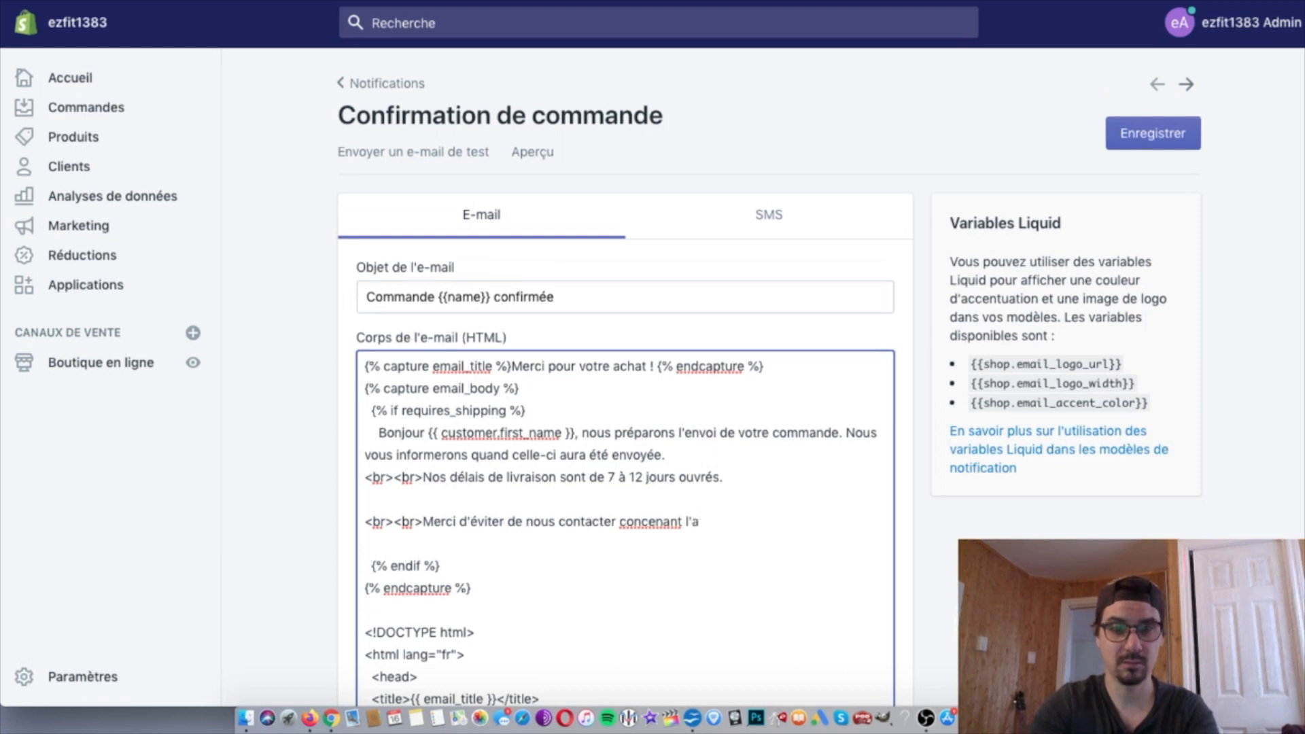
text(vanc)
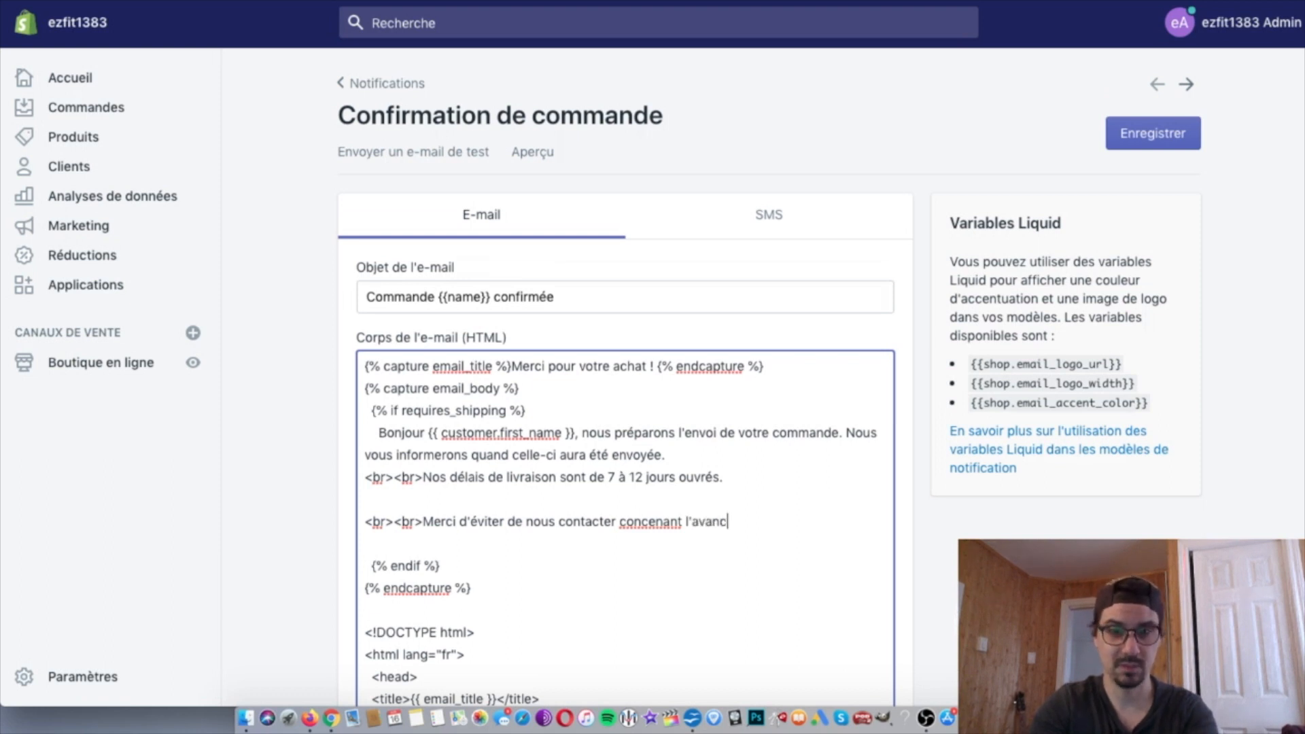
text(de)
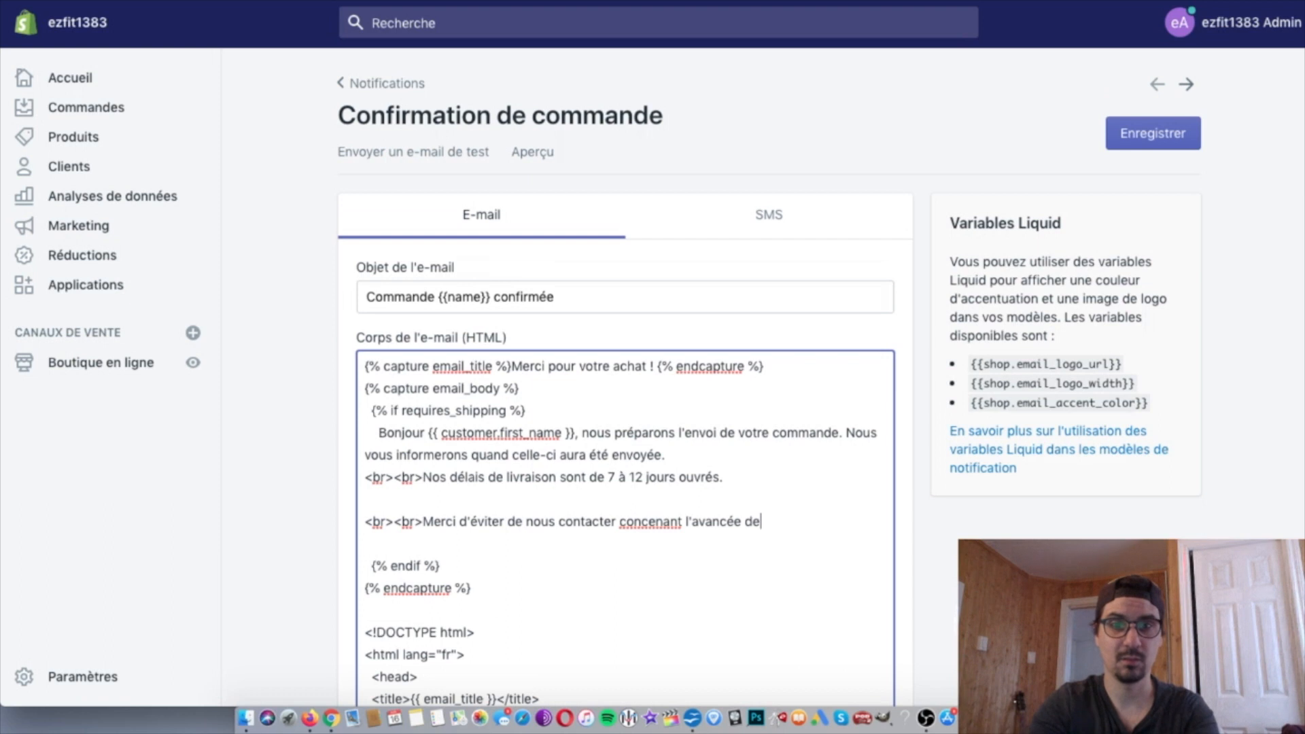
text( votre commande )
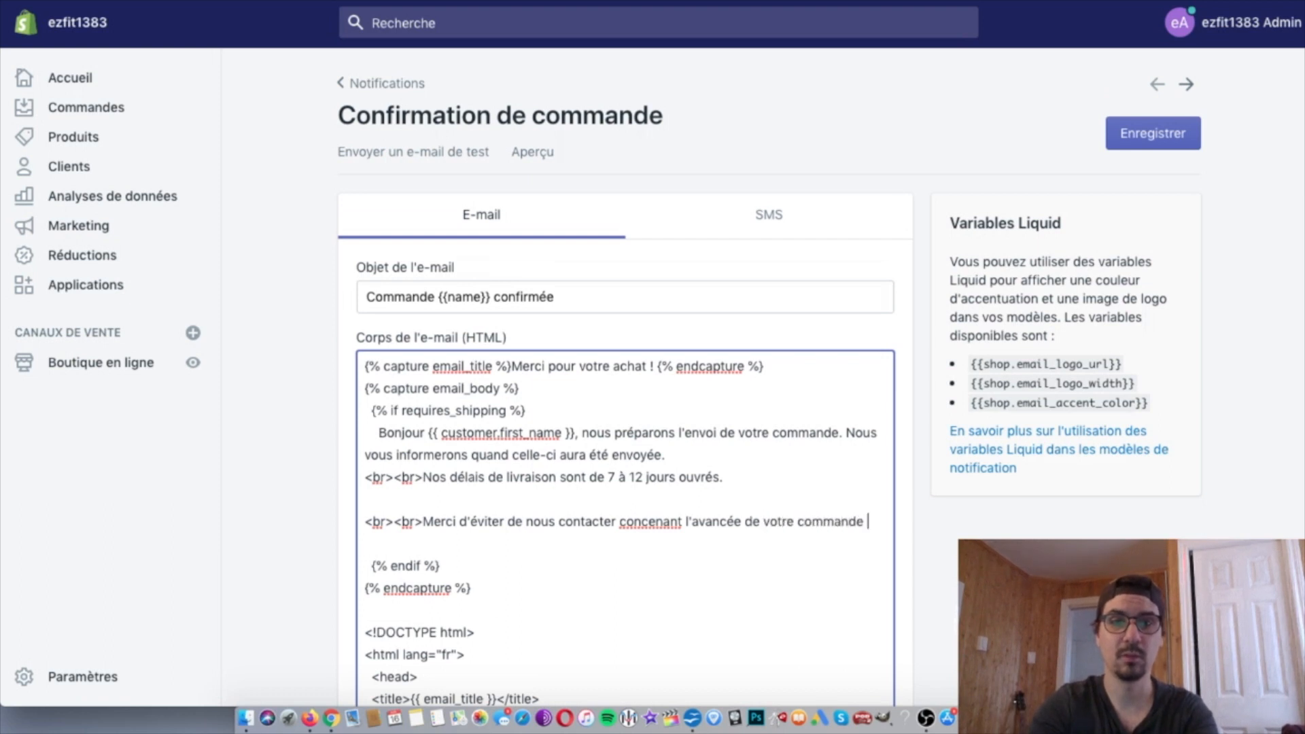
text(avai)
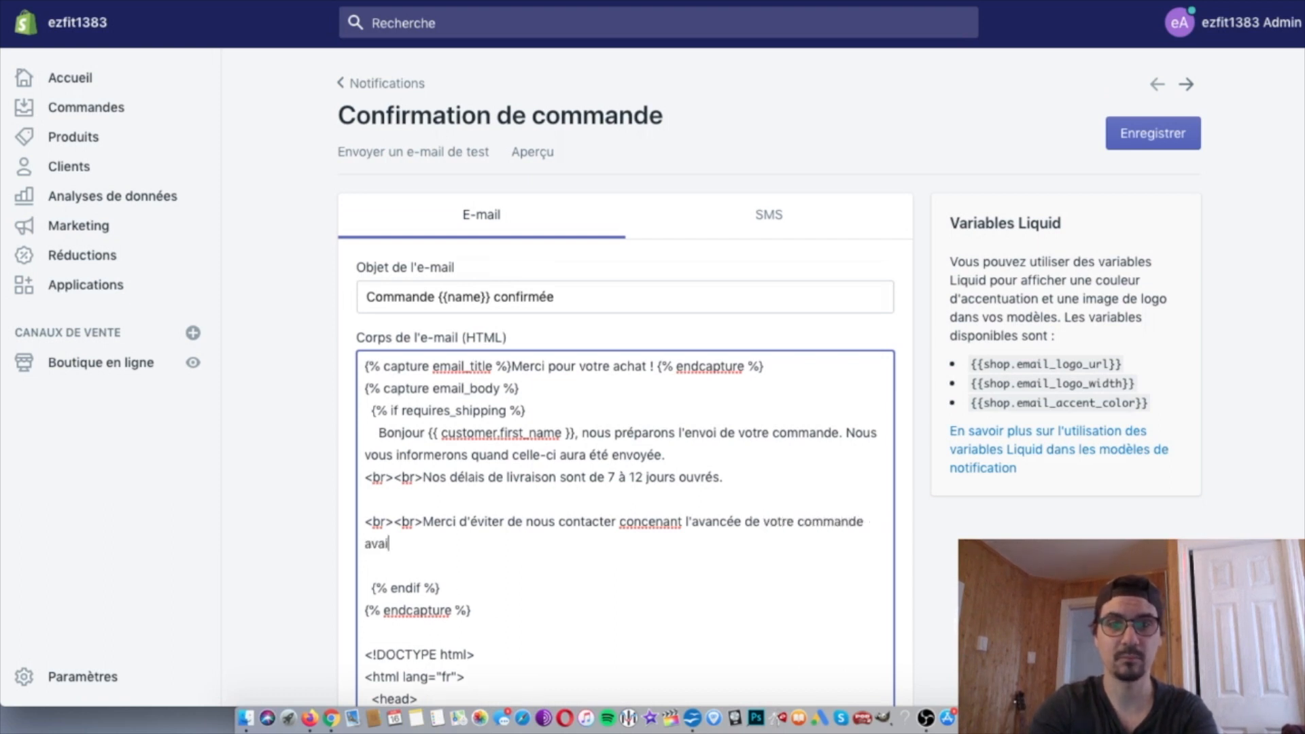
text(tn la dat)
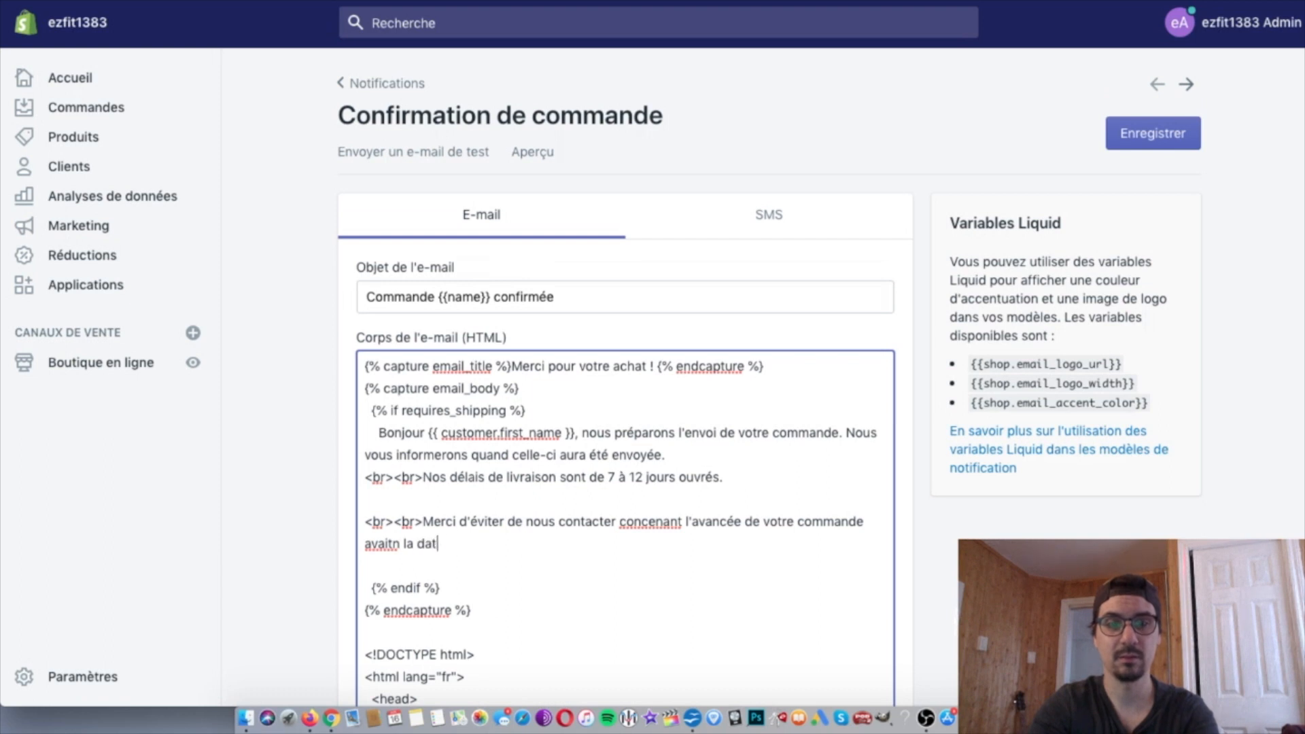
text(e indiquée.)
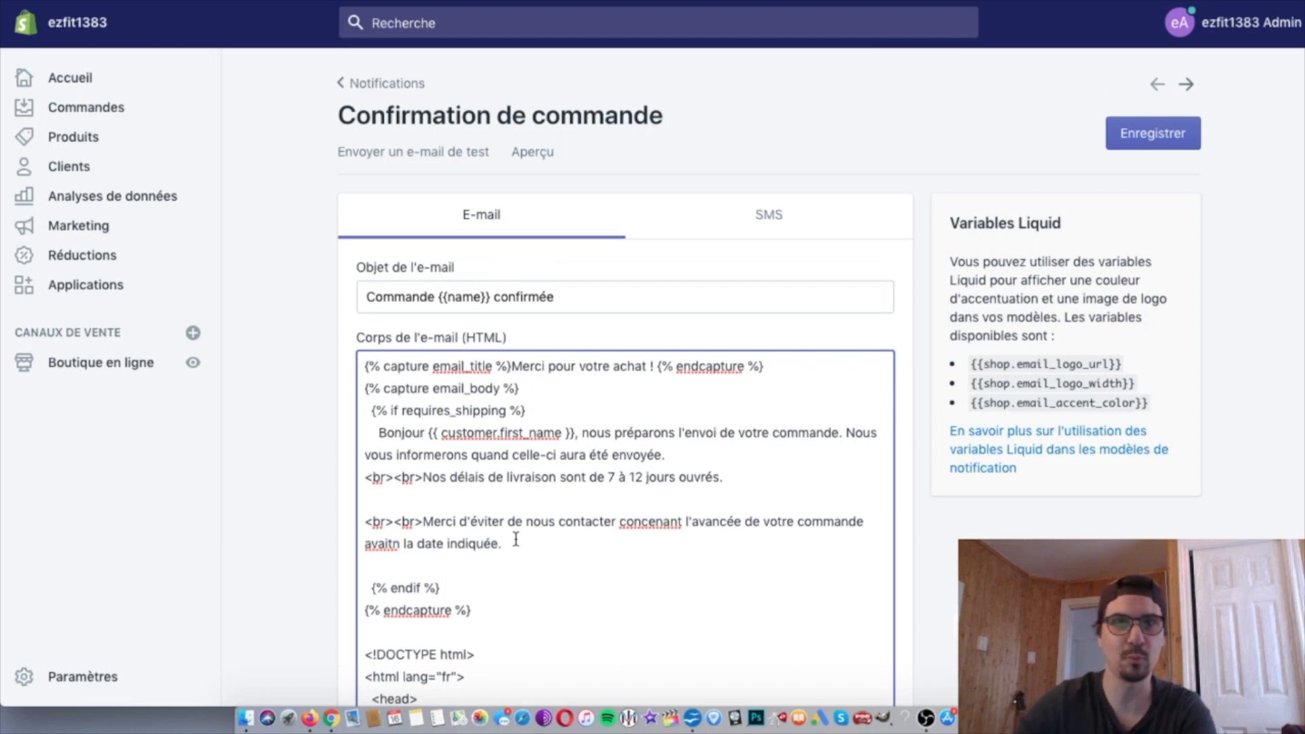
Correct the two misspelled words in the second message to "avant" and "concernant"
right_click(393, 541)
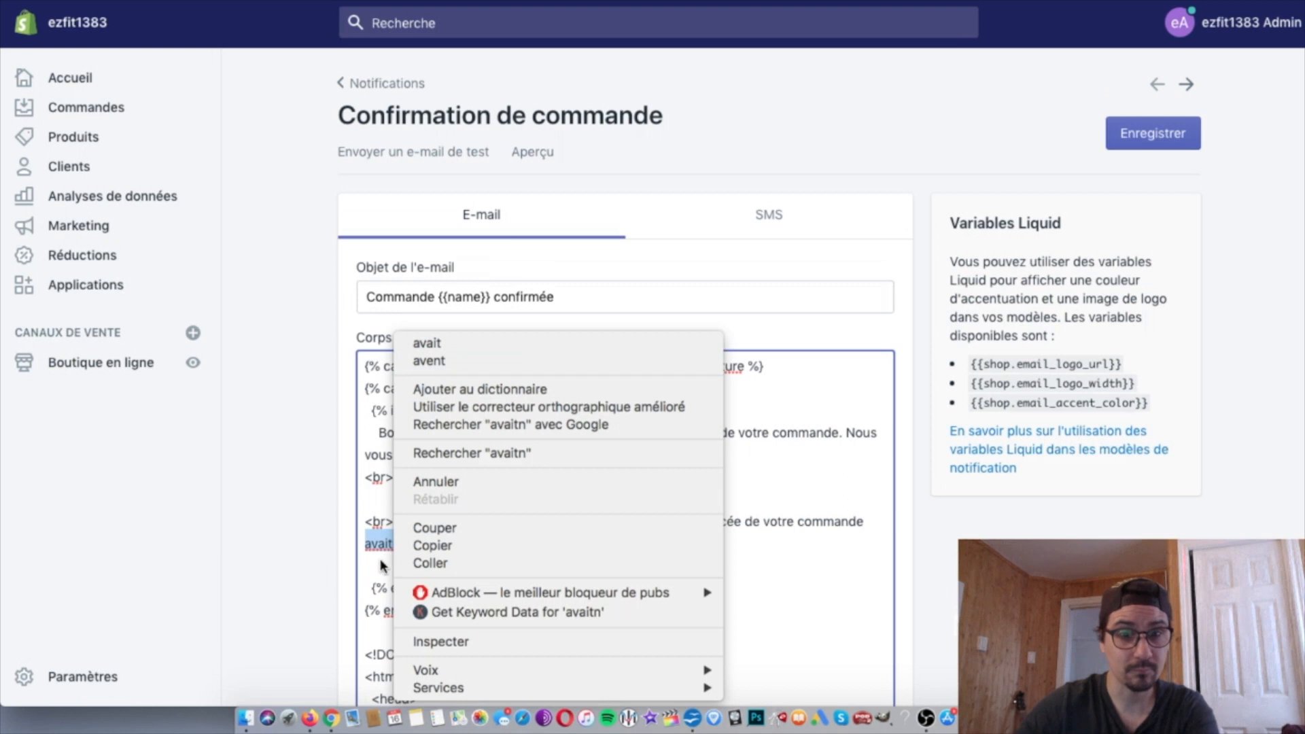
click(382, 565)
click(392, 543)
key(BackSpace)
key(BackSpace)
text(t la date indiquée.)
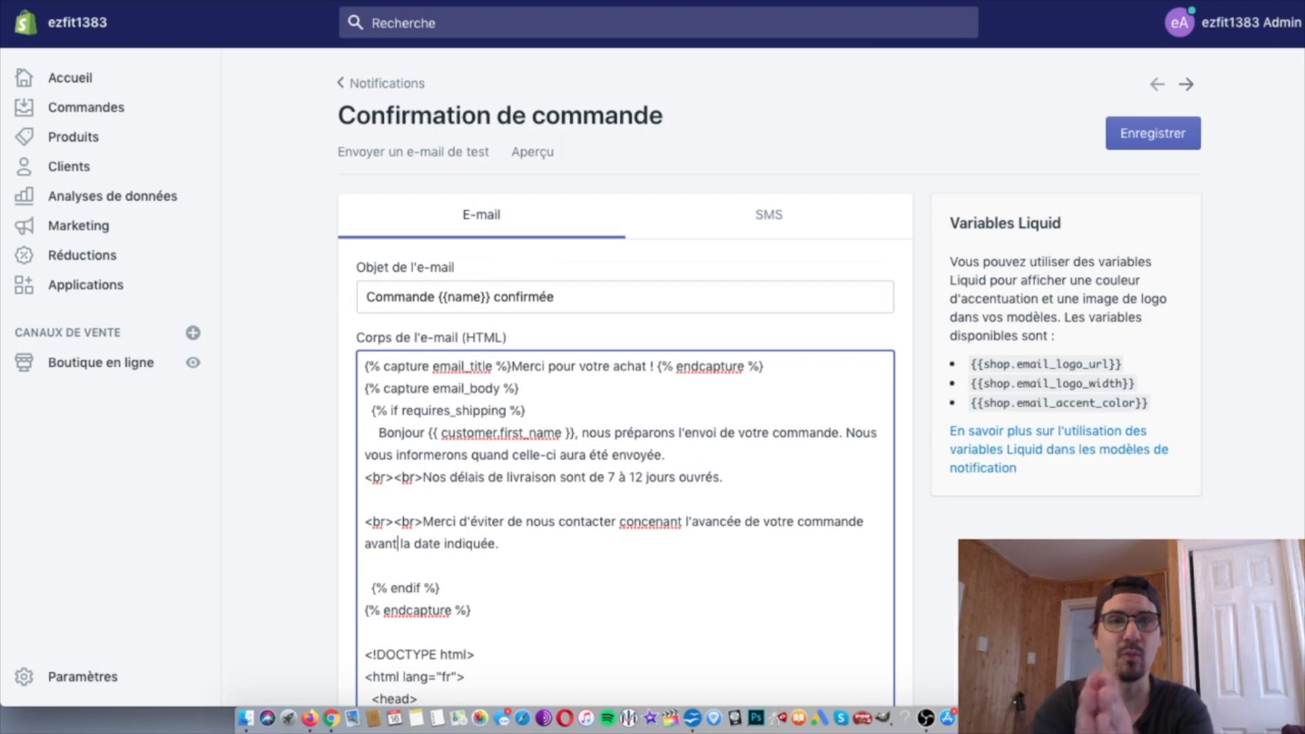
right_click(655, 514)
click(725, 330)
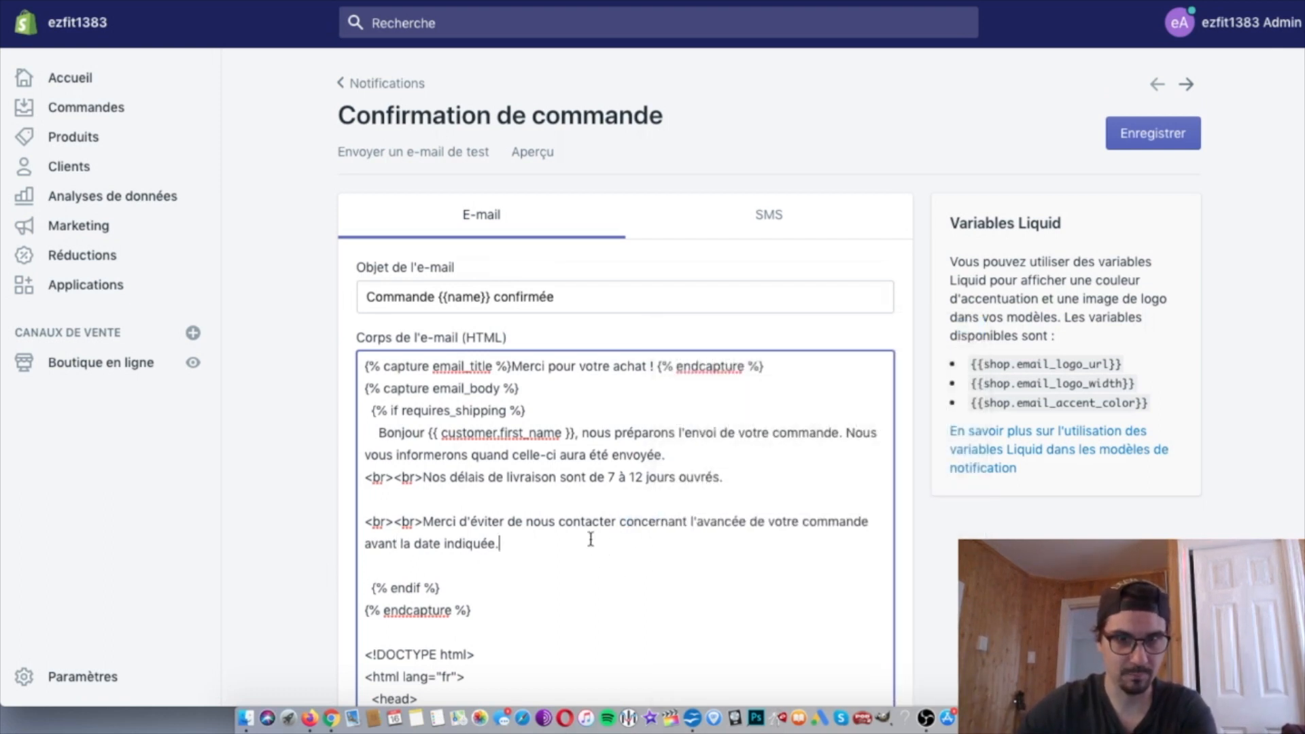
Save the template and review the customer greeting and both added messages in the email preview
click(1156, 138)
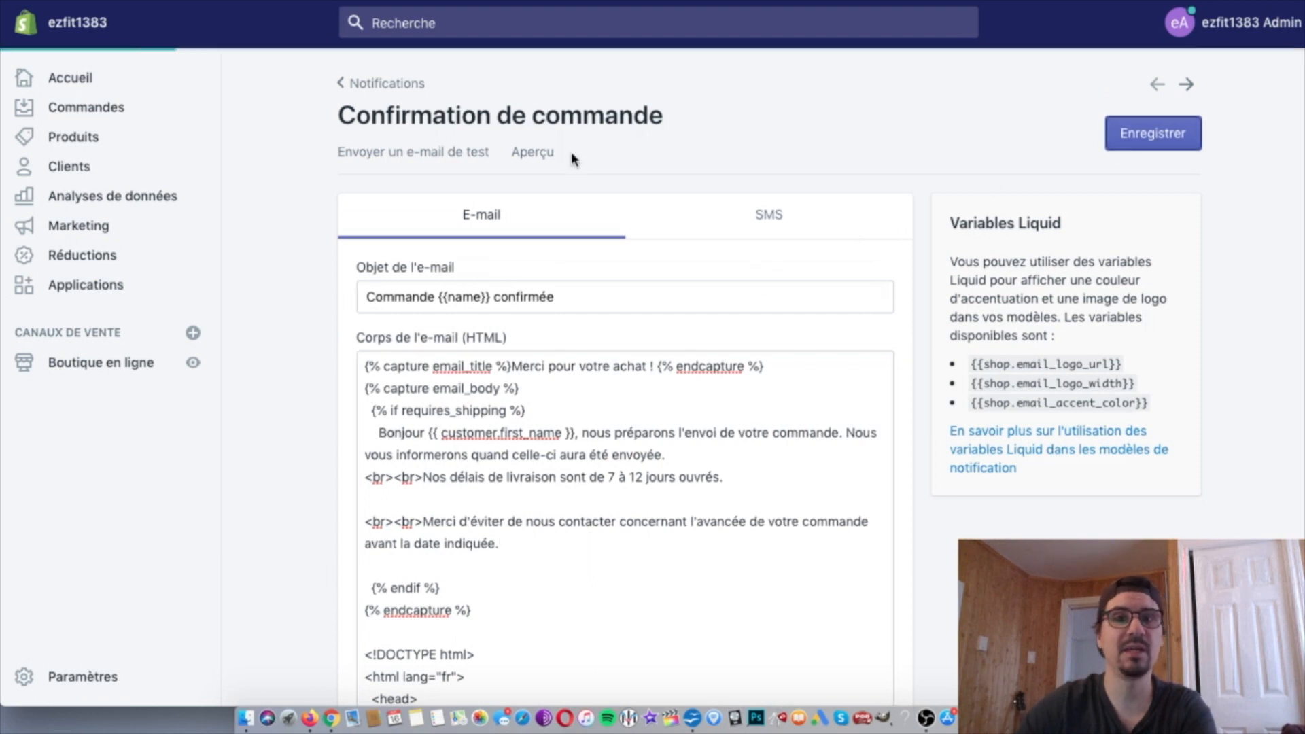
click(533, 128)
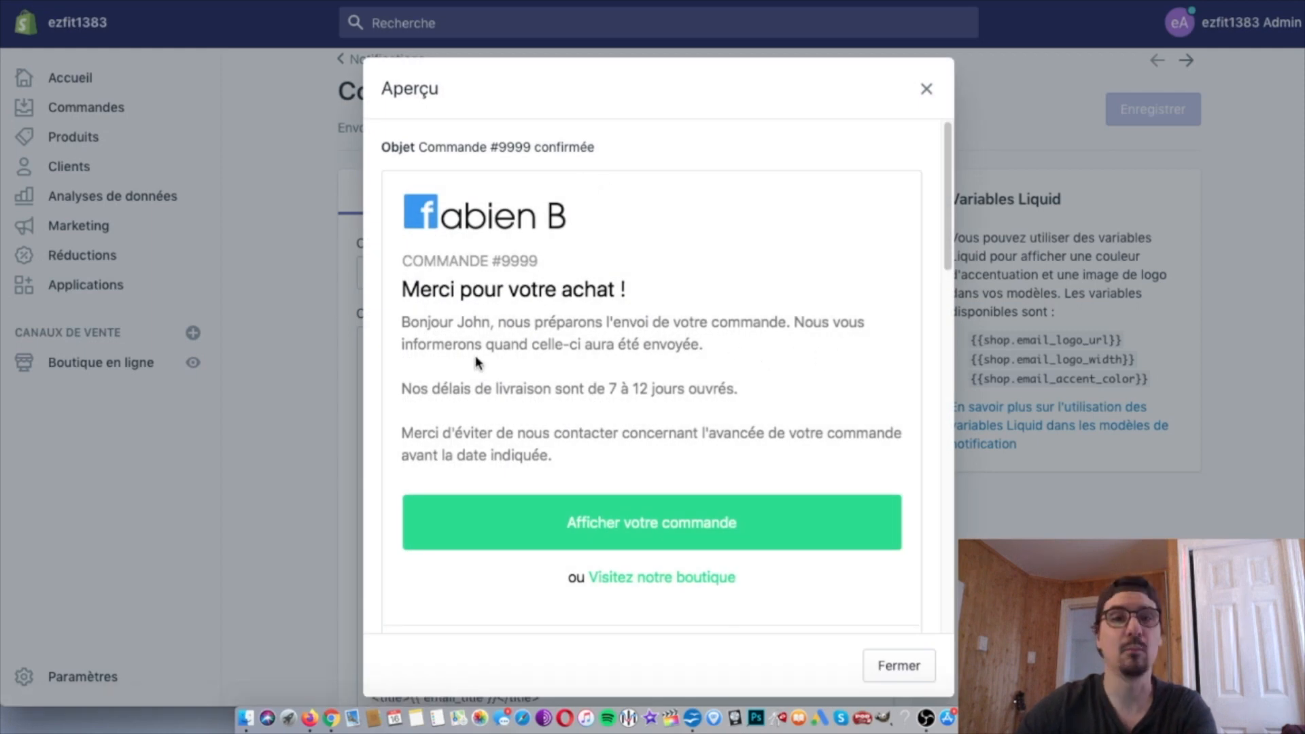
drag(458, 321, 489, 316)
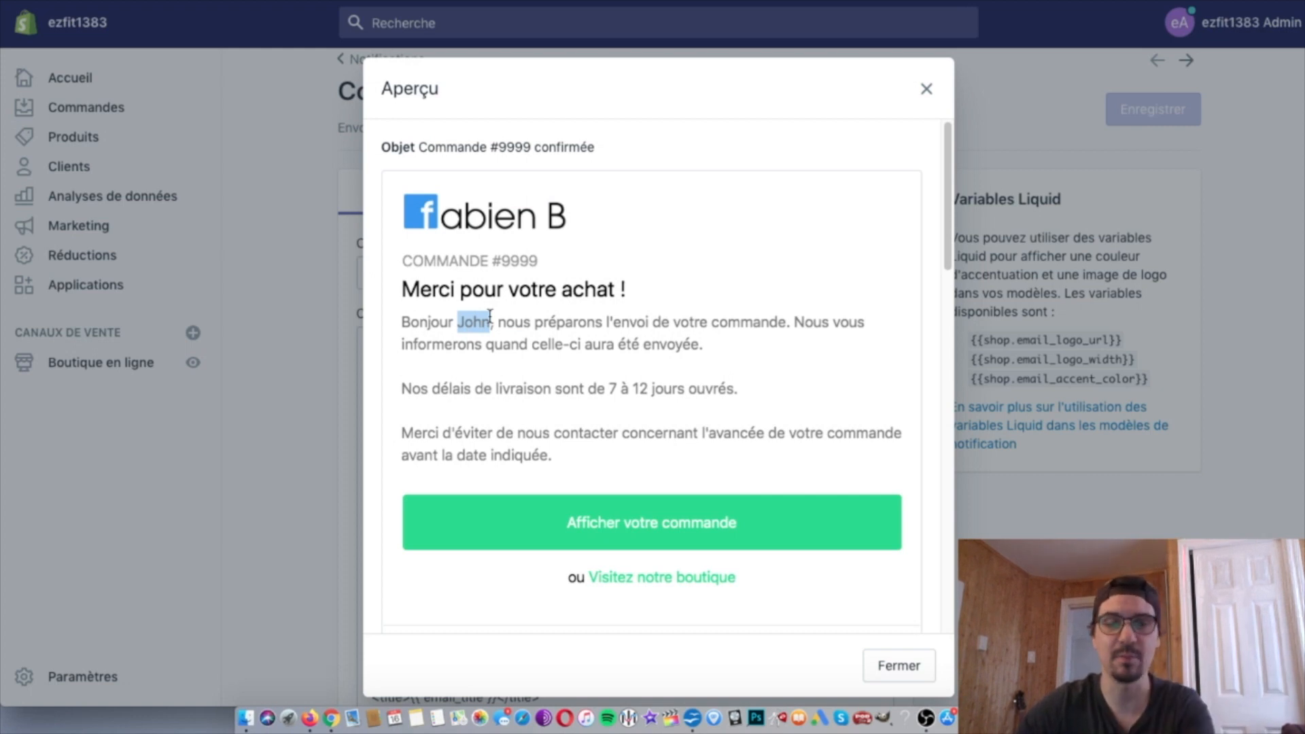
drag(498, 321, 716, 348)
click(716, 346)
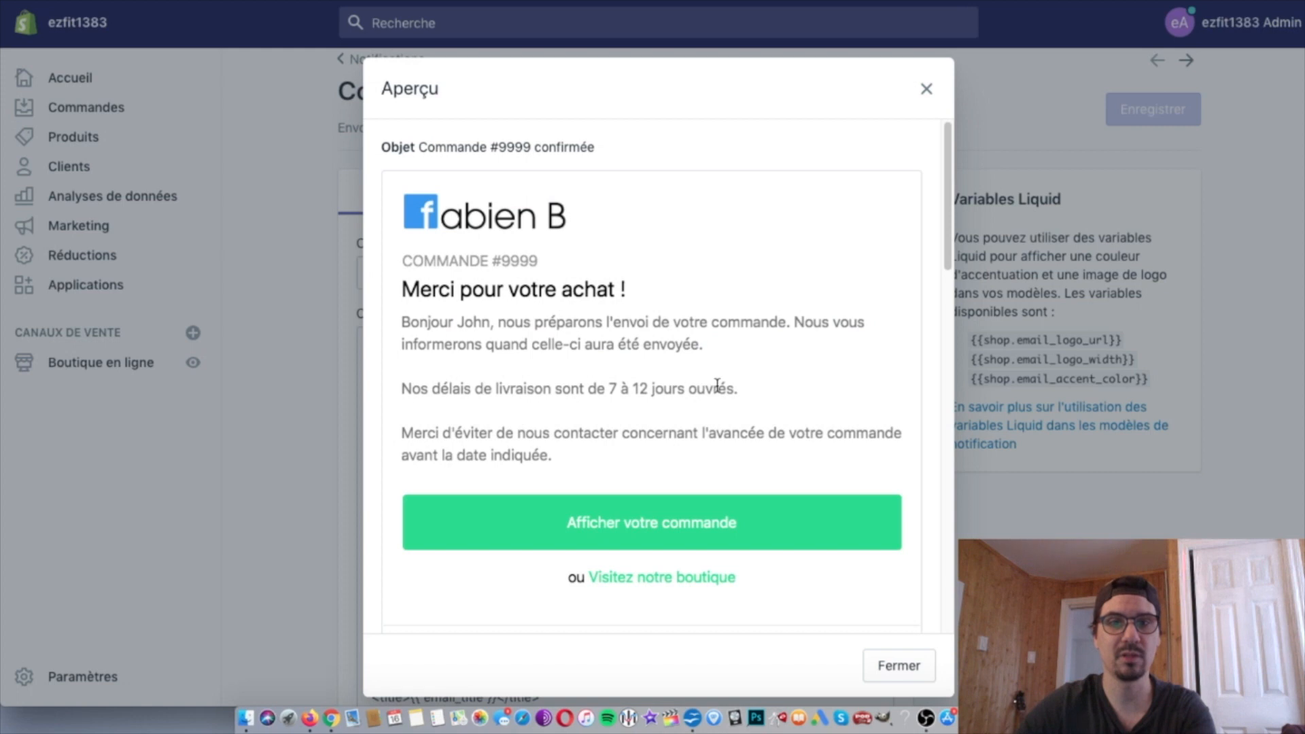
Close the email preview and insert "habituellement de" before "sont" in the delivery-time message
drag(412, 433, 623, 458)
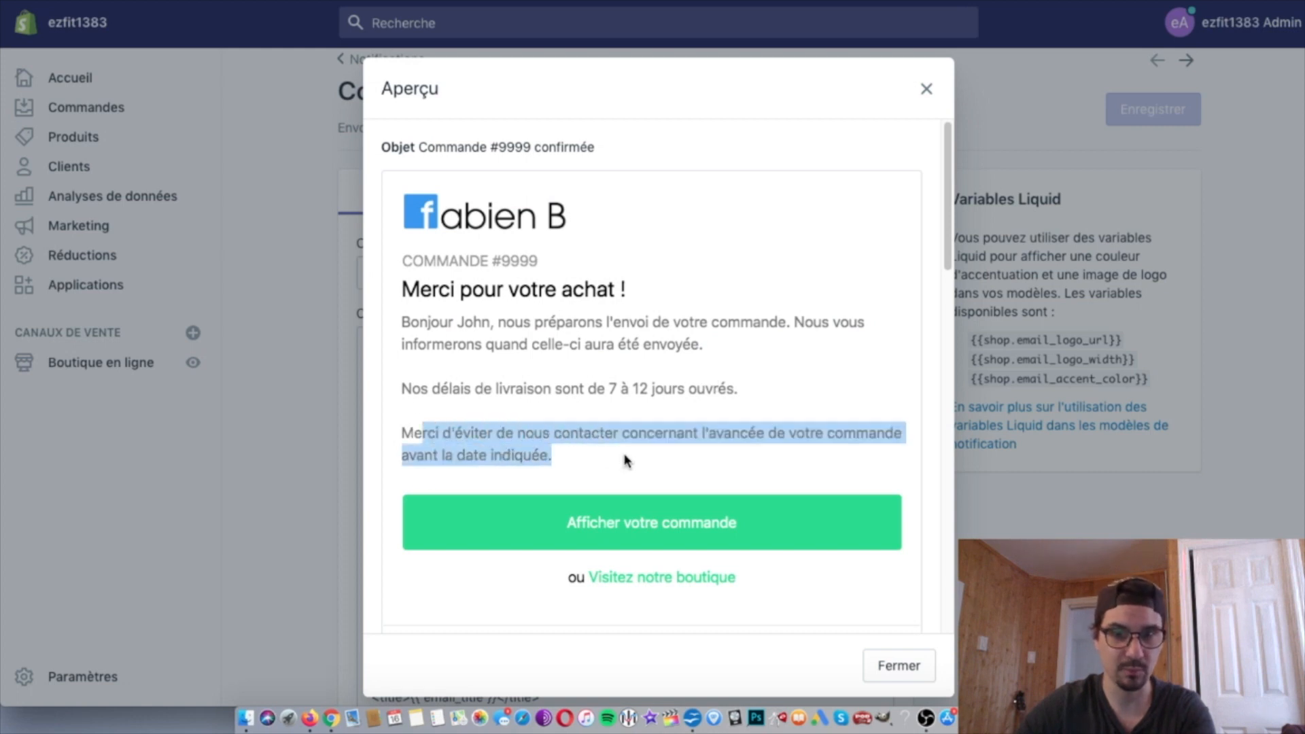
click(594, 454)
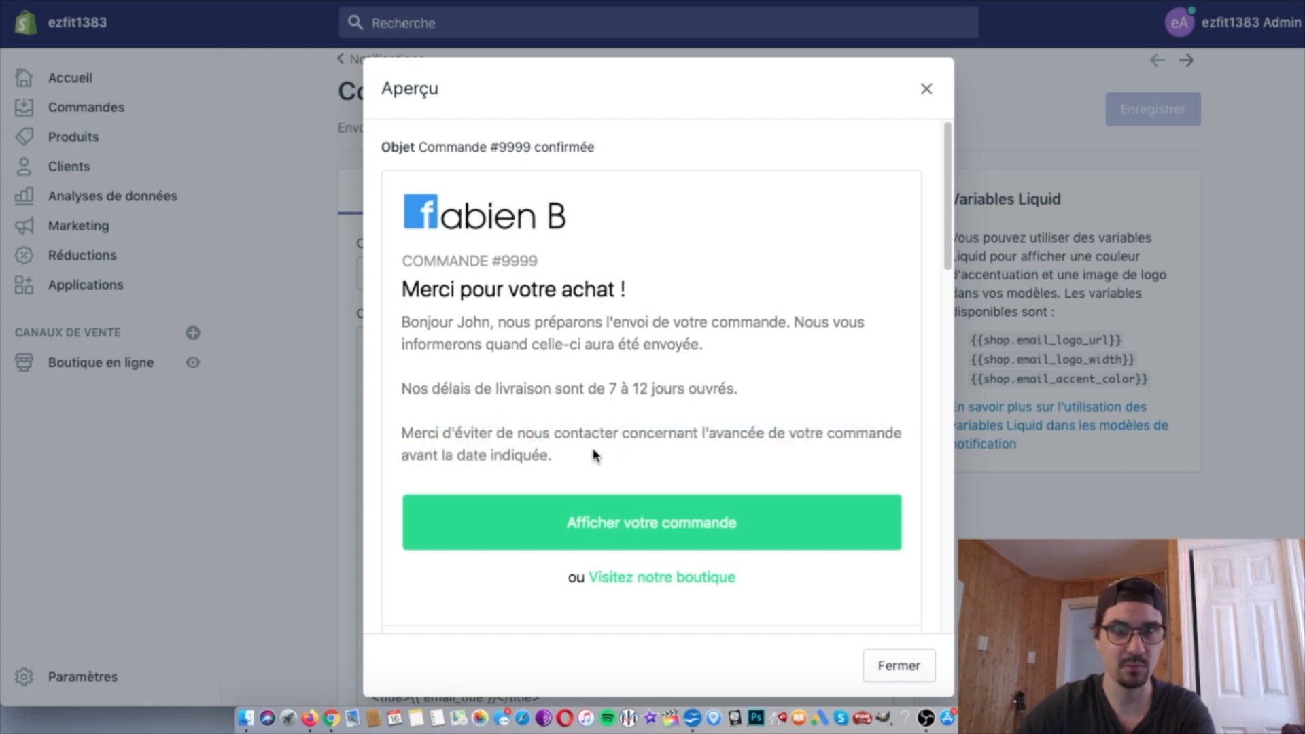
click(926, 89)
click(666, 473)
click(722, 454)
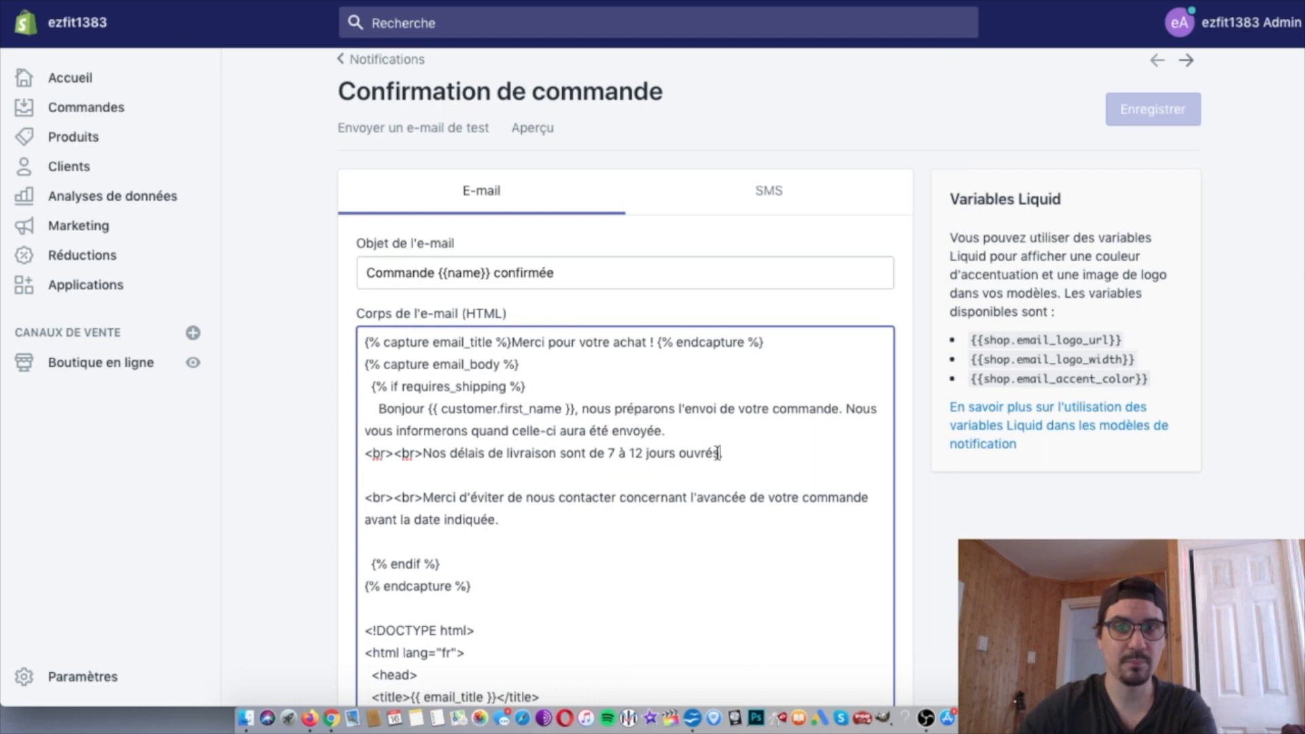
click(560, 453)
text(h)
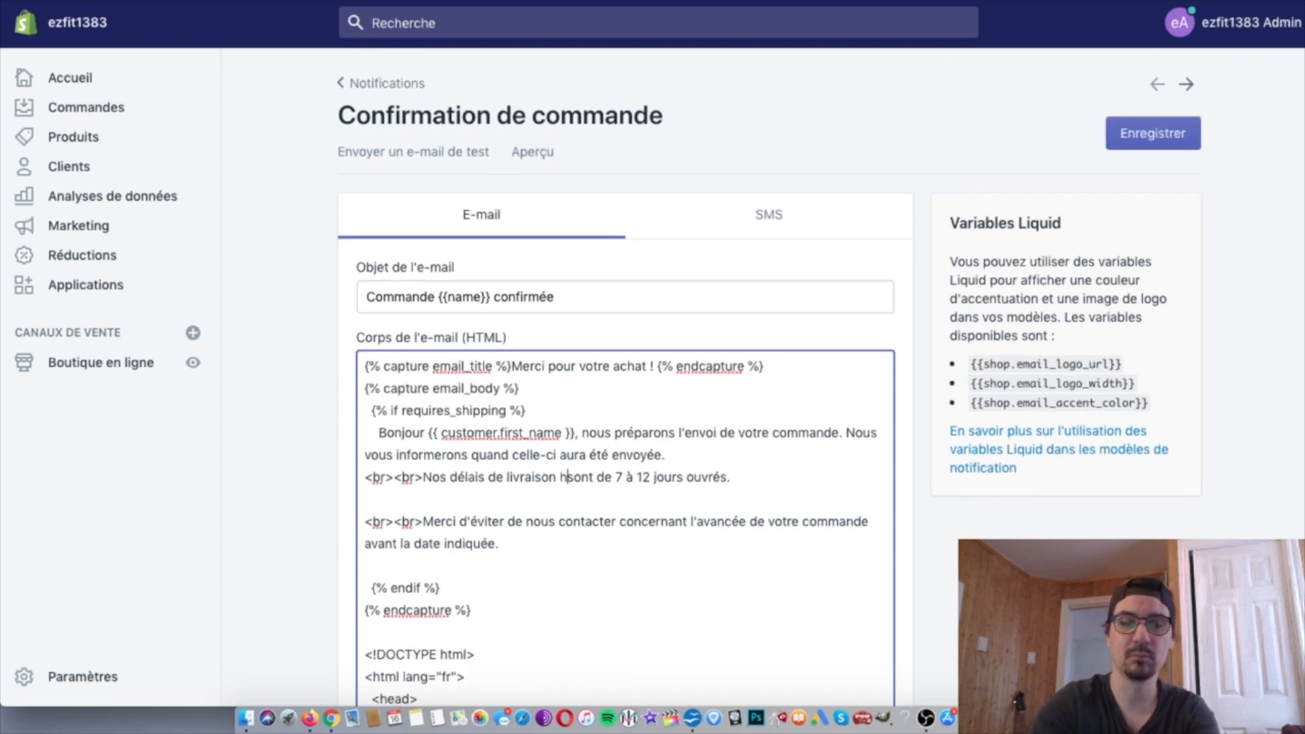
text(abituellem)
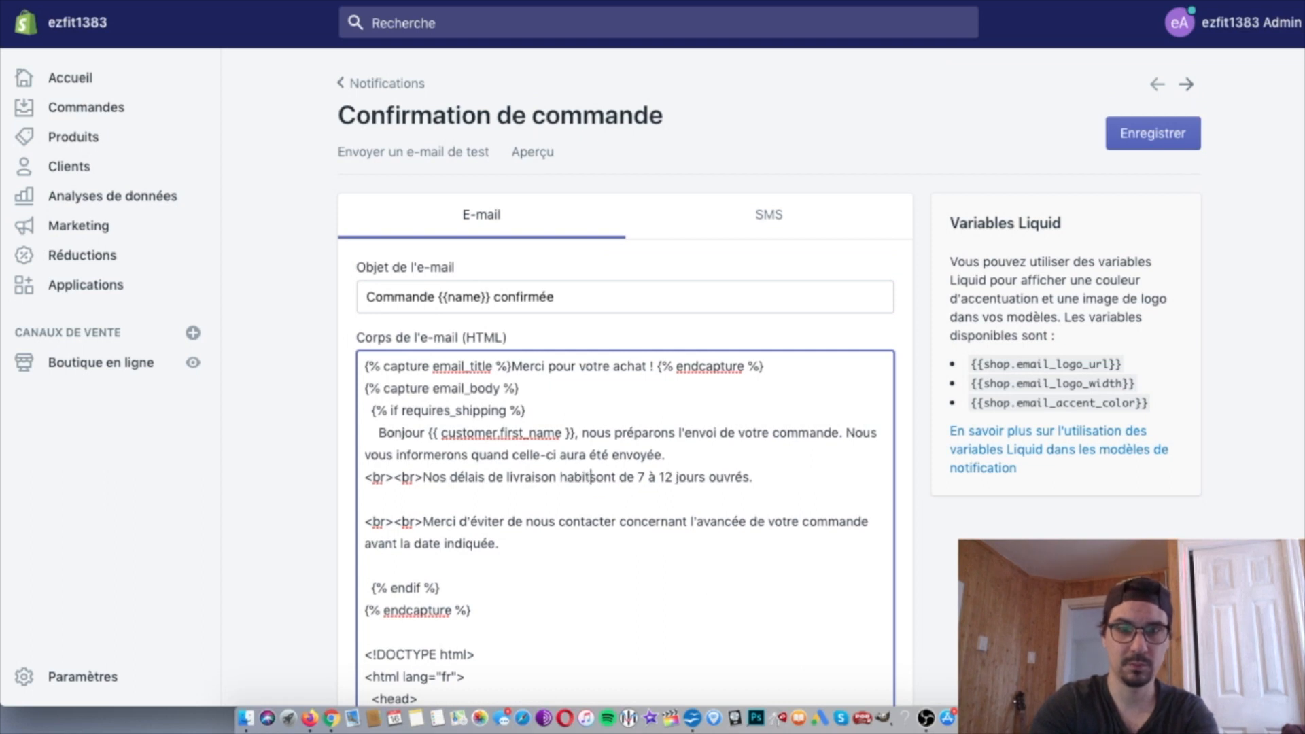
text(ent )
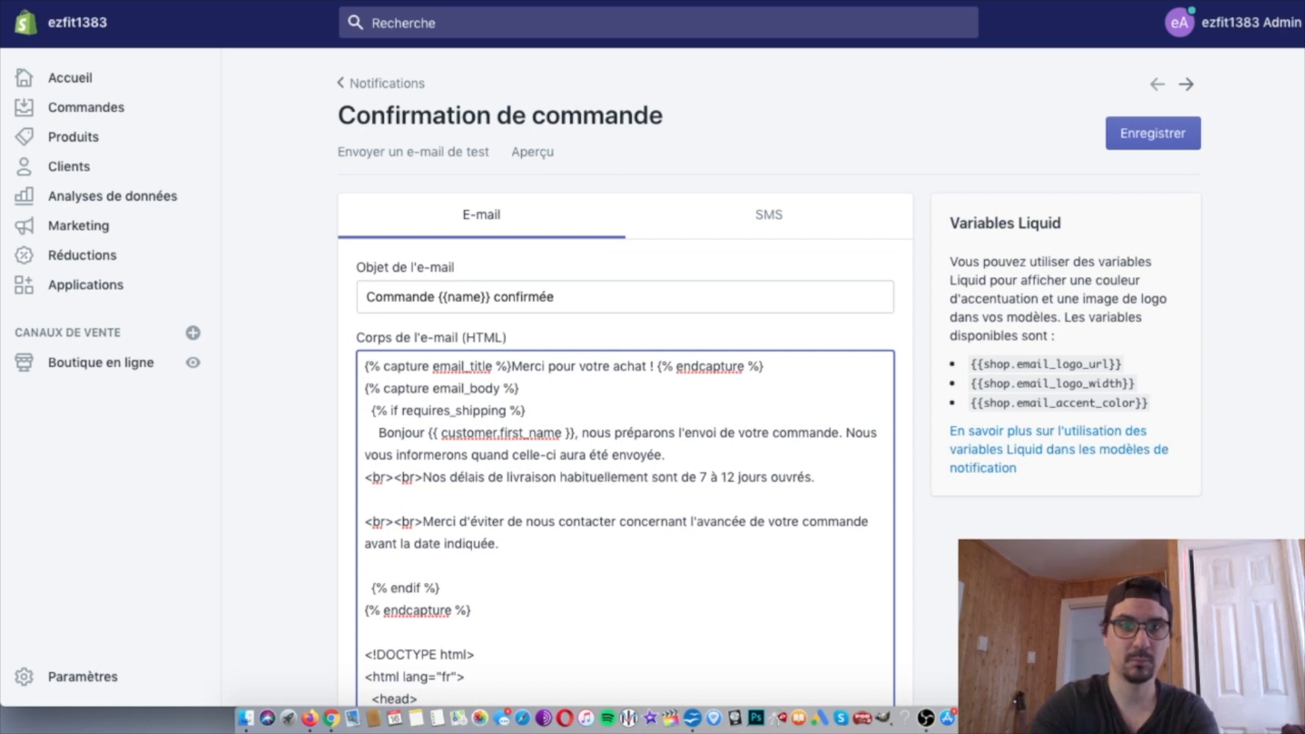
text(de)
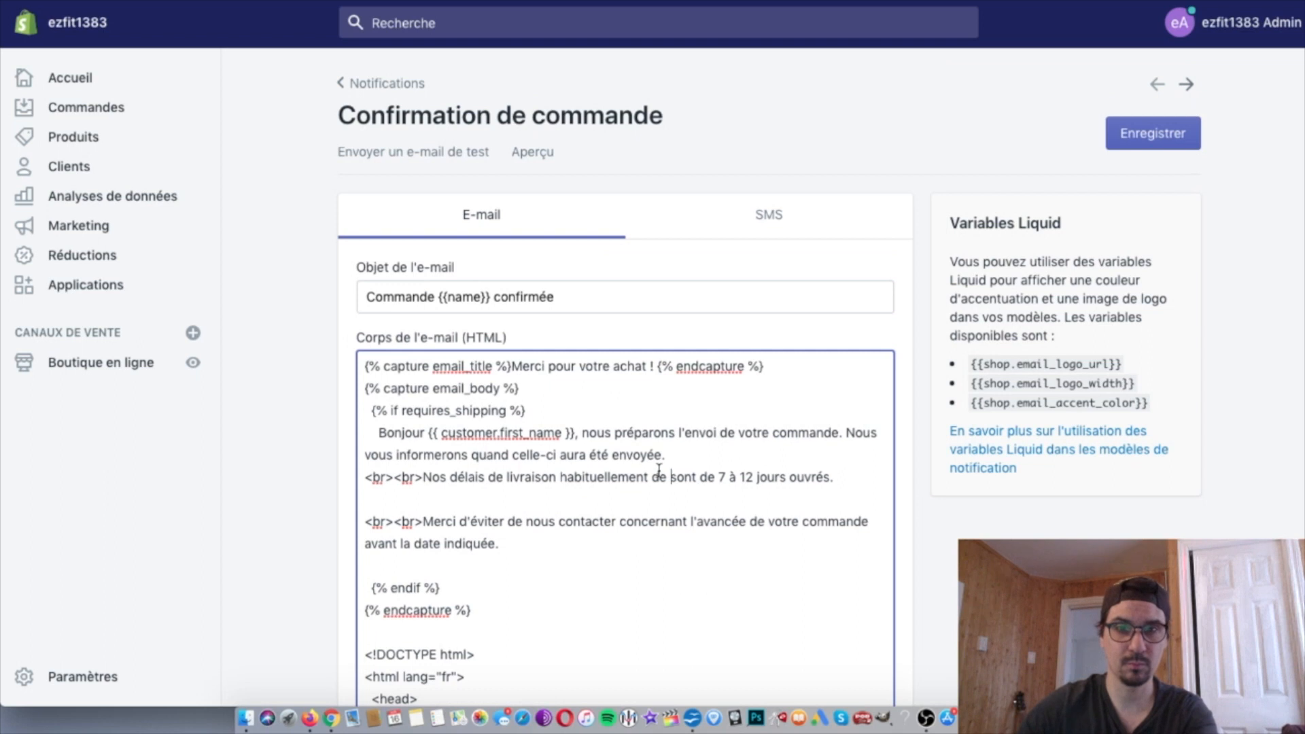
Move the word "sont" in front of "habituellement" in the delivery-time message
triple_click(677, 474)
click(678, 476)
double_click(680, 480)
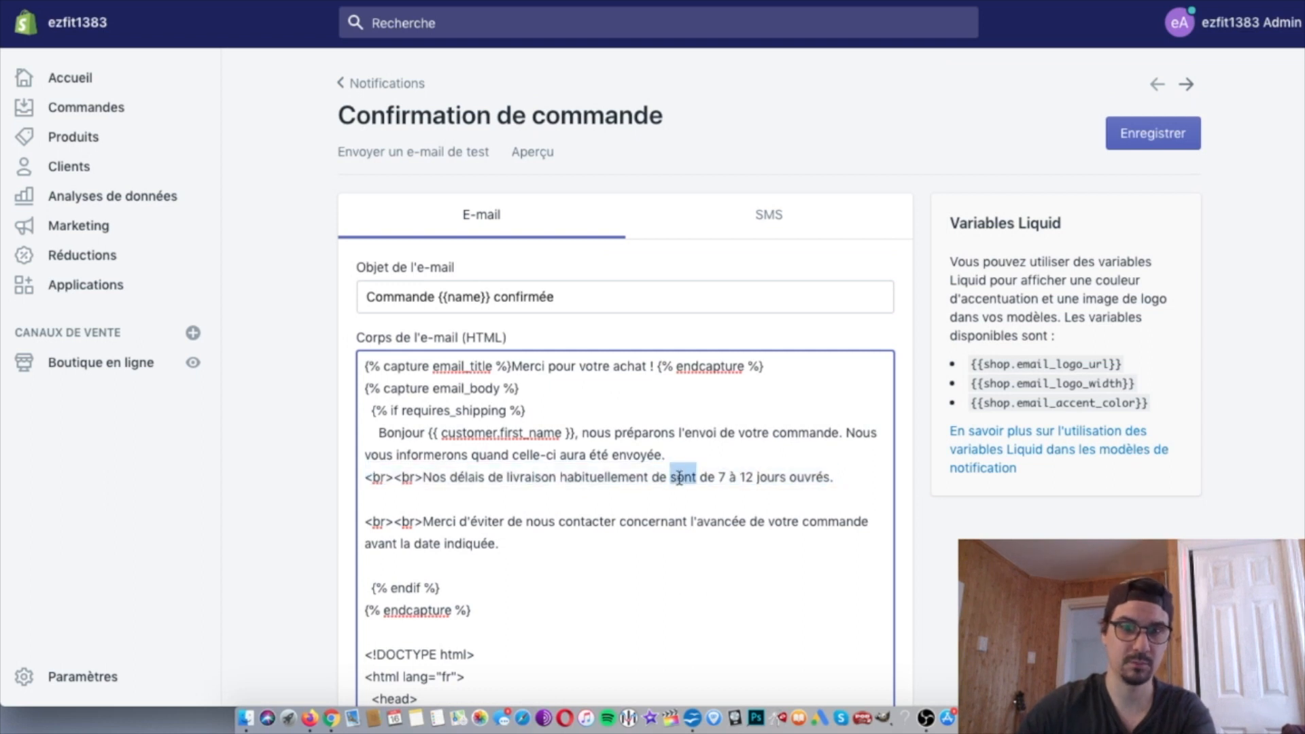
drag(680, 480, 559, 480)
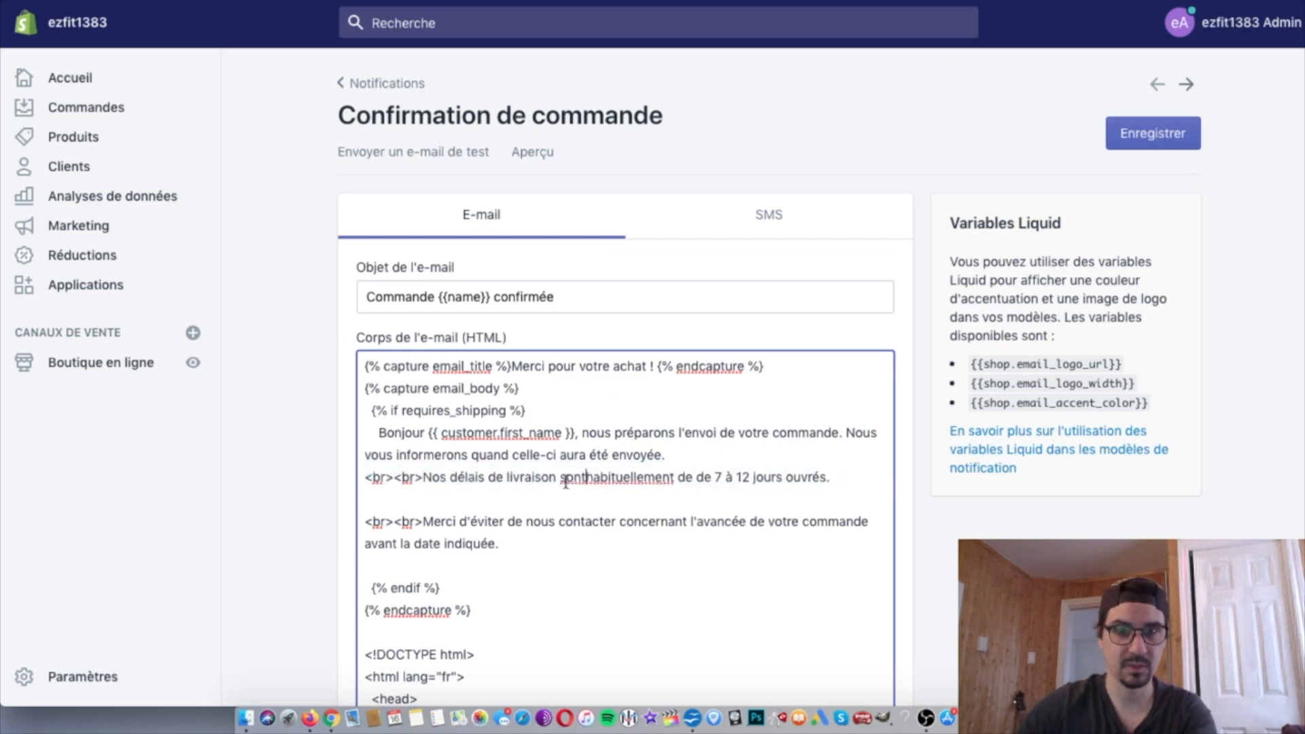
Remove the duplicate "de" so the message reads "sont habituellement de 7 à 12 jours ouvrés." and save the template
double_click(707, 476)
key(BackSpace)
key(BackSpace)
key(BackSpace)
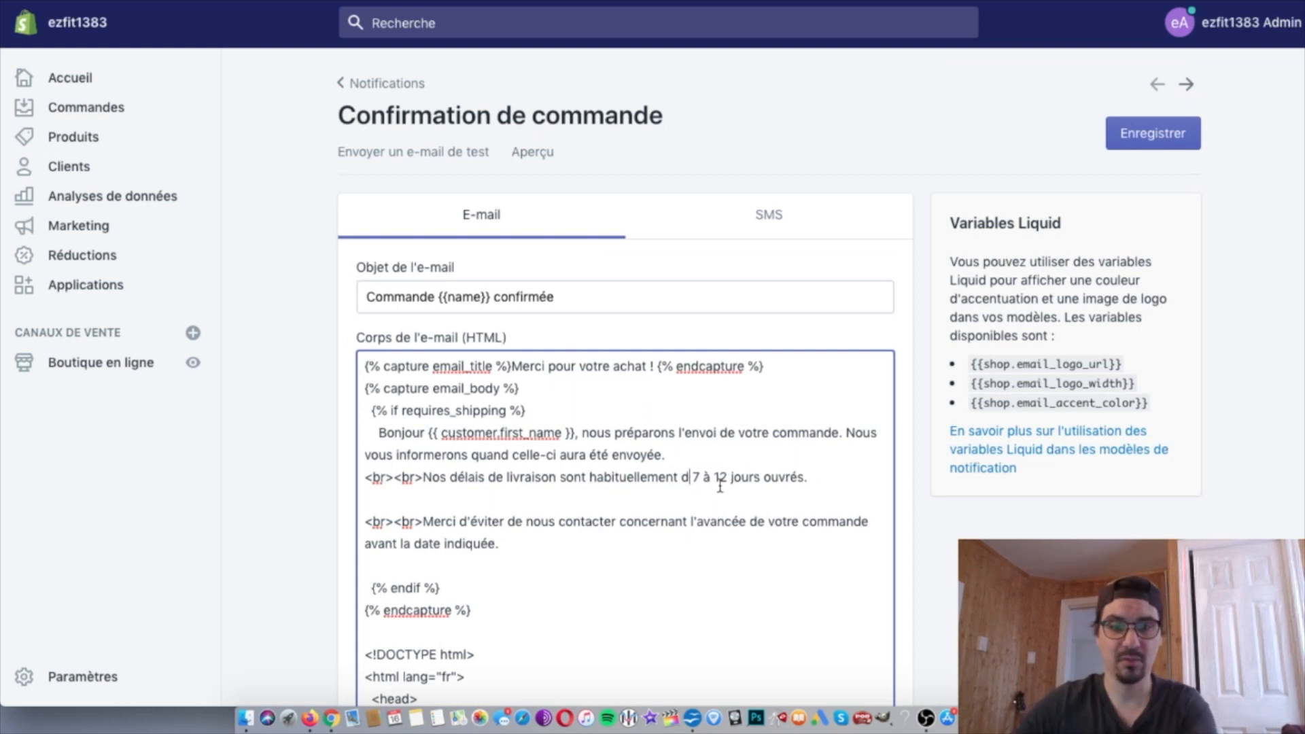
text(e)
click(1153, 132)
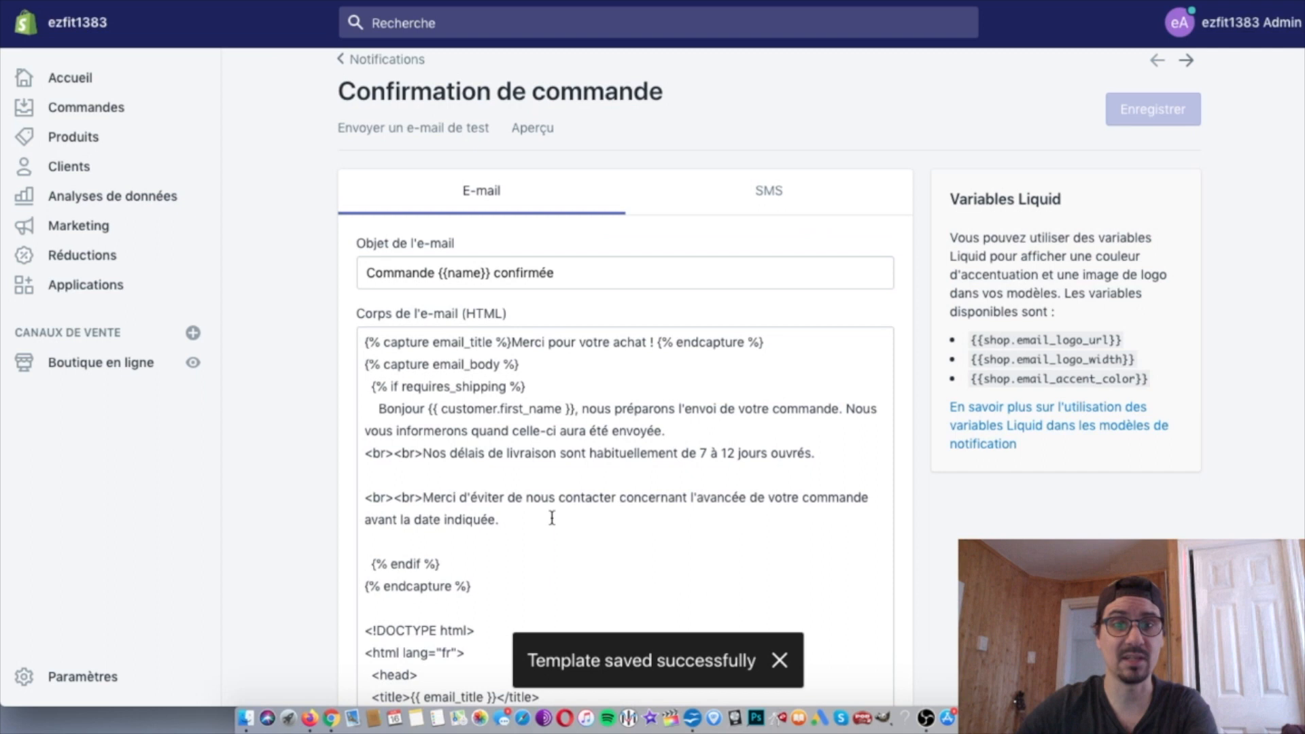
Insert an opening <b> tag directly before "7 à 12 jours ouvrés." in the delivery-time message
drag(515, 520, 435, 490)
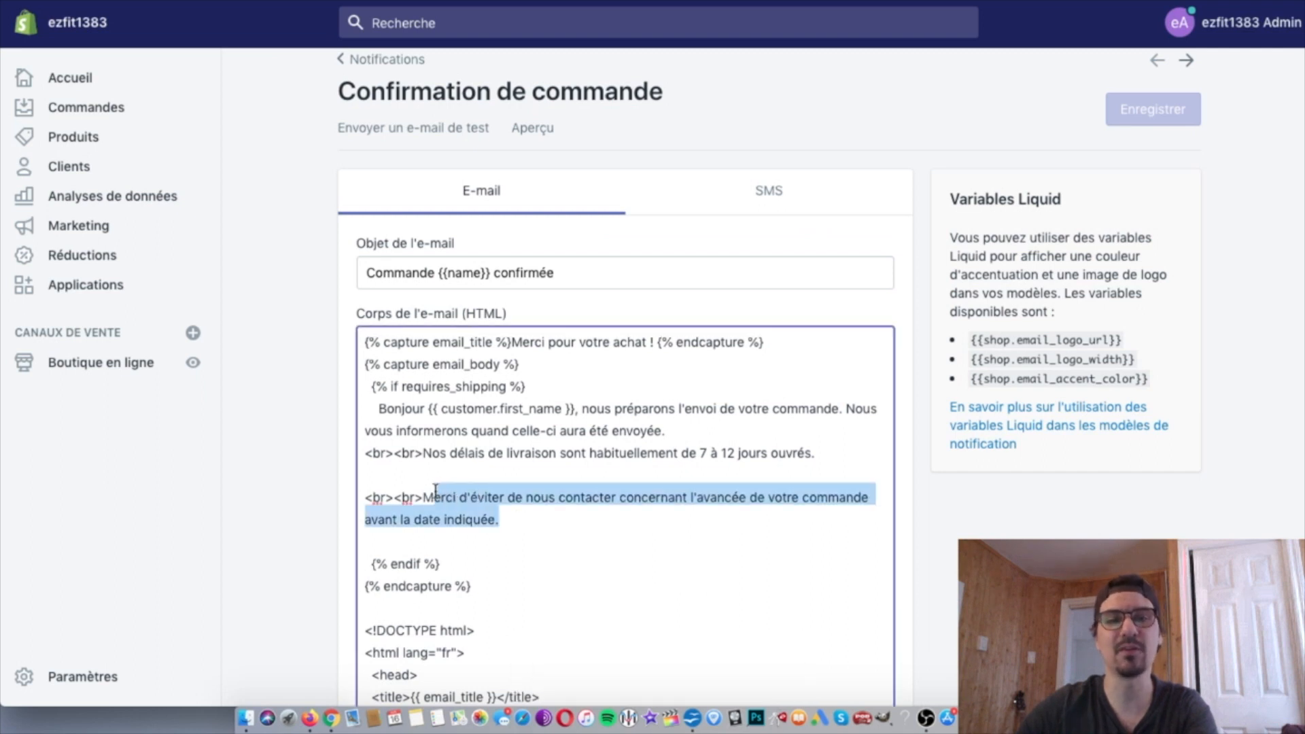
click(534, 515)
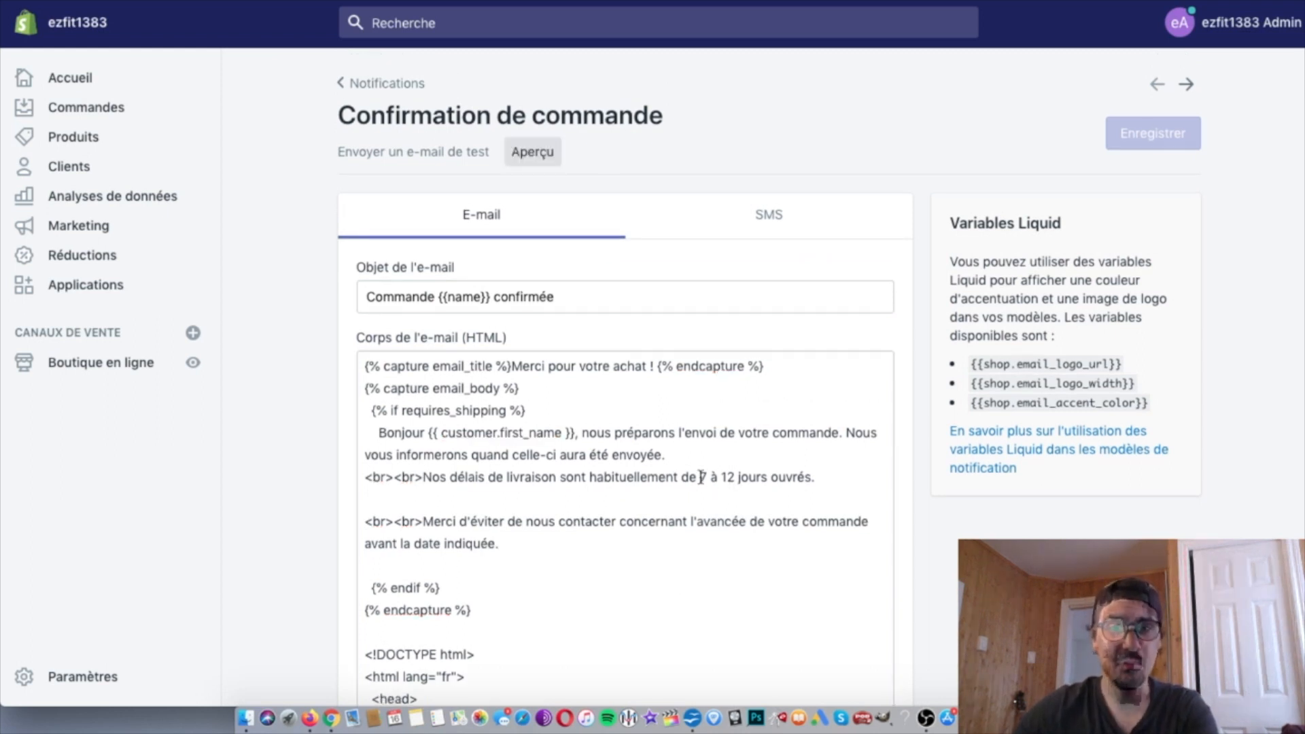
drag(701, 478, 818, 479)
click(821, 494)
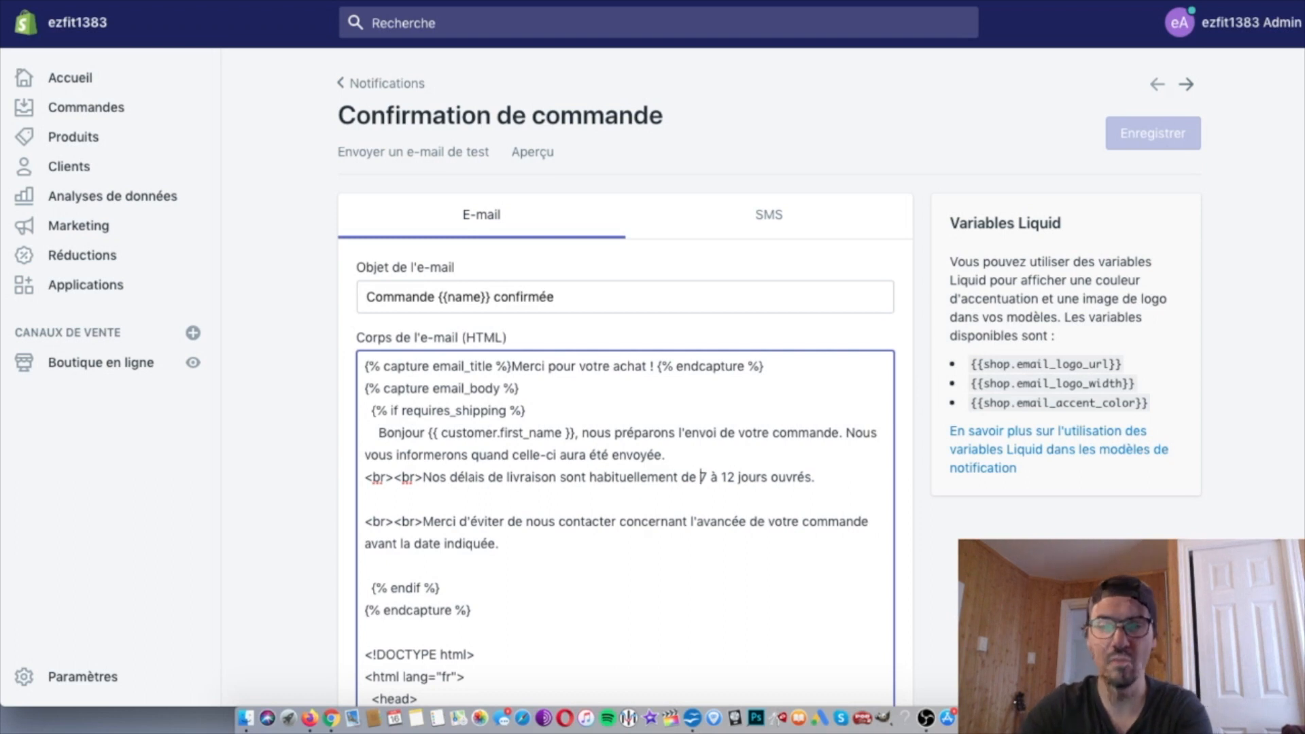
text(,)
key(BackSpace)
text(<b>)
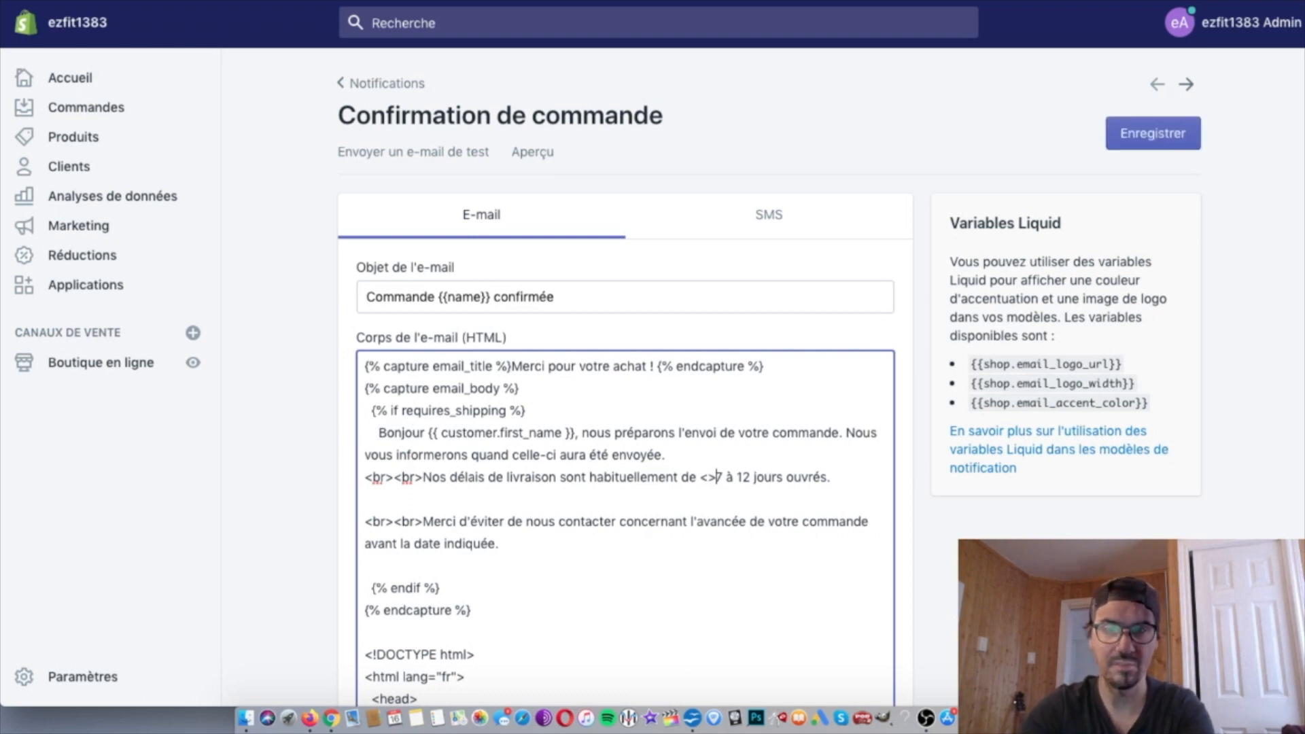
key(Left)
key(Left)
key(Right)
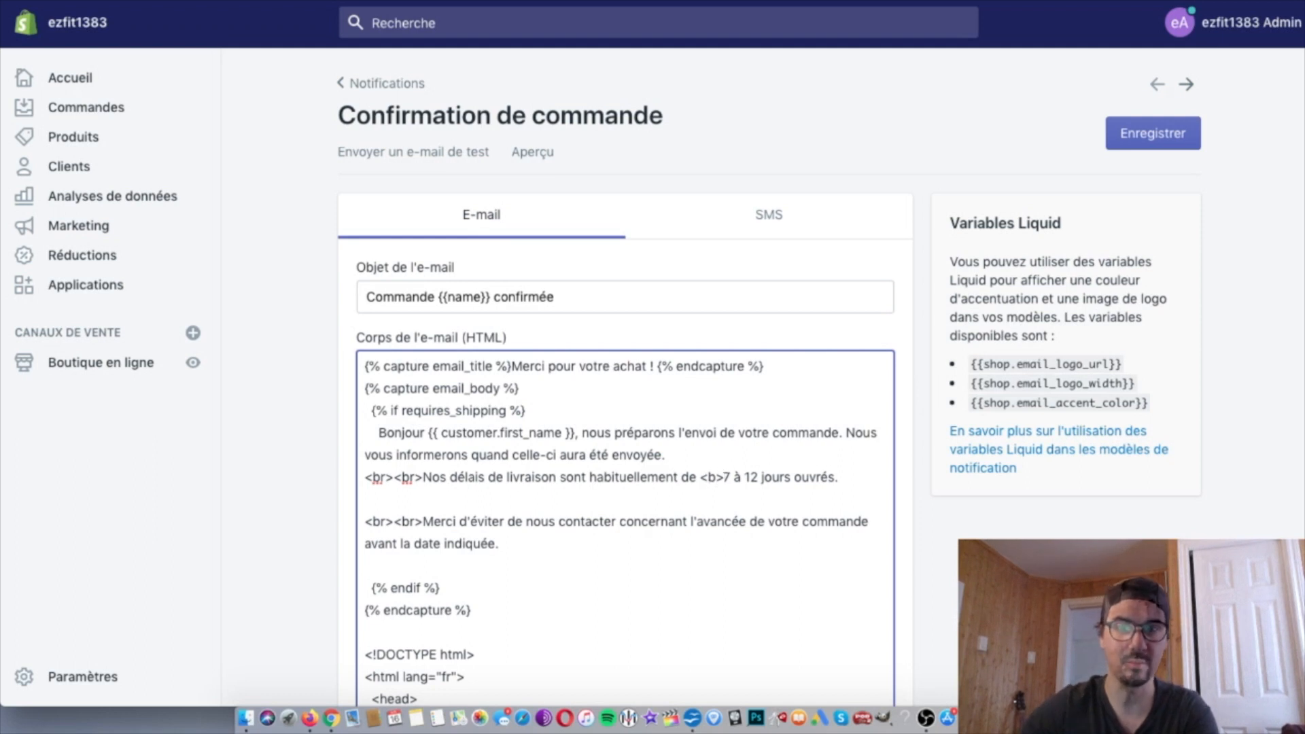
Save the template and check how far the bold formatting extends in the email preview
click(1118, 134)
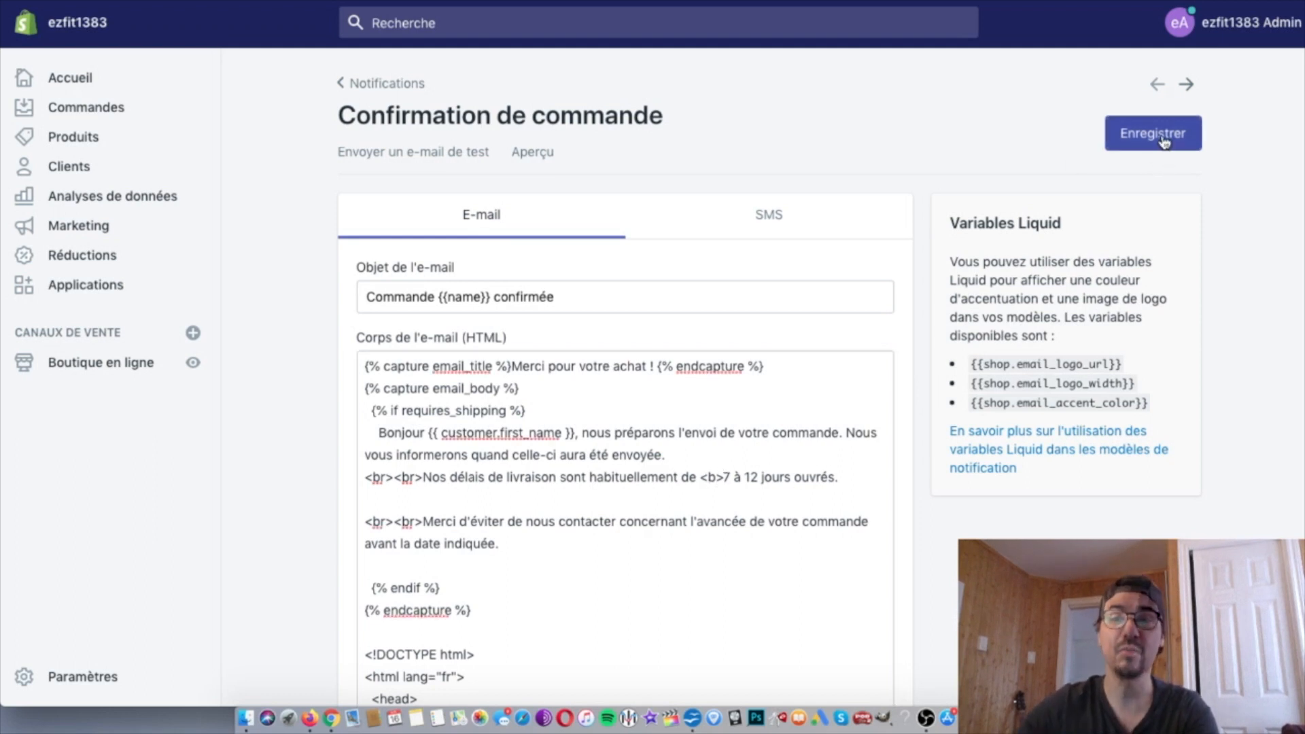
click(530, 155)
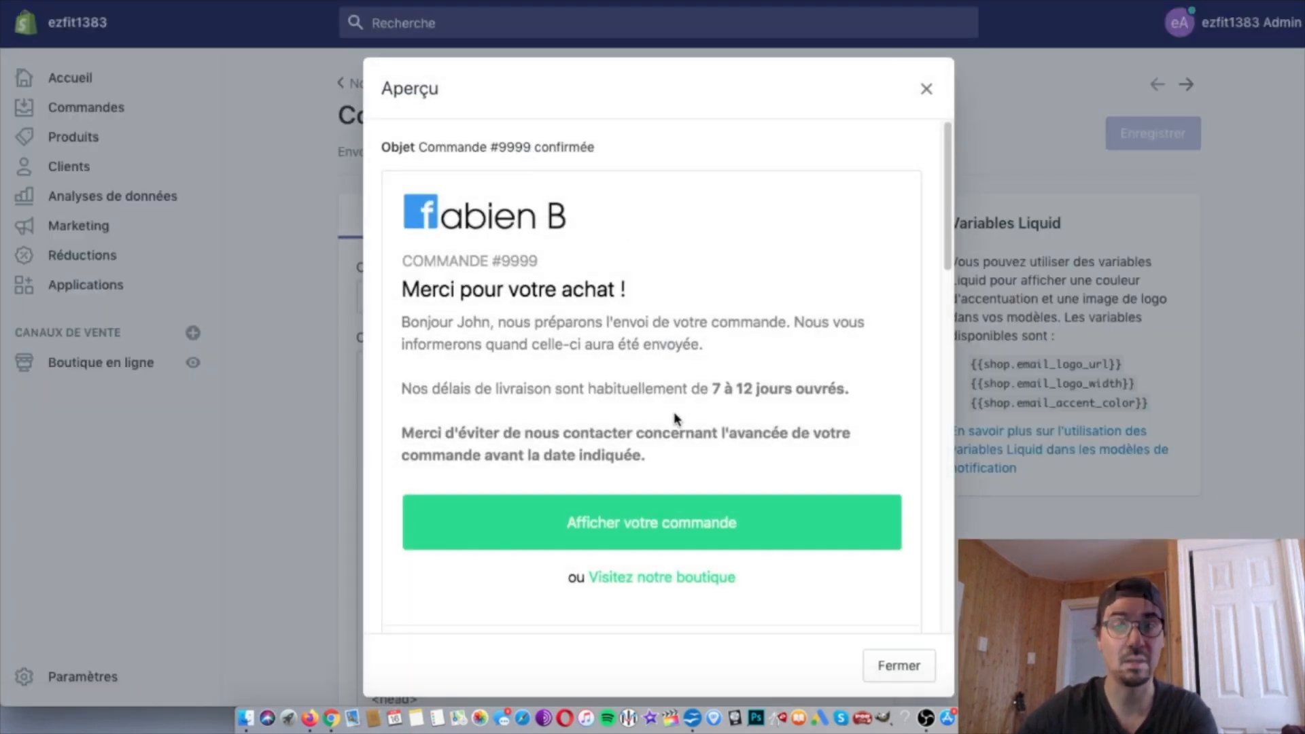
drag(712, 387, 735, 460)
click(736, 457)
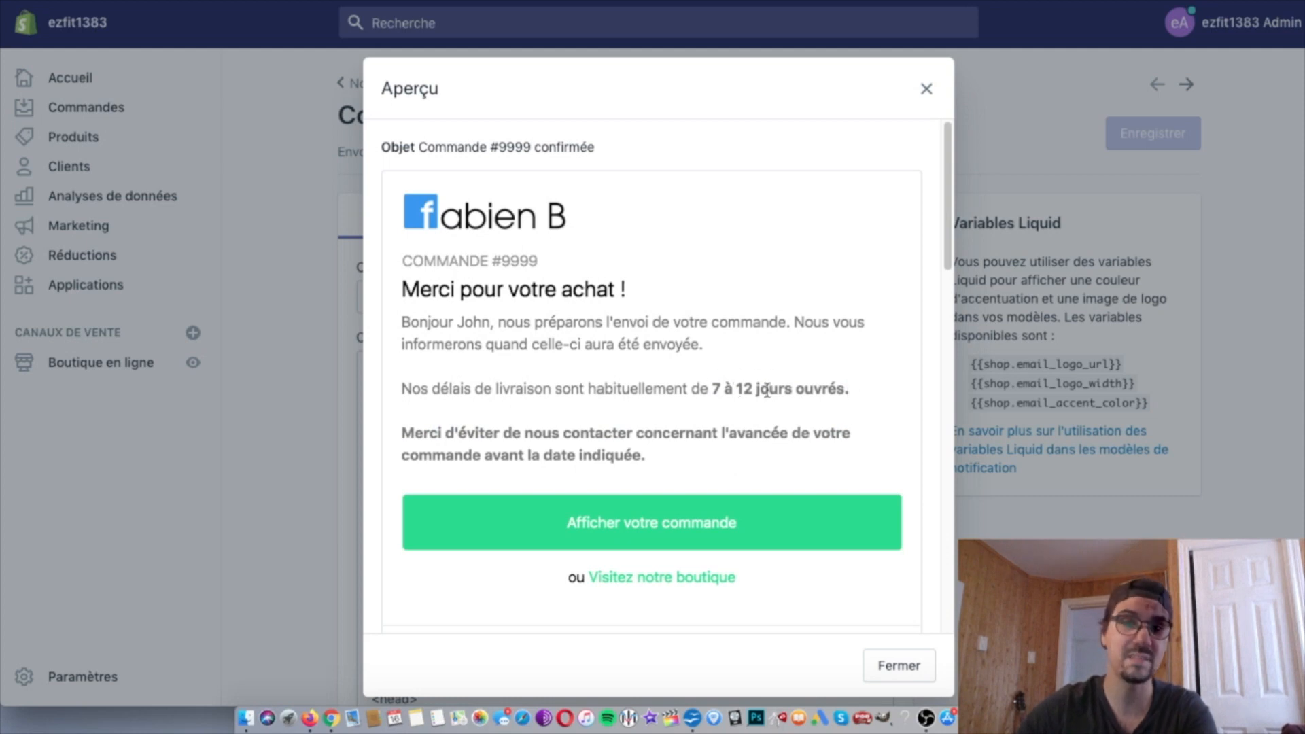
click(927, 89)
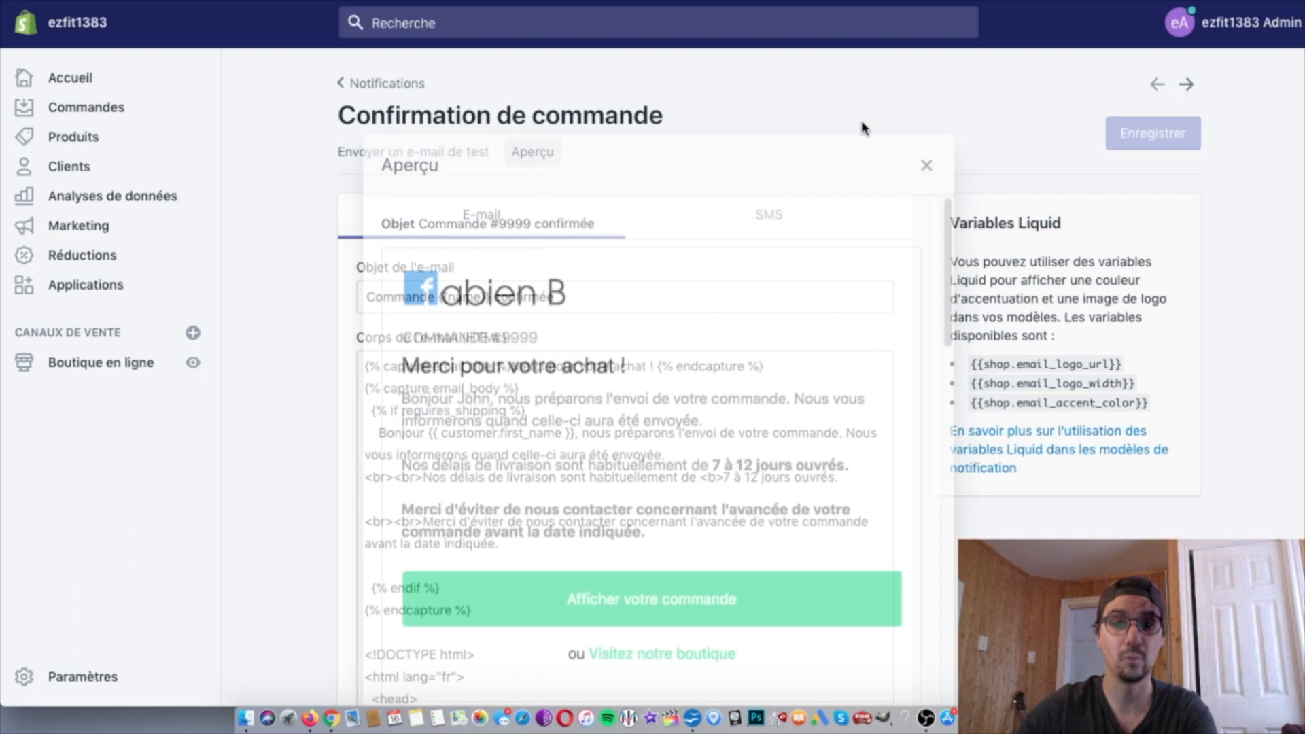
Close the bold formatting with a </b> tag directly after "7 à 12 jours ouvrés." in the email body
click(859, 482)
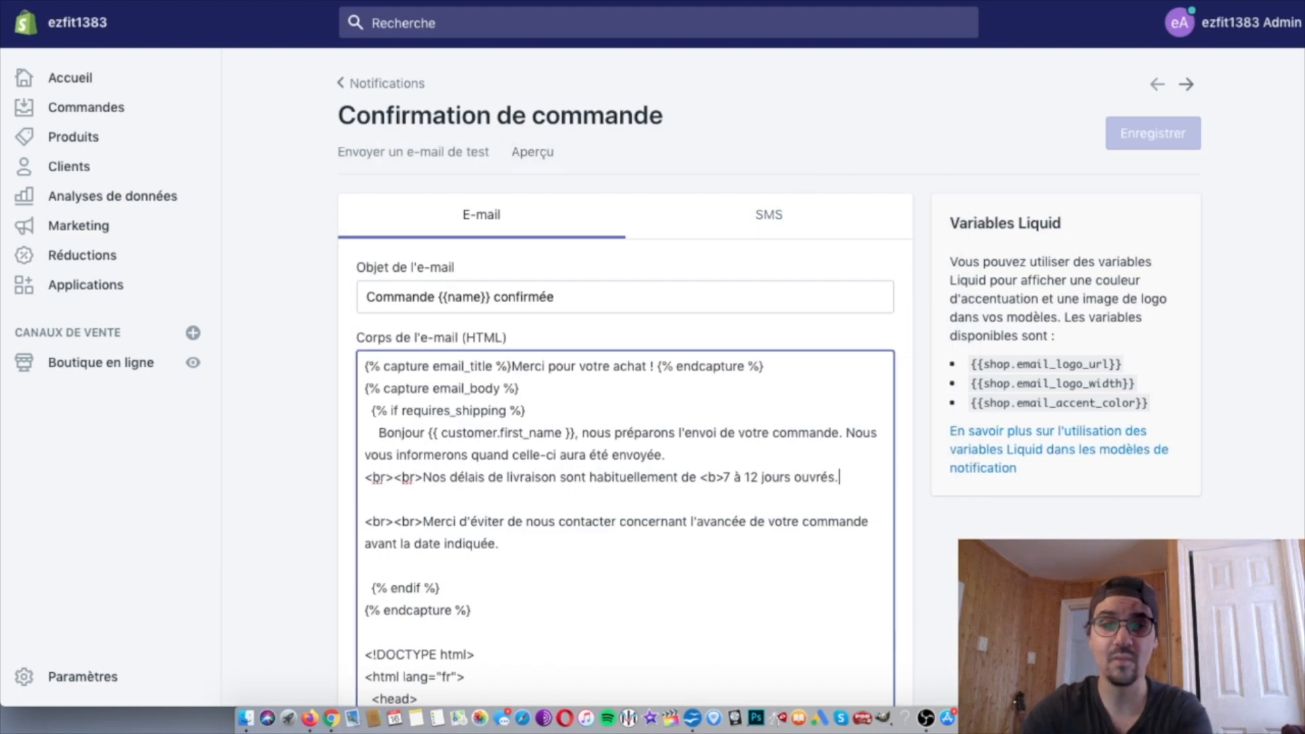
text(</b>)
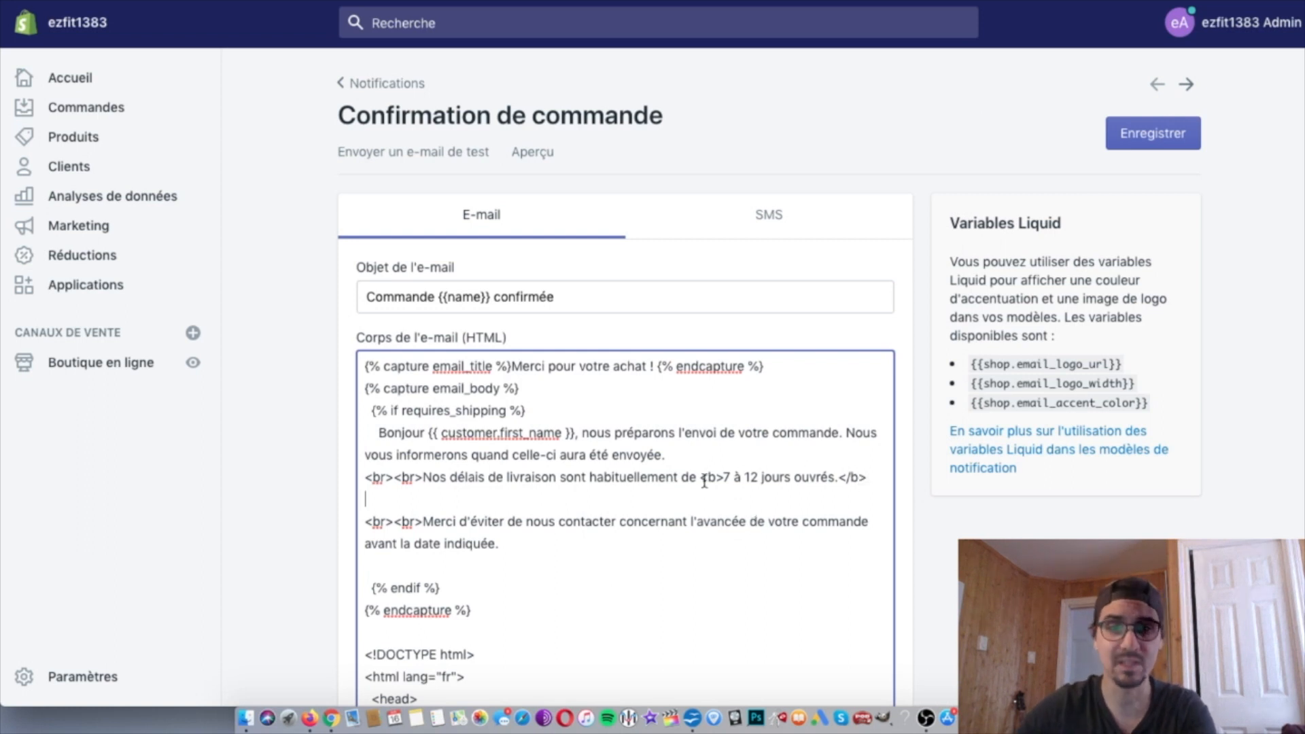
drag(700, 474, 723, 471)
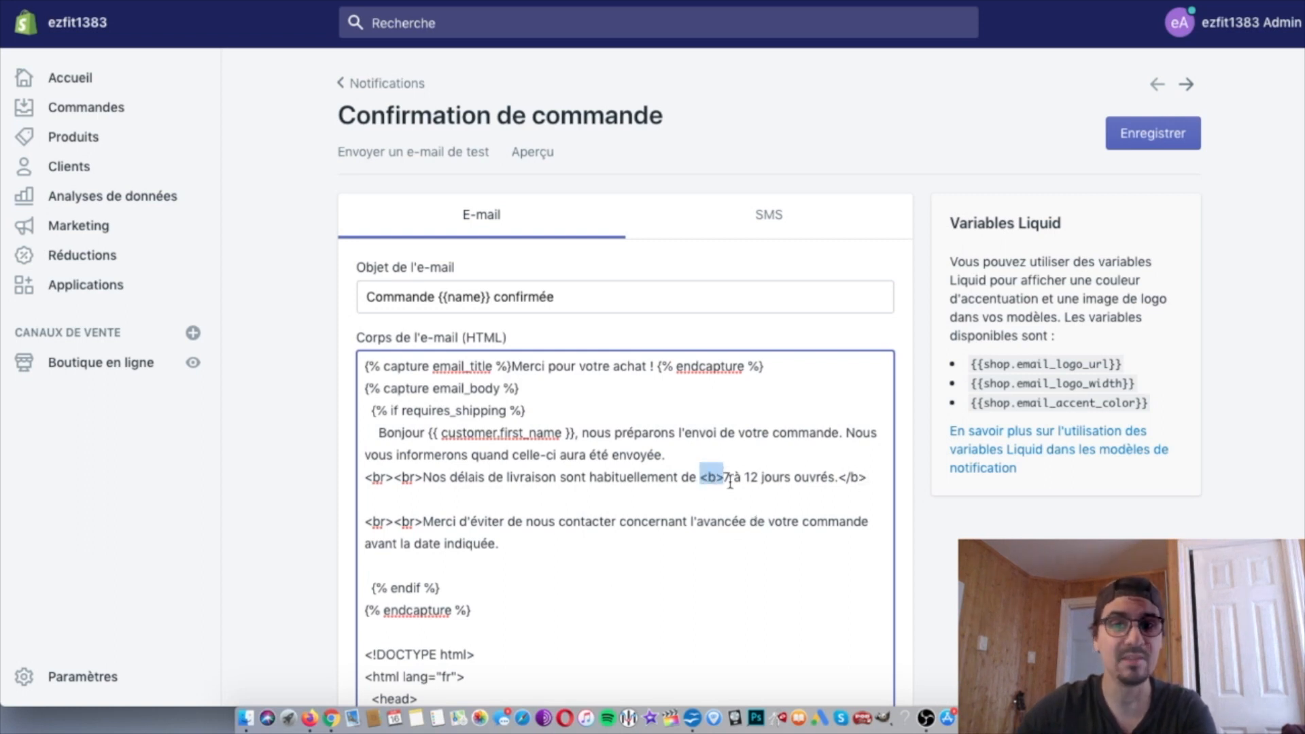
drag(839, 474, 845, 476)
click(848, 474)
click(710, 474)
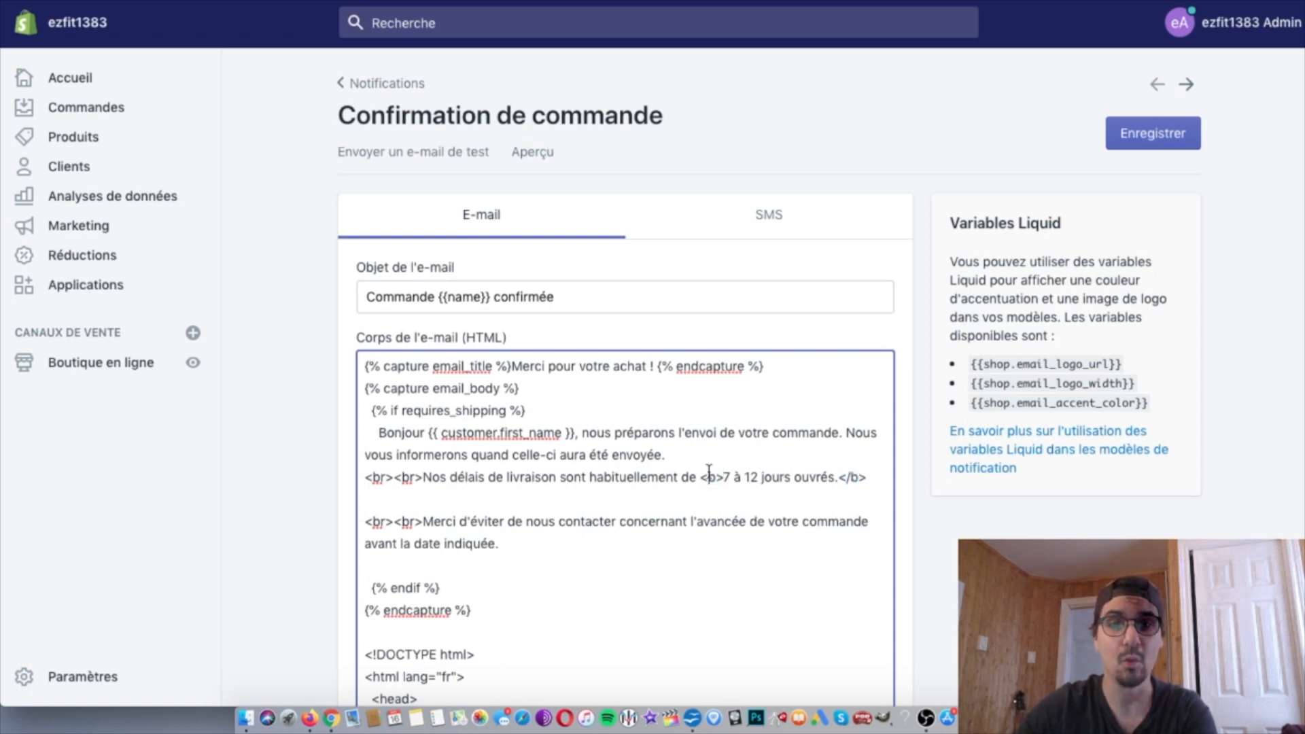
click(856, 476)
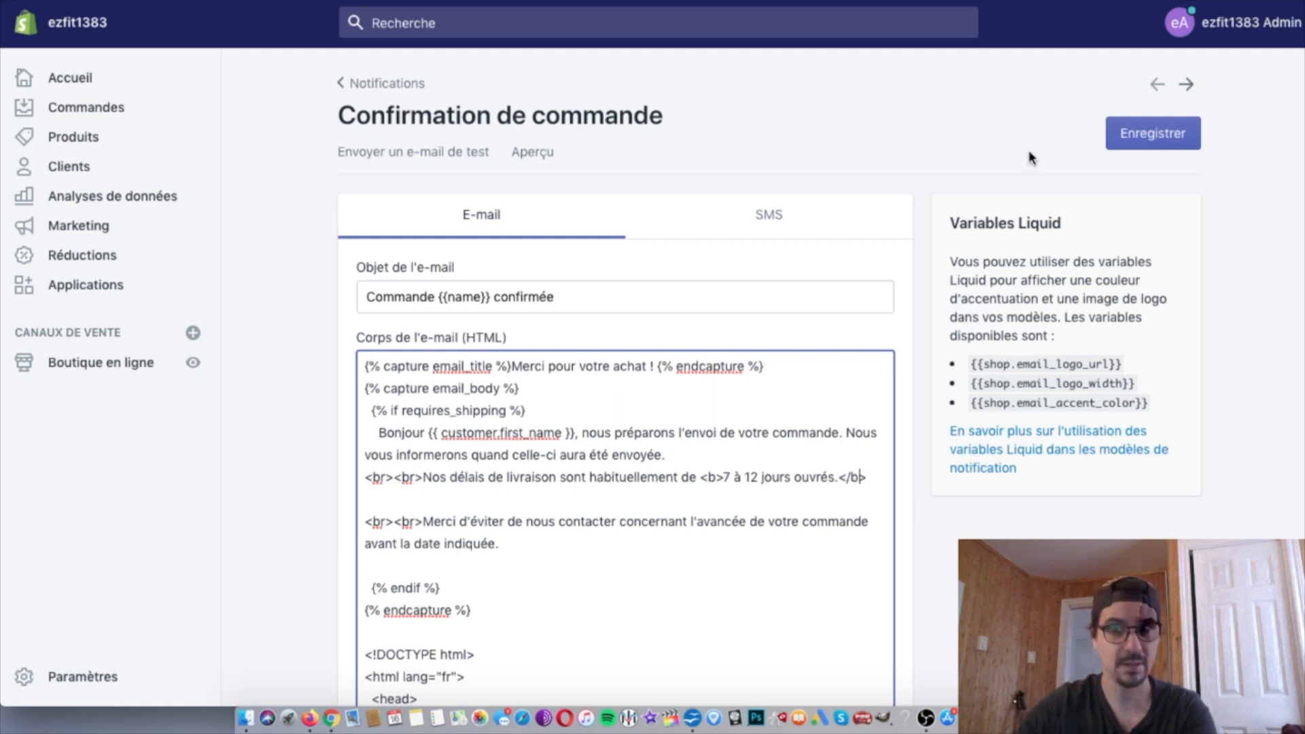
Save the template with the closed bold tag and review the delivery-time message in the email preview
click(1115, 133)
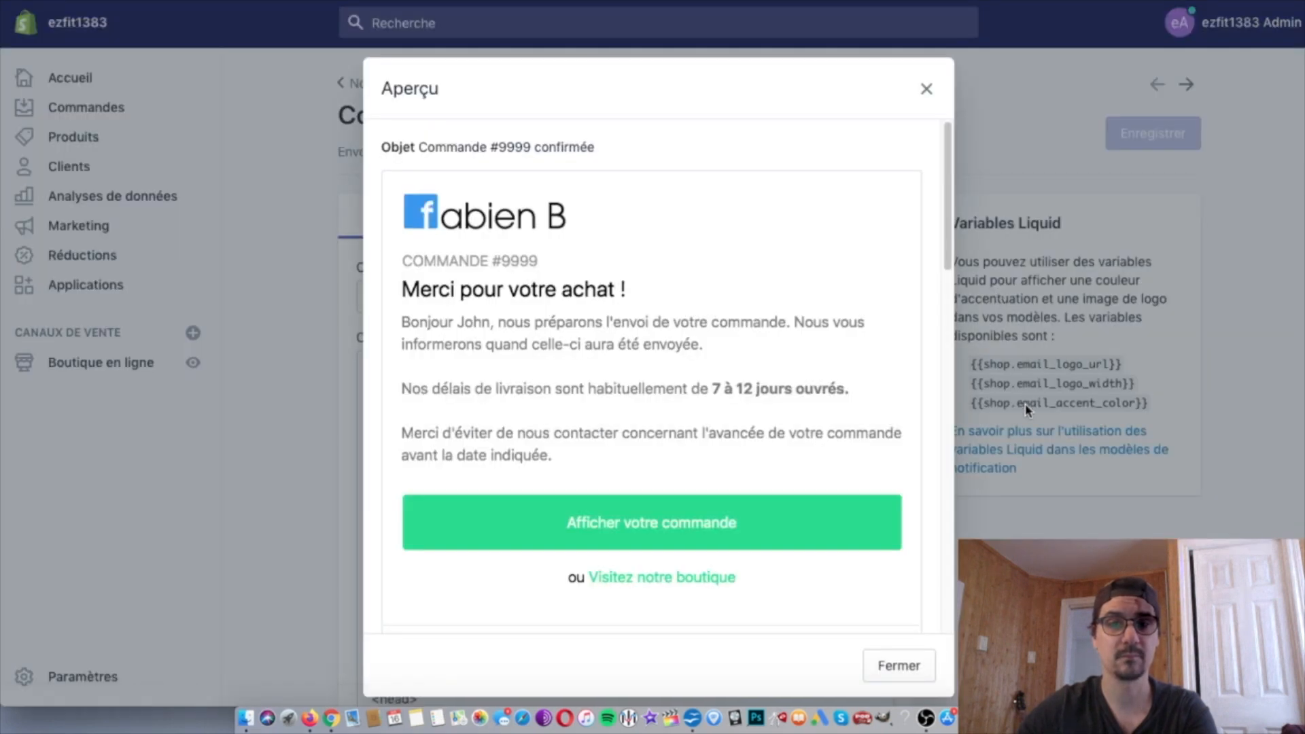
drag(709, 388, 845, 385)
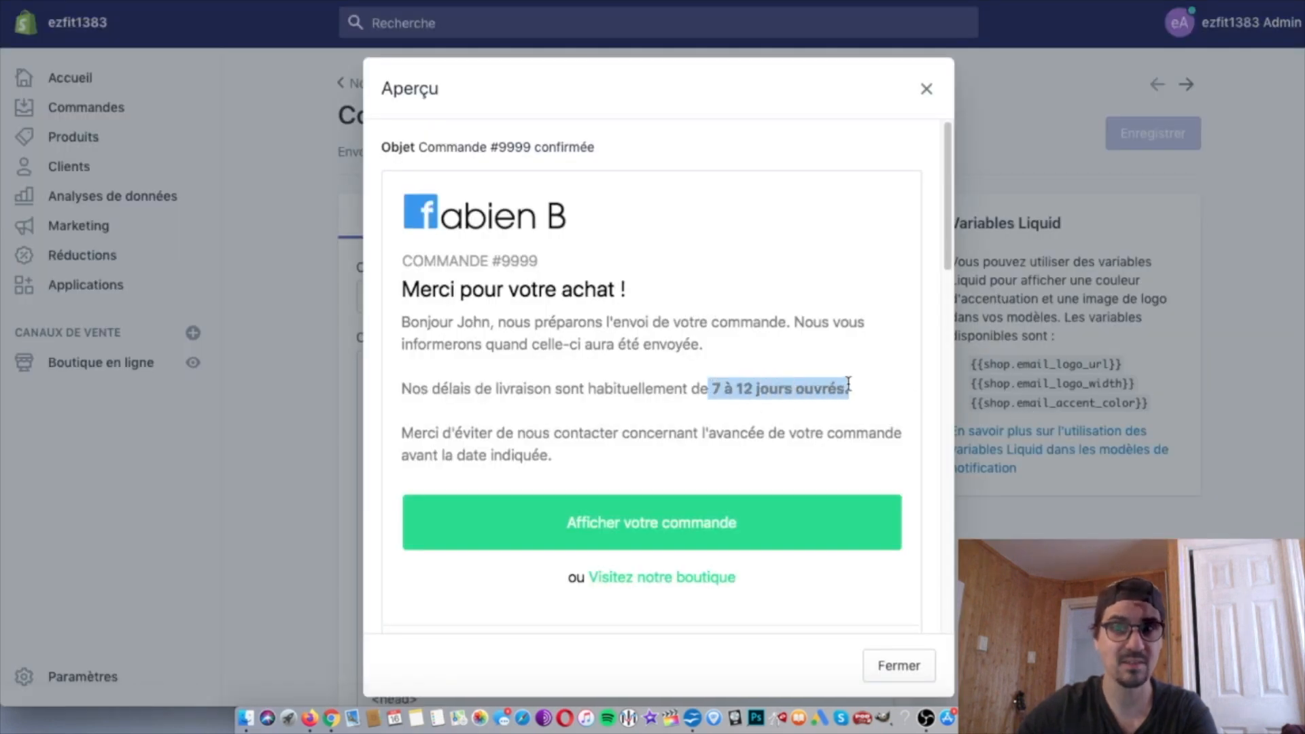
click(698, 385)
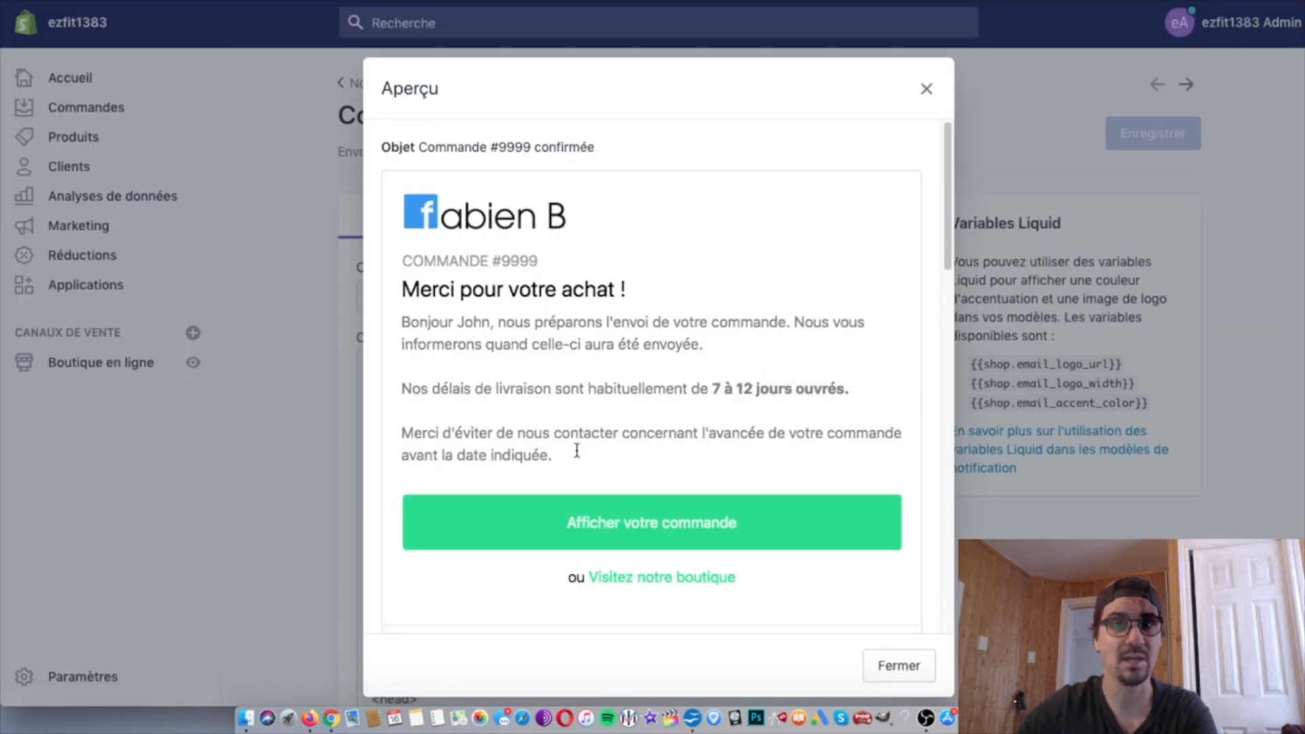
click(929, 89)
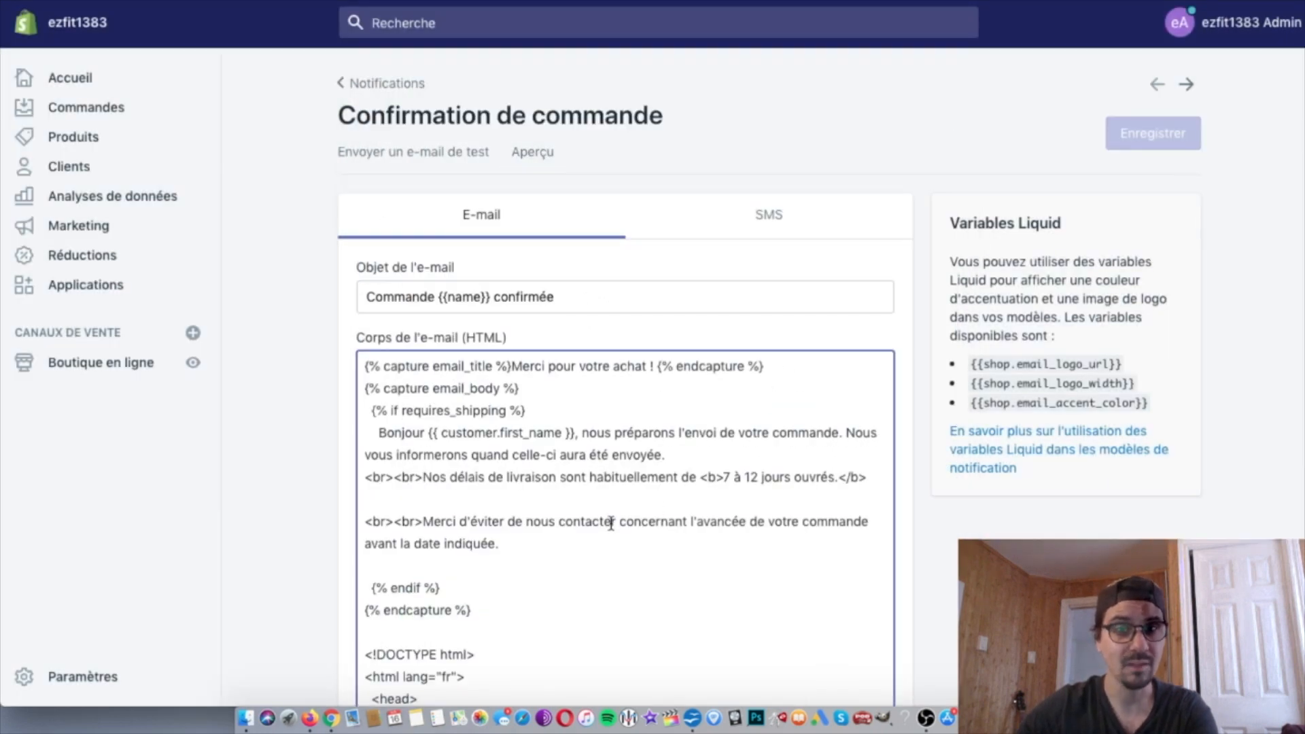
Underline "Merci d'éviter de nous contacter" with <u> and </u> tags and preview the saved template
click(593, 504)
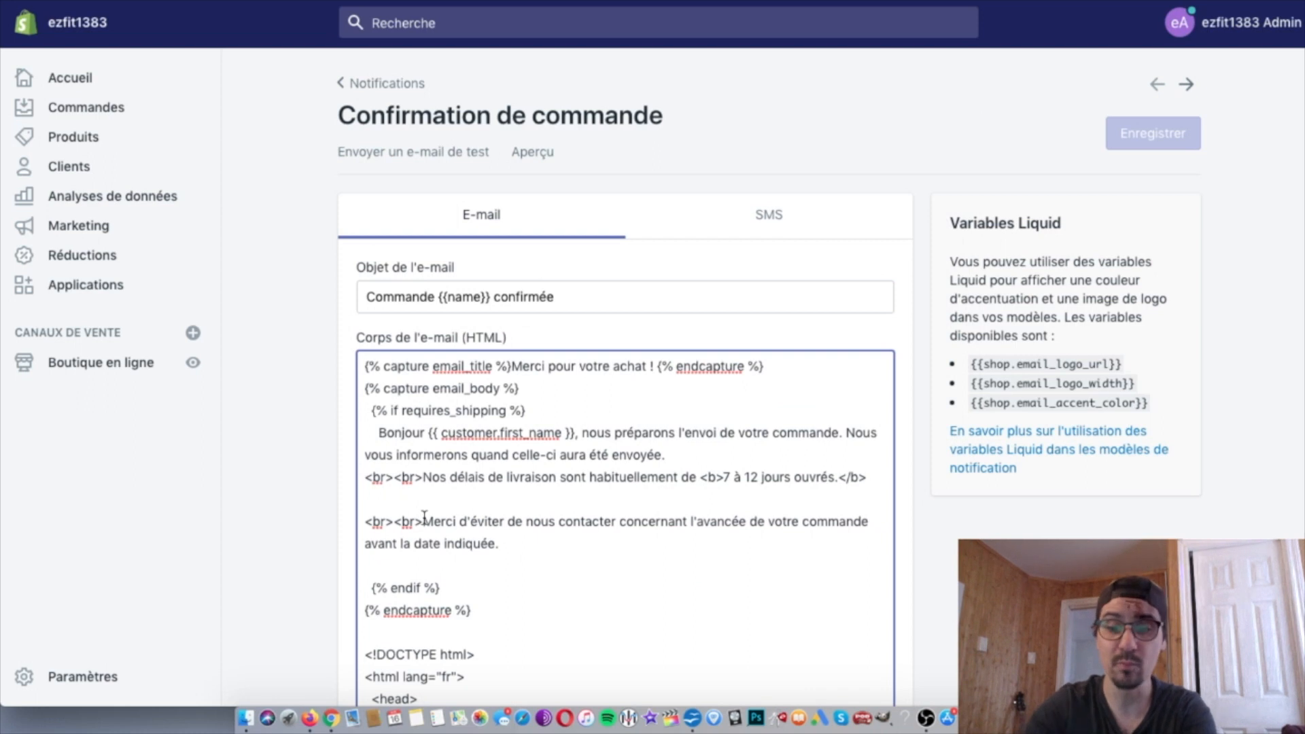
text(<u)
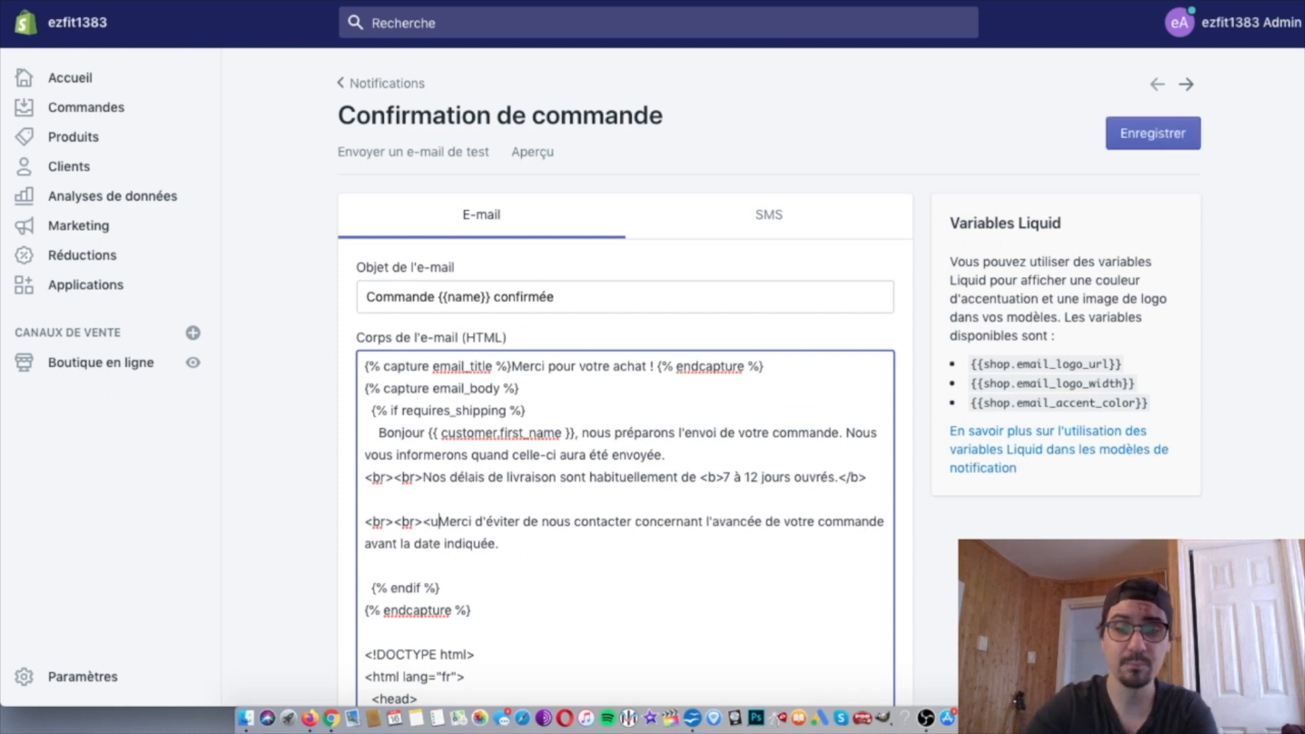
text(>)
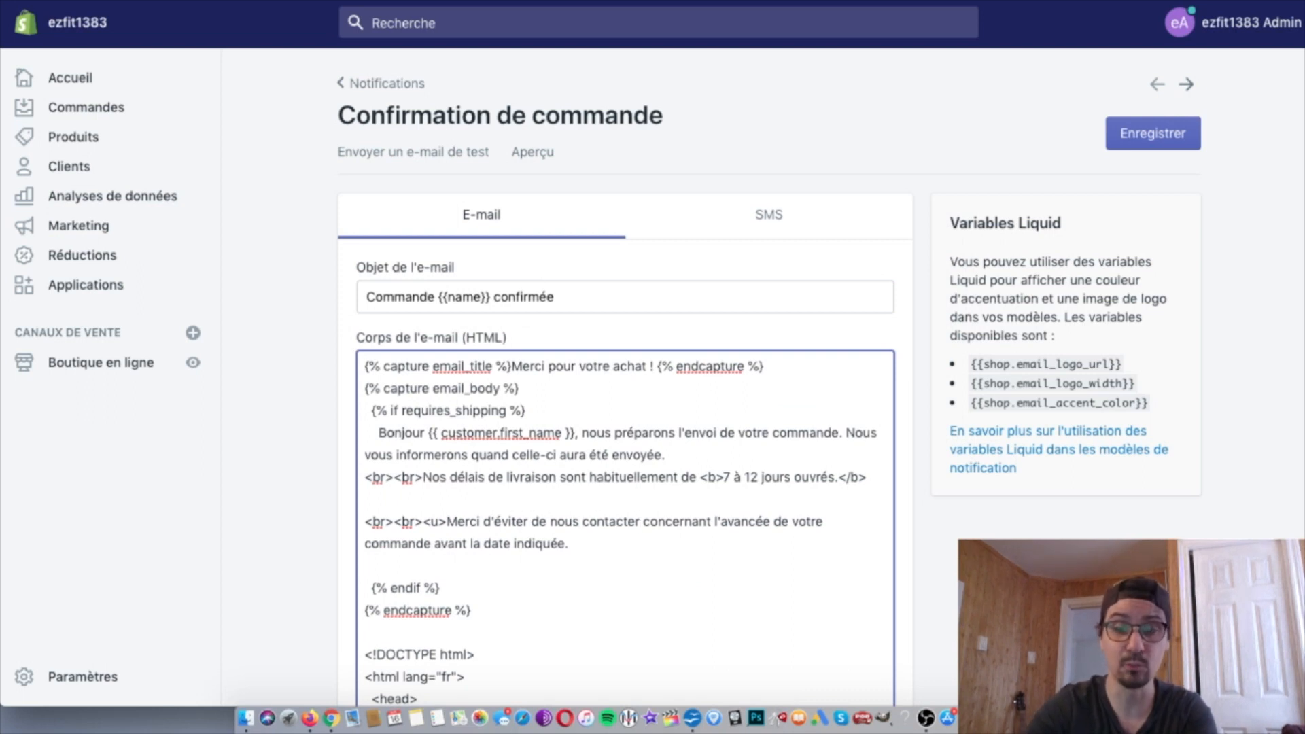
text(</u>)
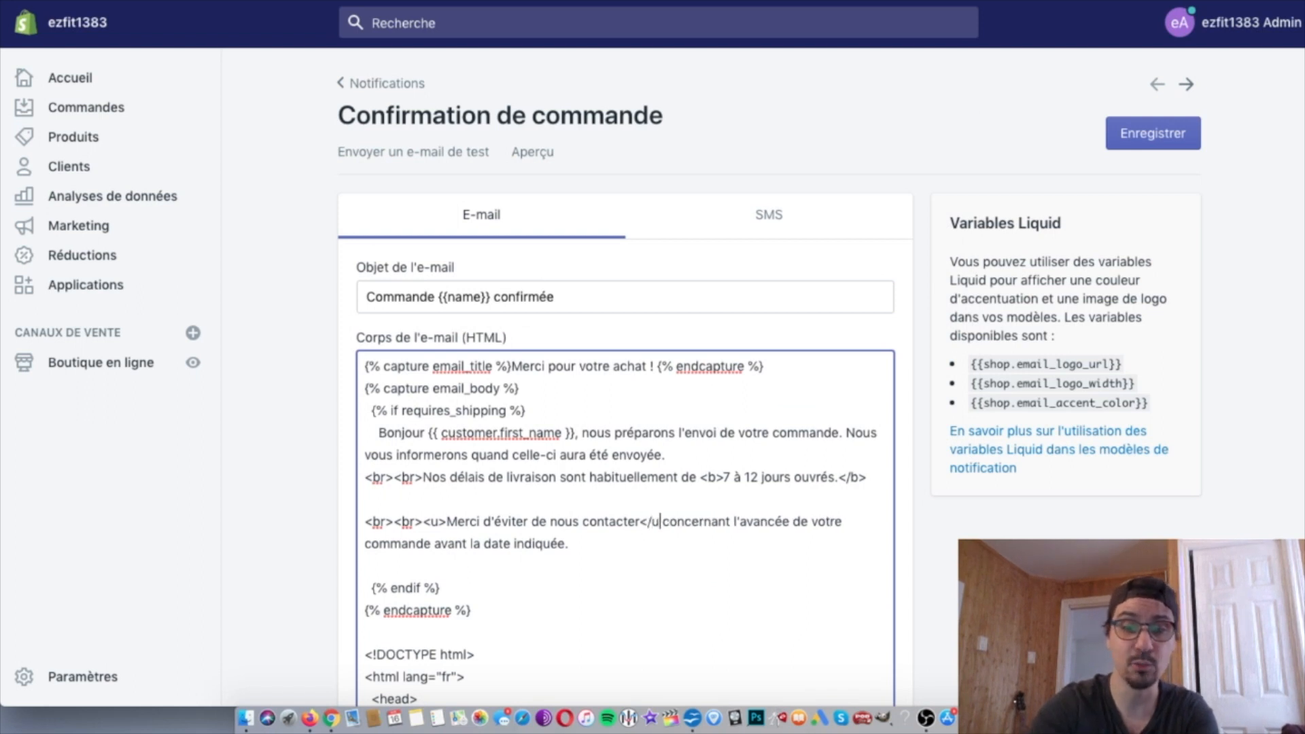
click(1150, 141)
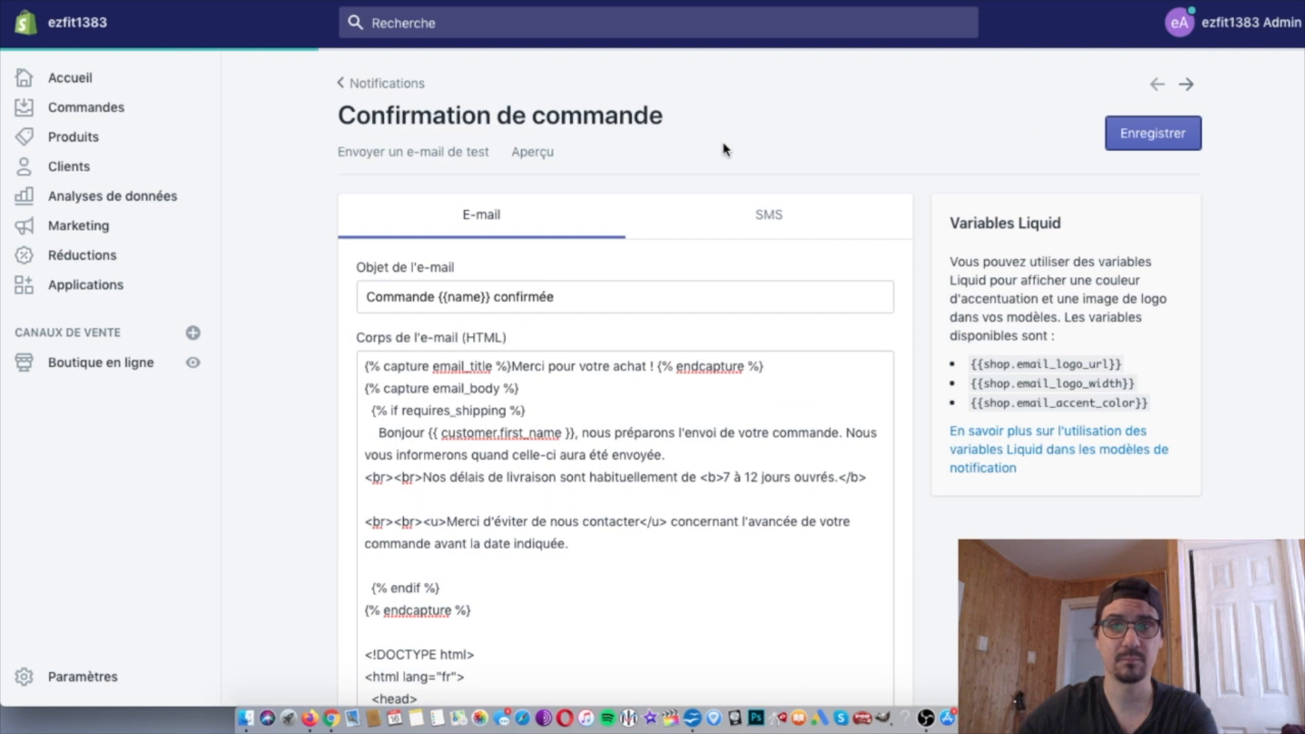
click(535, 154)
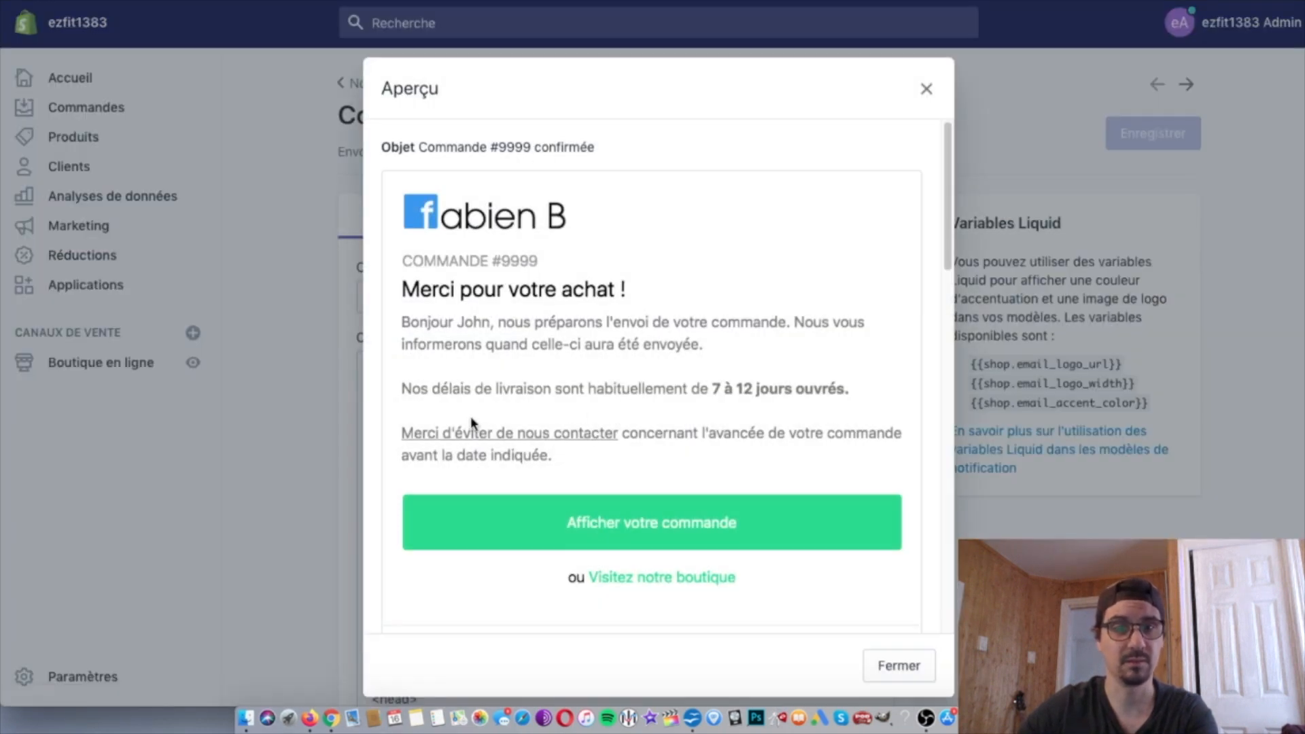
Review the underlined "Merci d'éviter de nous contacter" in the email preview and return to the template's HTML body
drag(399, 431, 635, 431)
click(636, 427)
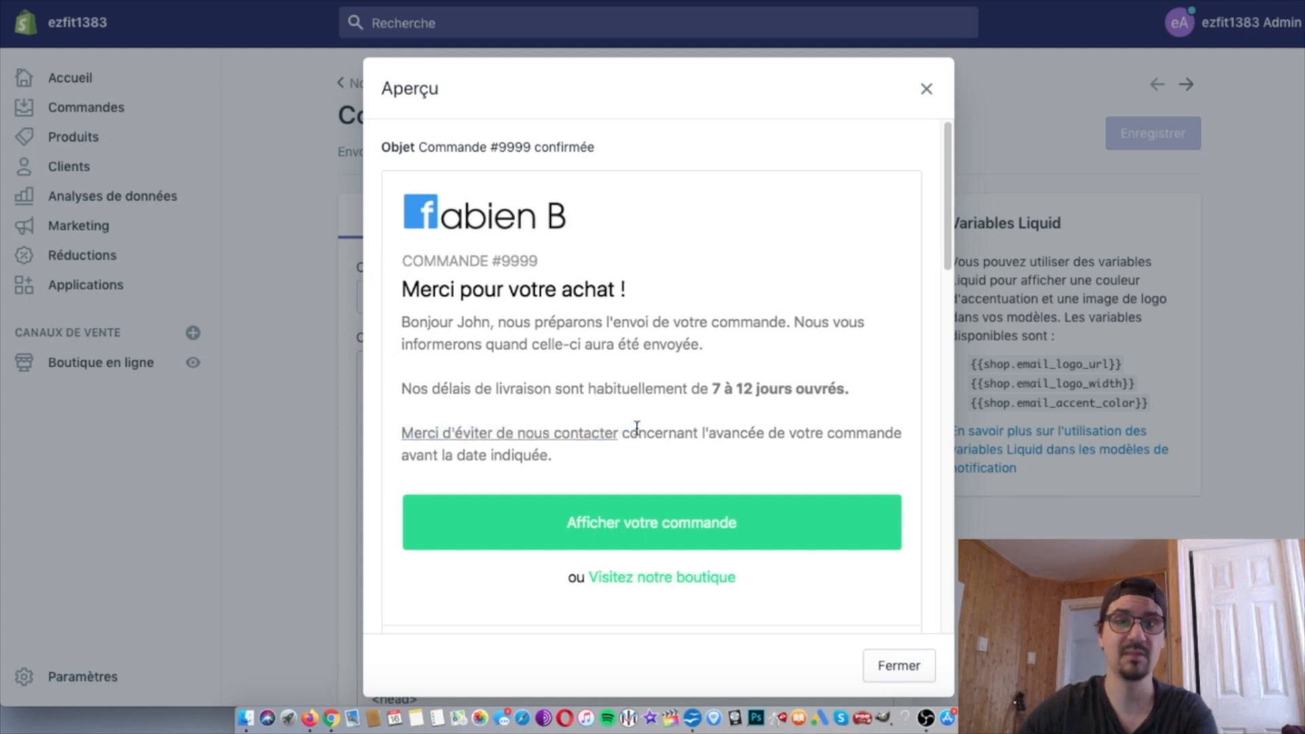
click(918, 99)
click(521, 561)
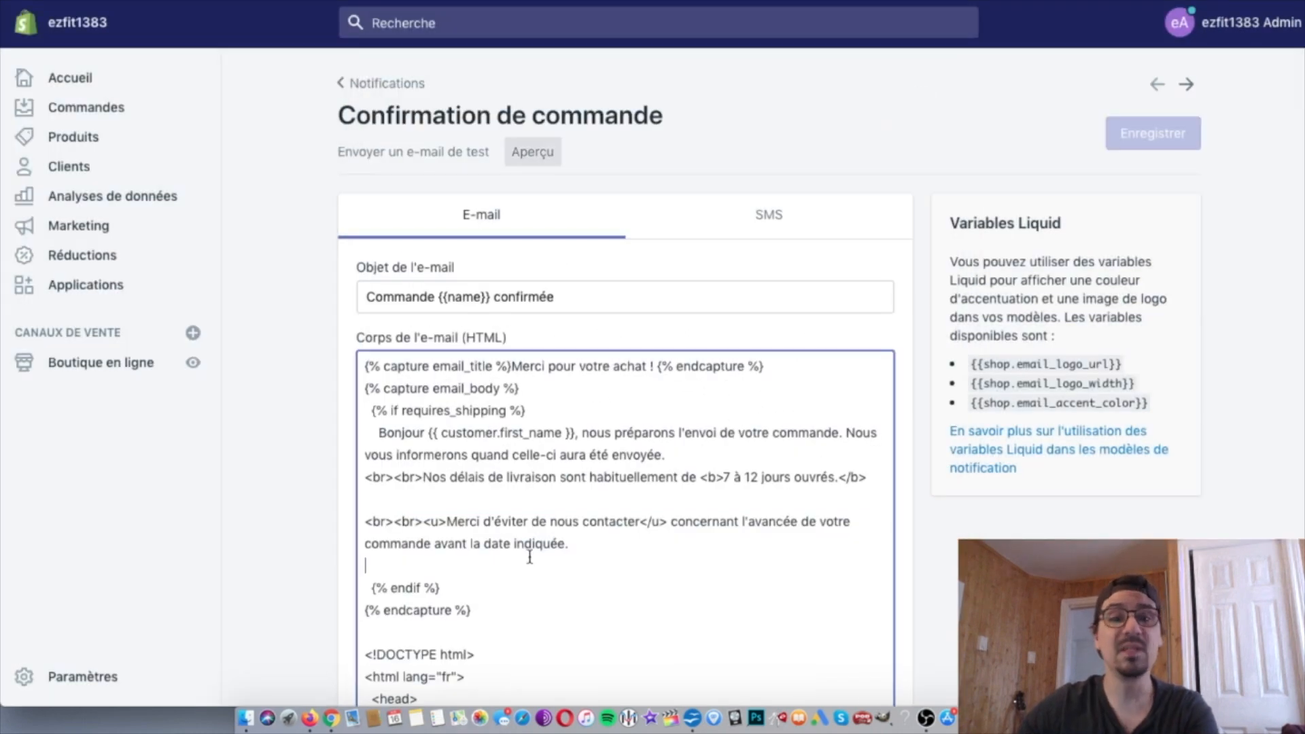
Examine the <b>, </b> and <br> tags around the delivery-time sentence in the email body
double_click(711, 476)
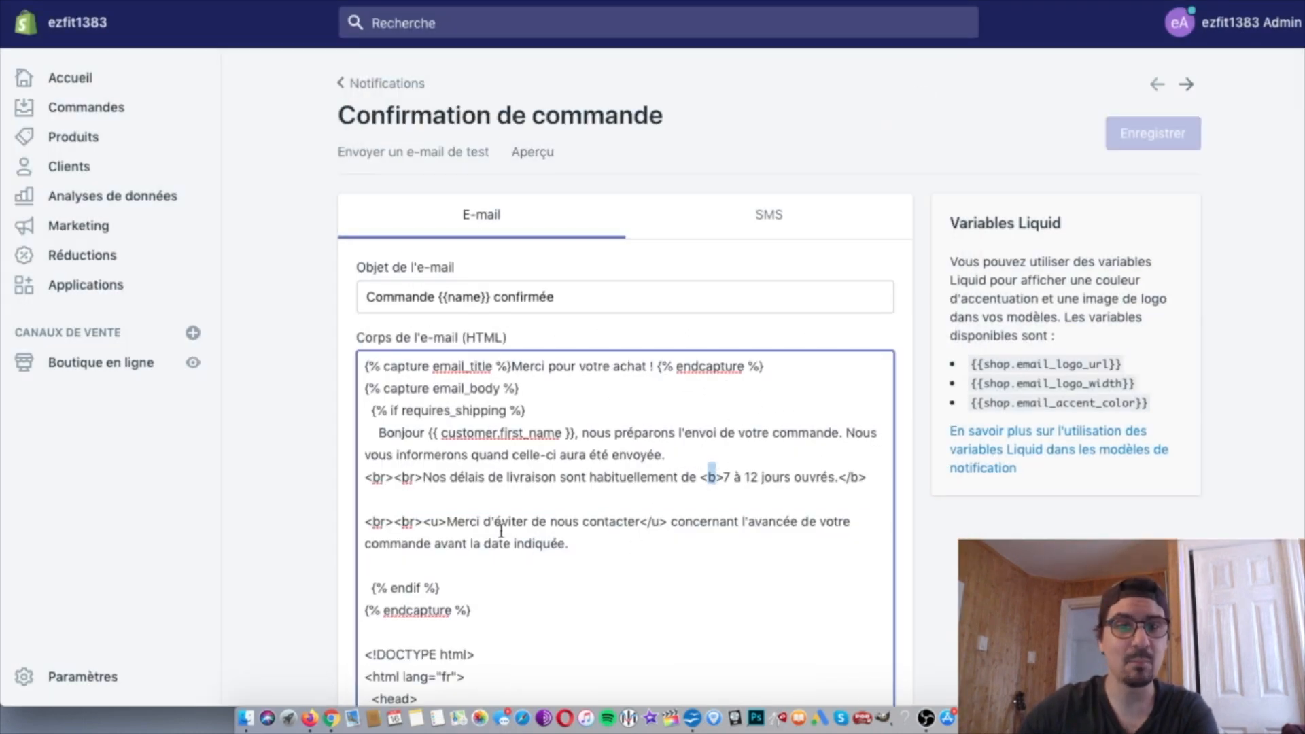
double_click(408, 521)
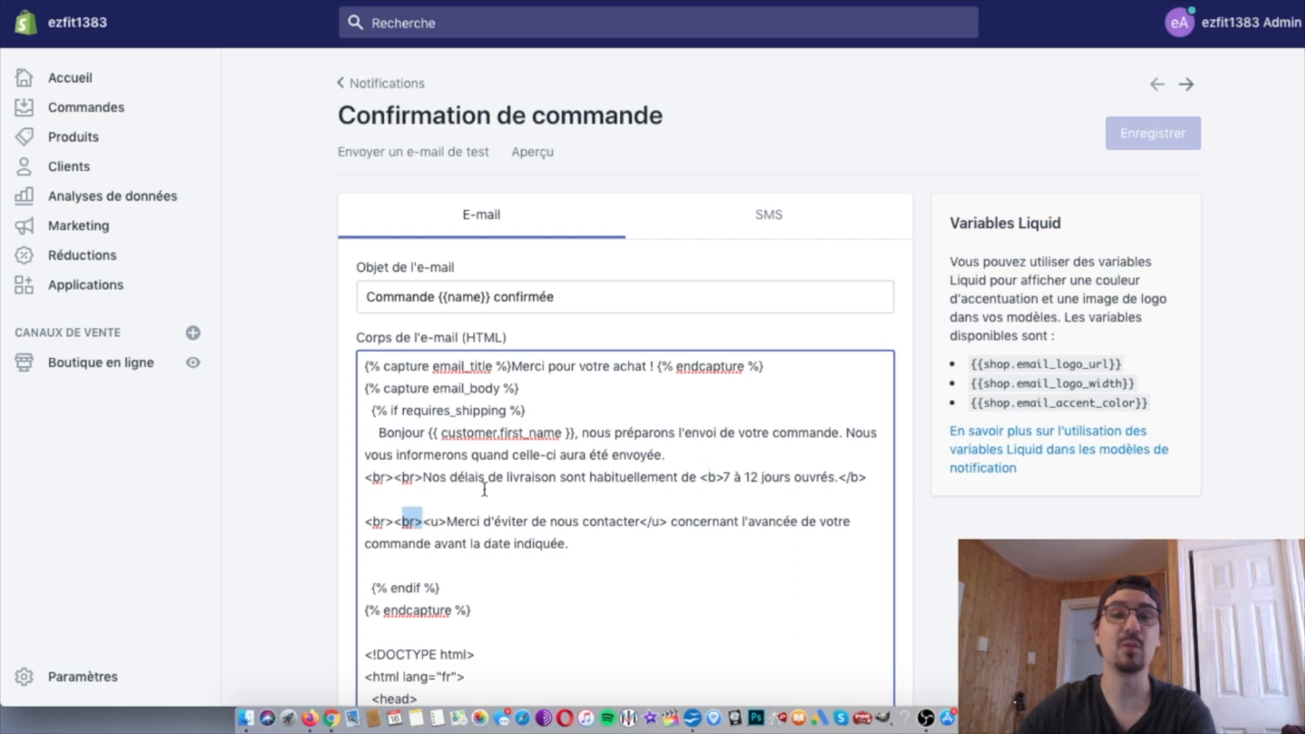
drag(393, 476, 369, 476)
click(405, 478)
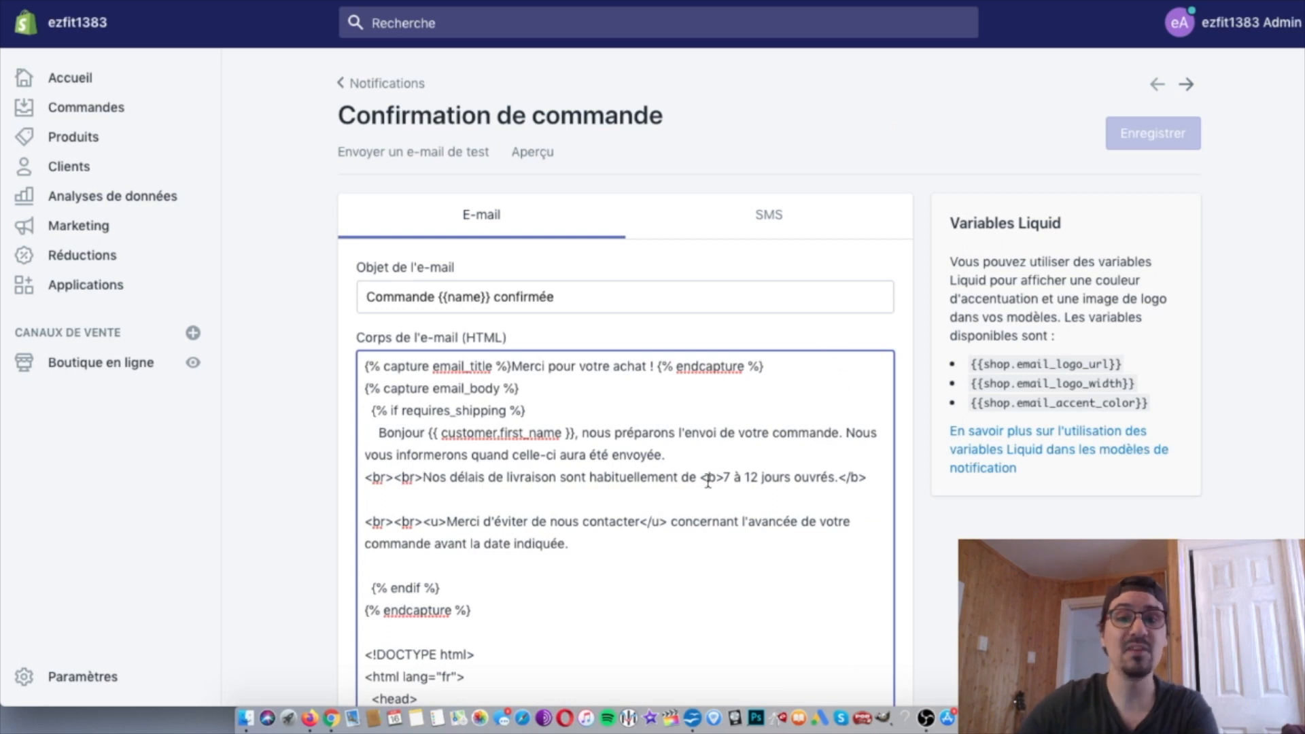
drag(841, 478, 858, 477)
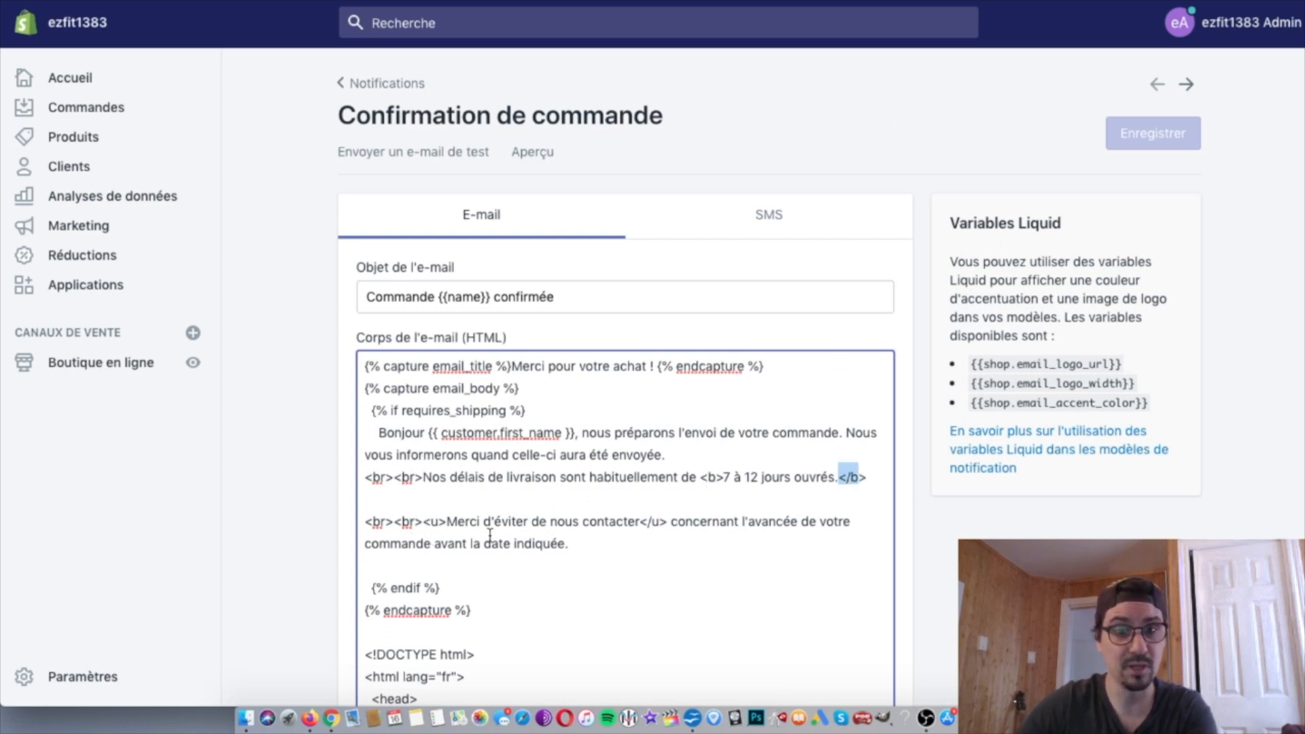
Remove the <u> and </u> tags around "Merci d'éviter de nous contacter" and place the sentence on its own line below <br><br>
drag(424, 522, 446, 522)
click(641, 522)
drag(642, 522, 673, 521)
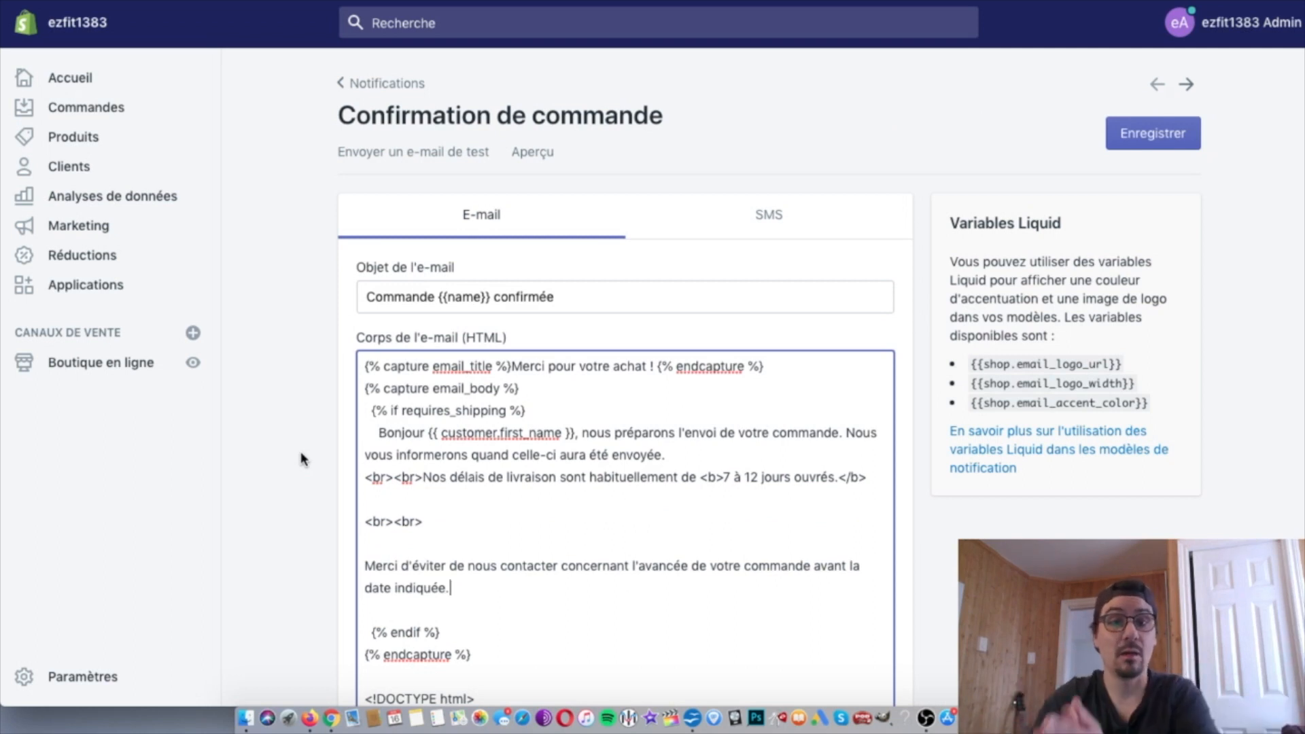
Insert a <FONT size="15"> tag directly before "Merci d'éviter de nous contacter" in the email body
drag(478, 586, 382, 564)
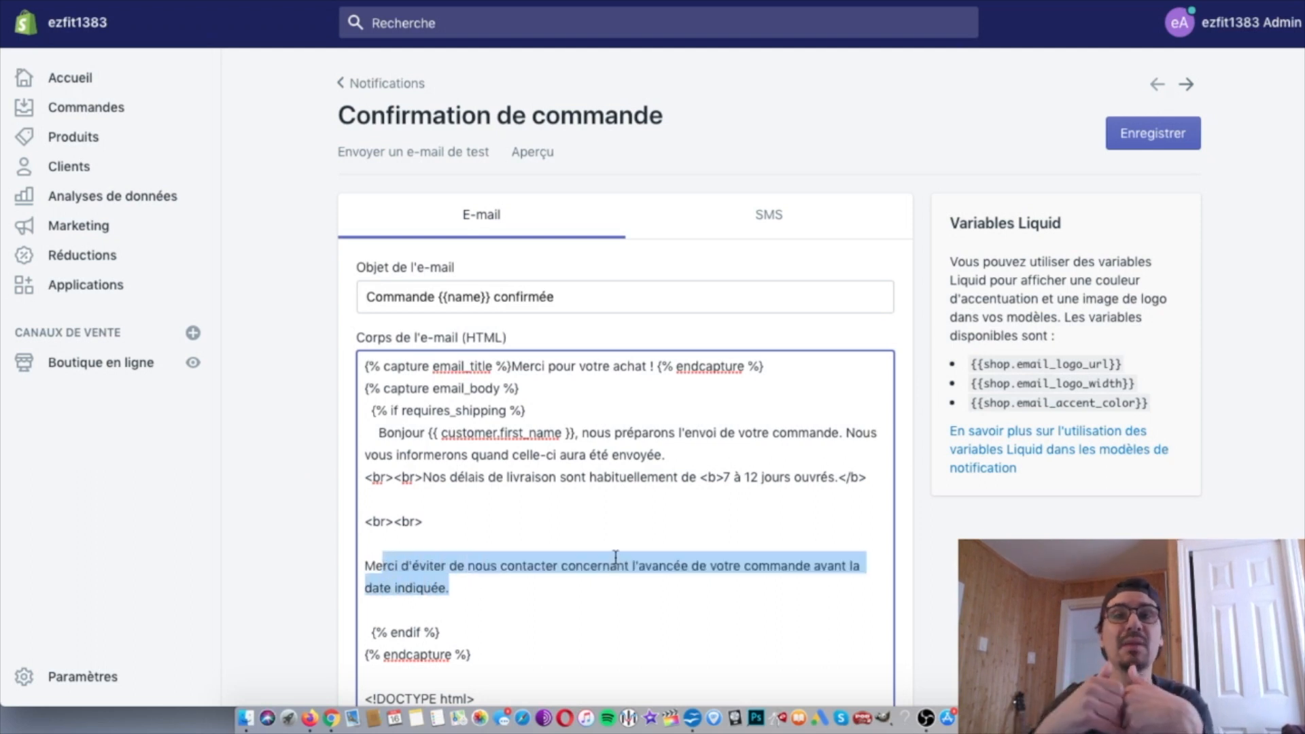
click(365, 563)
text(<FONT size)
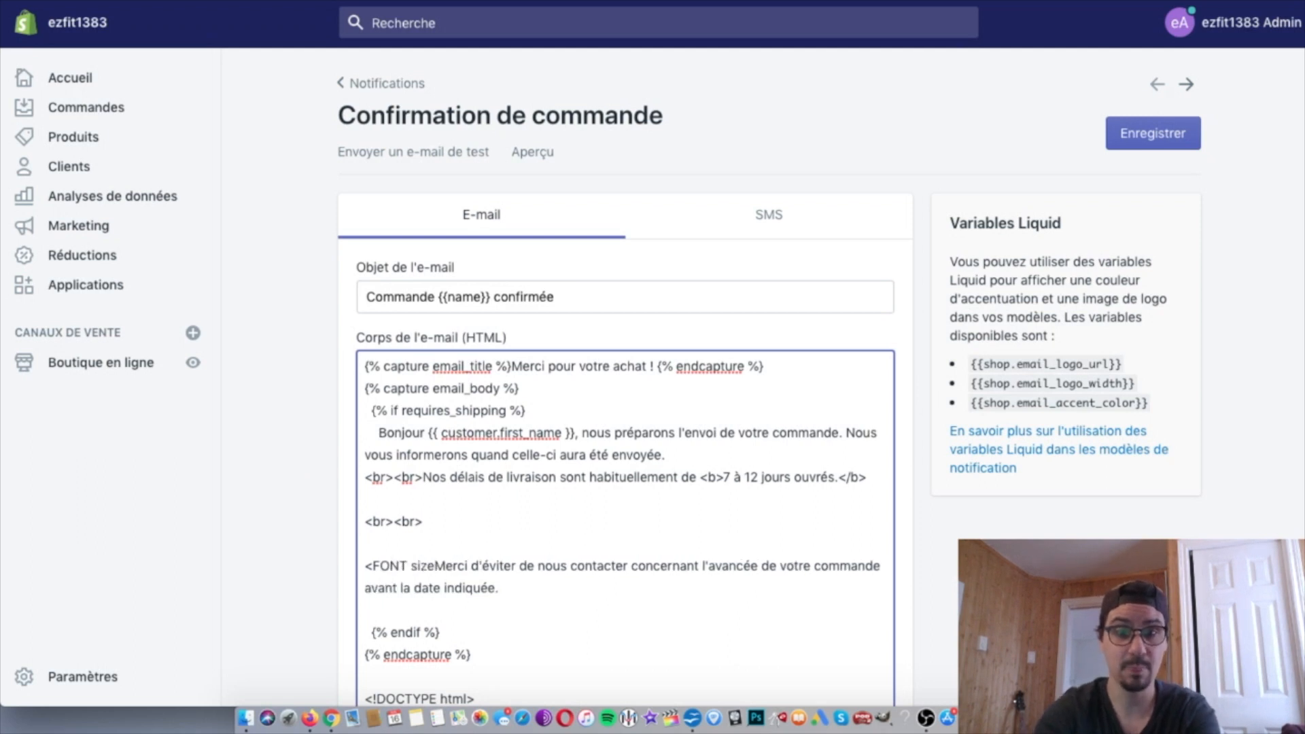
text(="15">)
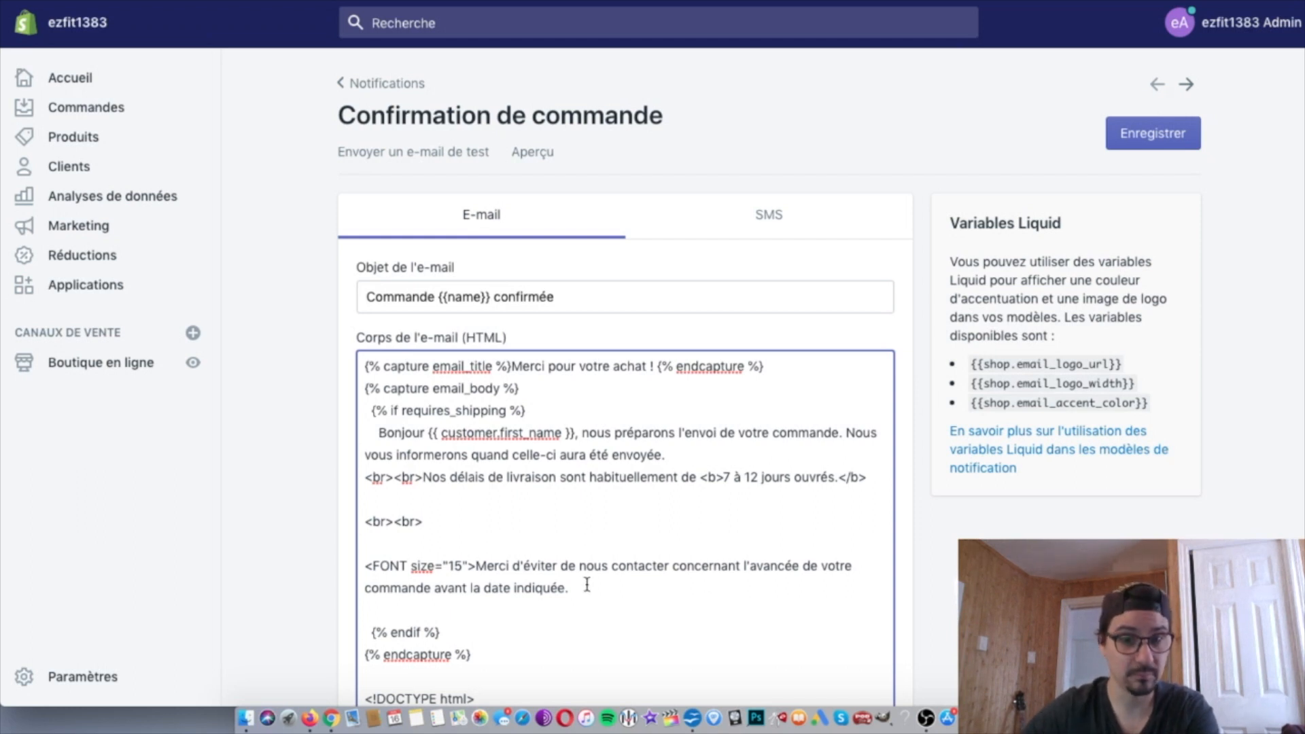
Add a closing font tag directly after "avant la date indiquée." in the email body
text(<)
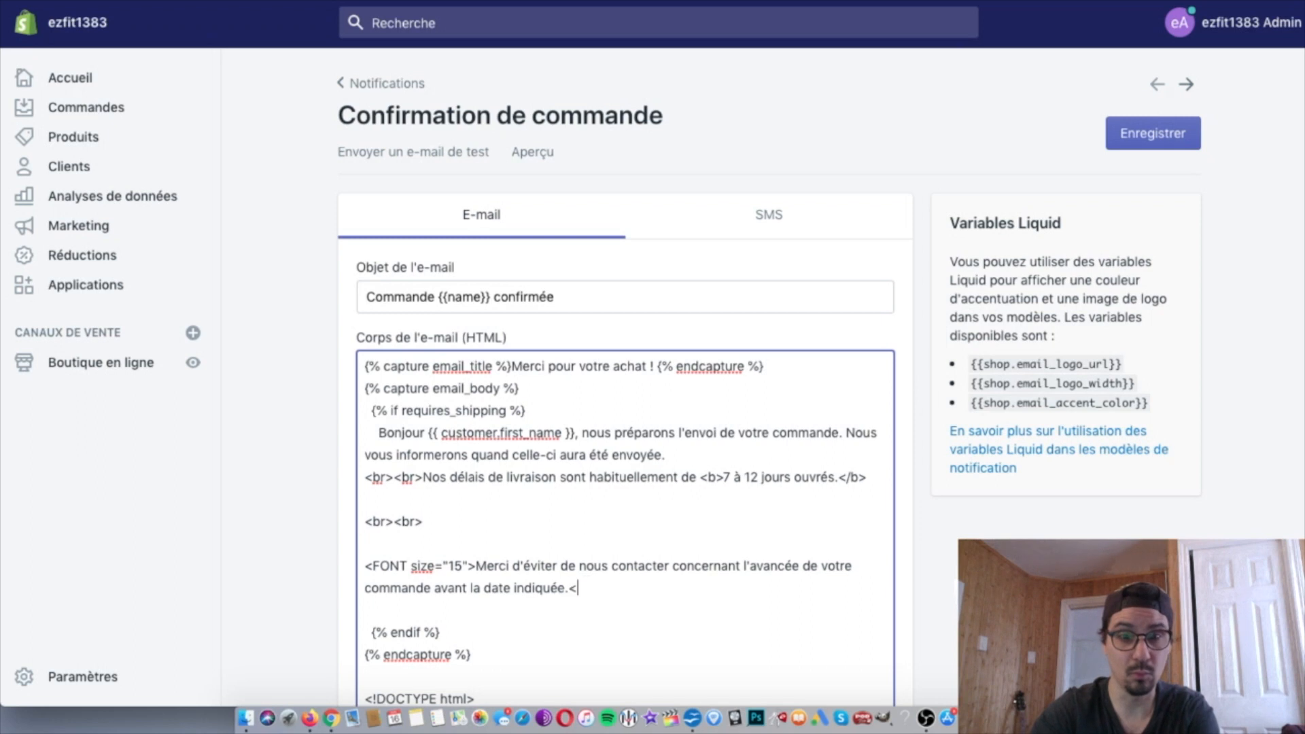
text(/)
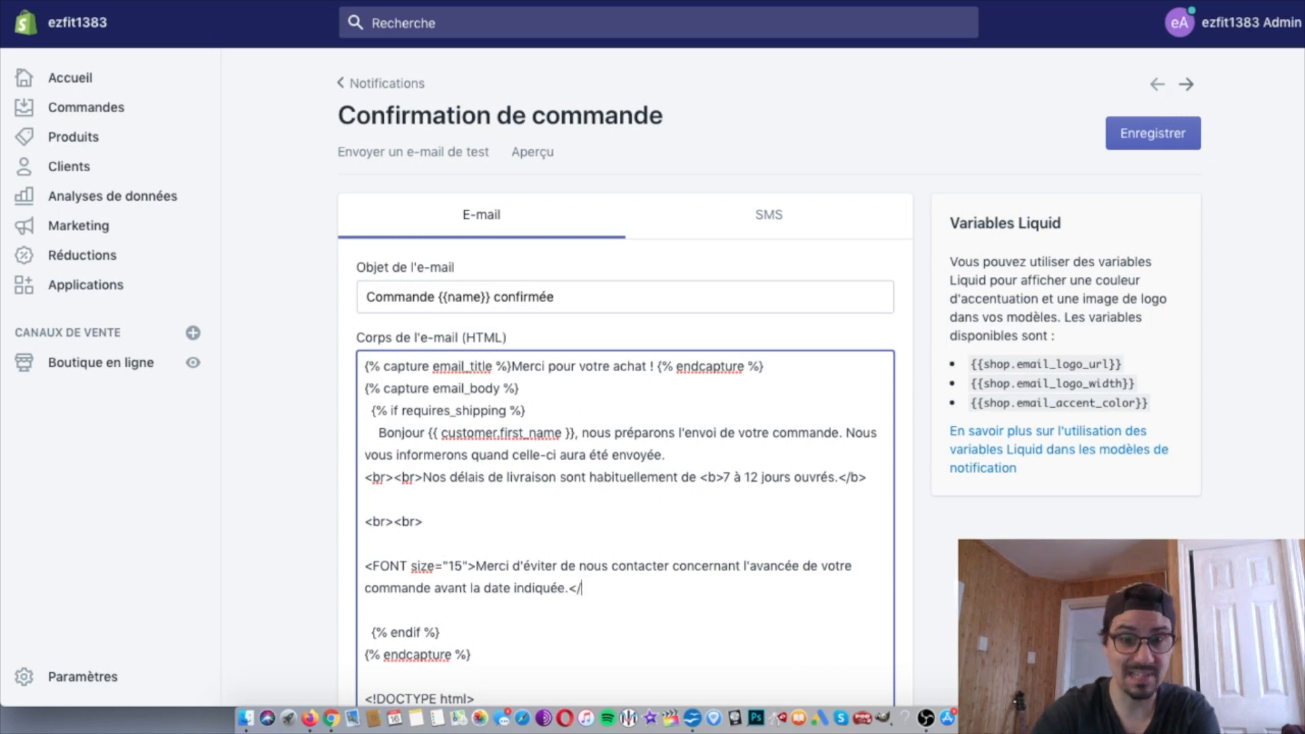
text(fon)
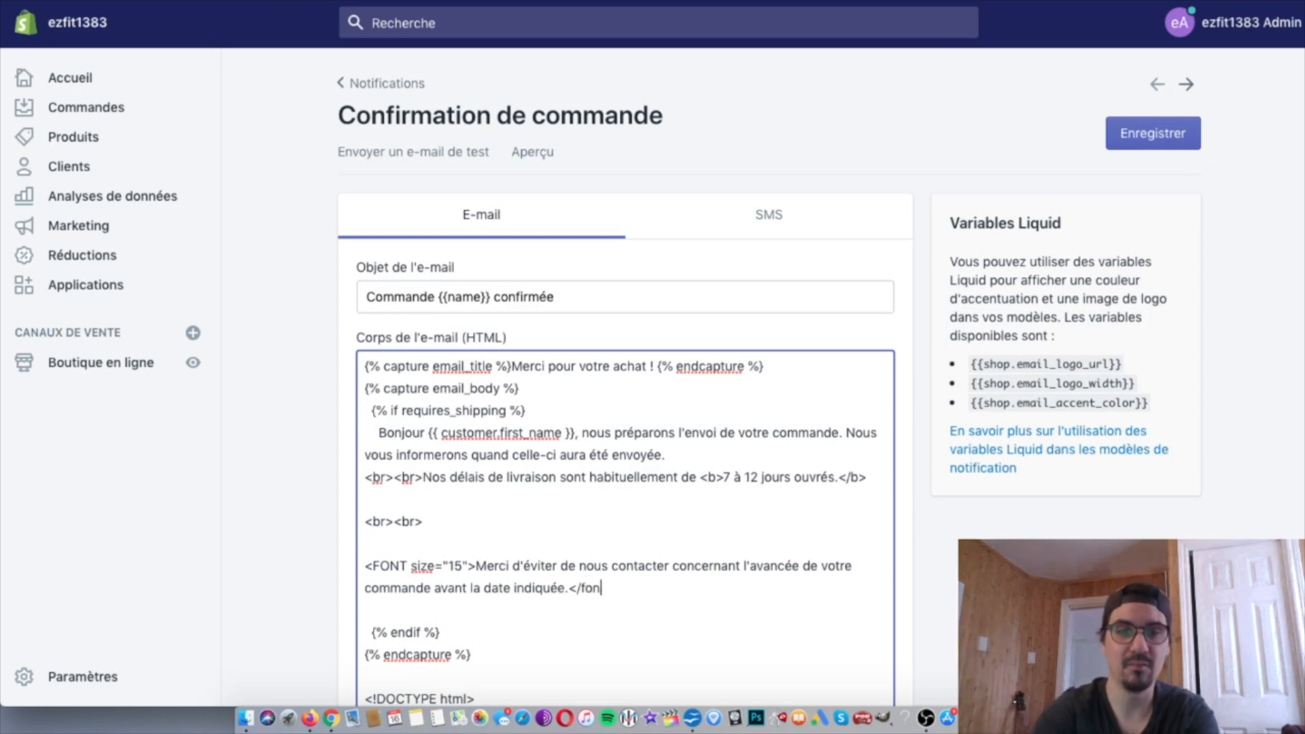
text(t?)
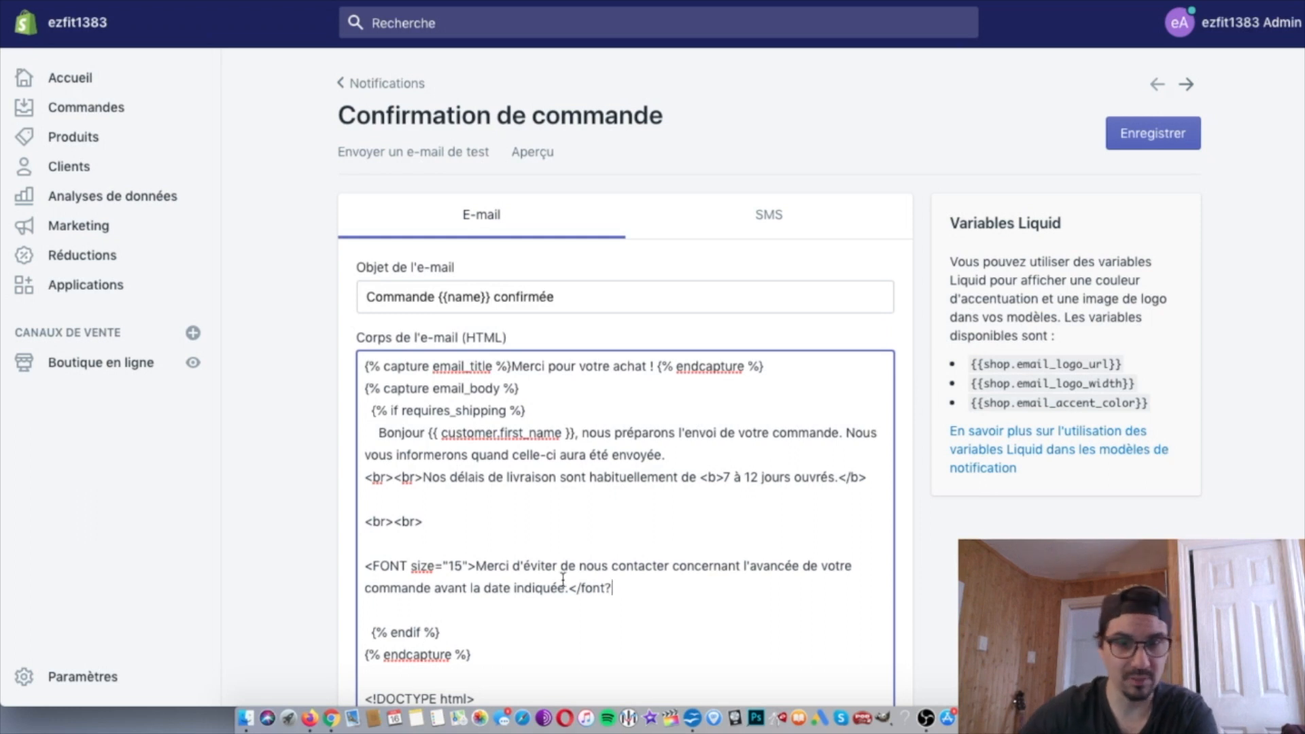
Compare the opening FONT tag and its size value with the closing tag of the contact sentence
drag(576, 584, 582, 585)
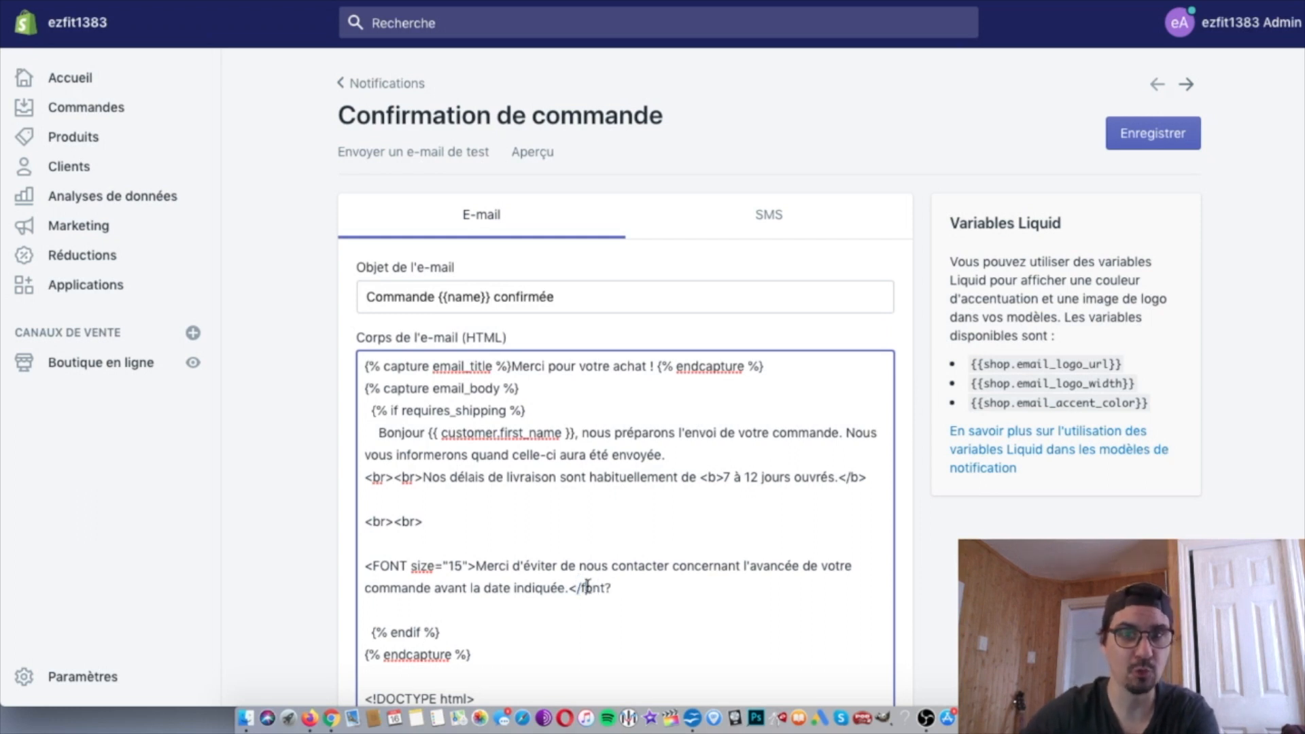
drag(380, 564, 408, 562)
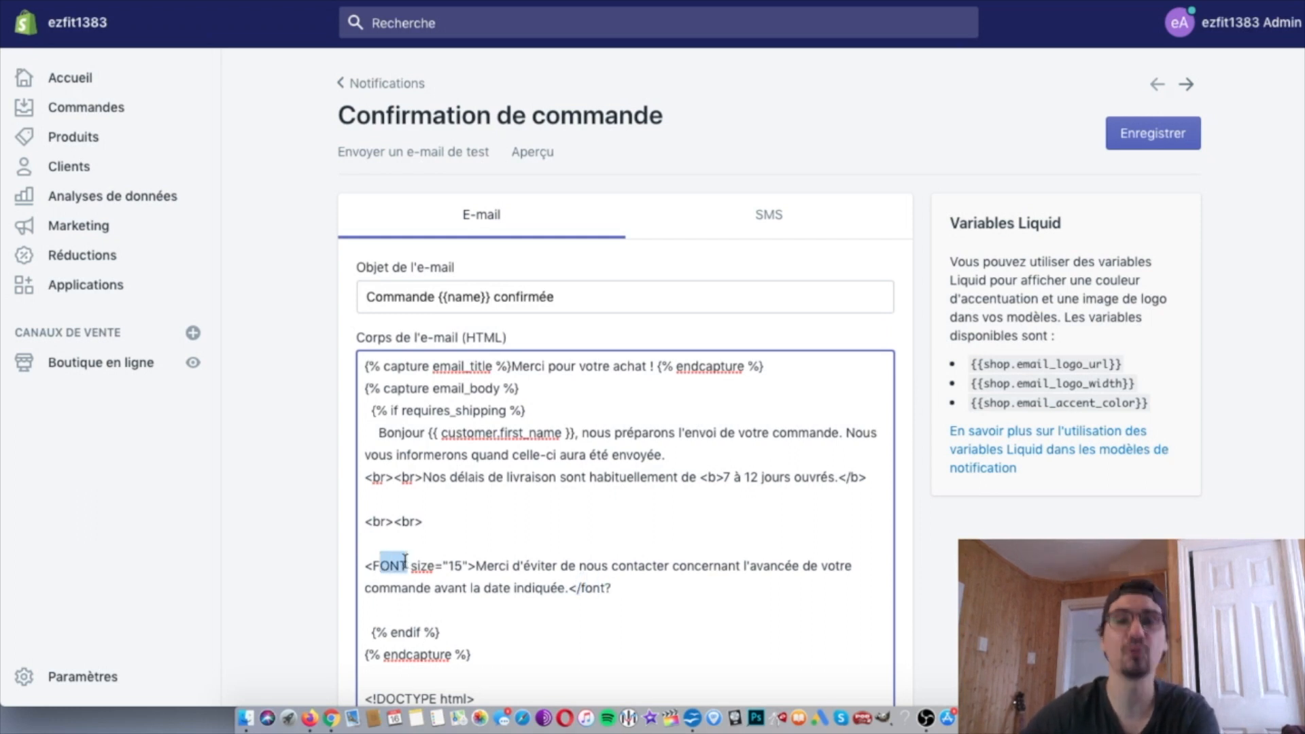
click(614, 629)
drag(366, 566, 411, 565)
click(374, 566)
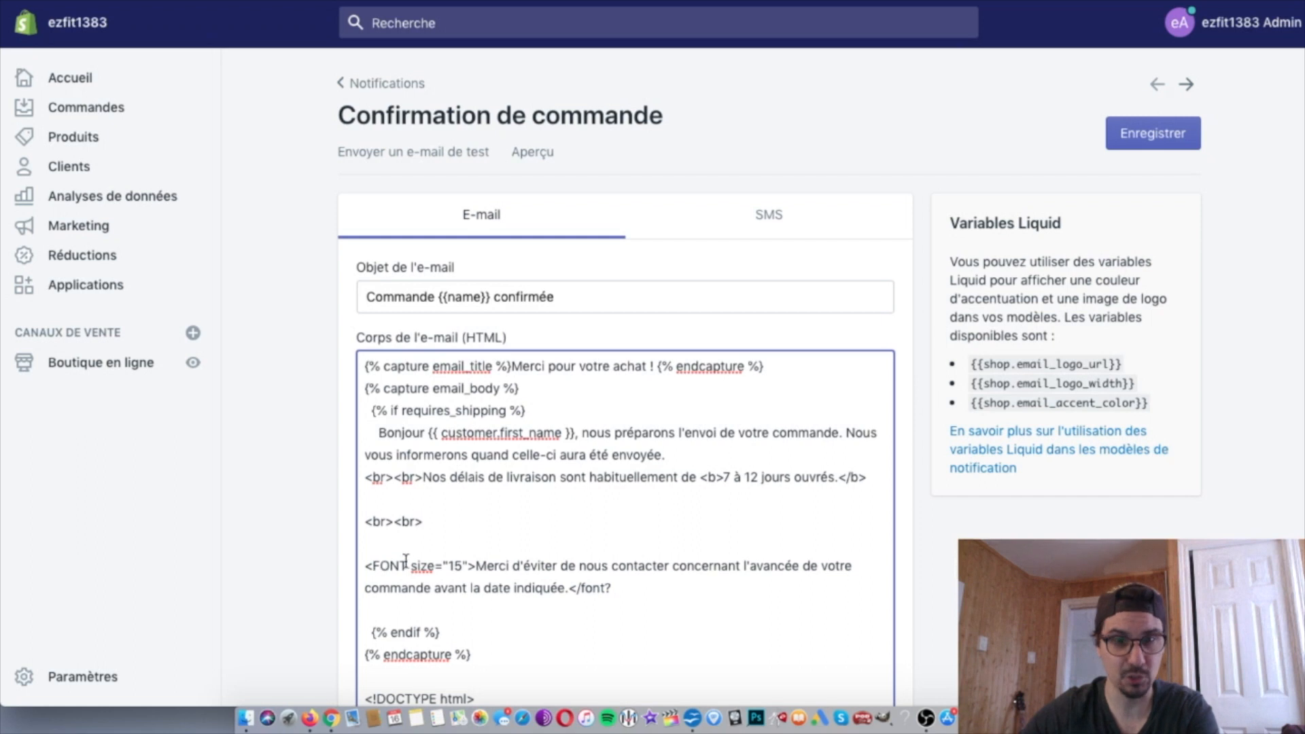
drag(462, 565, 455, 566)
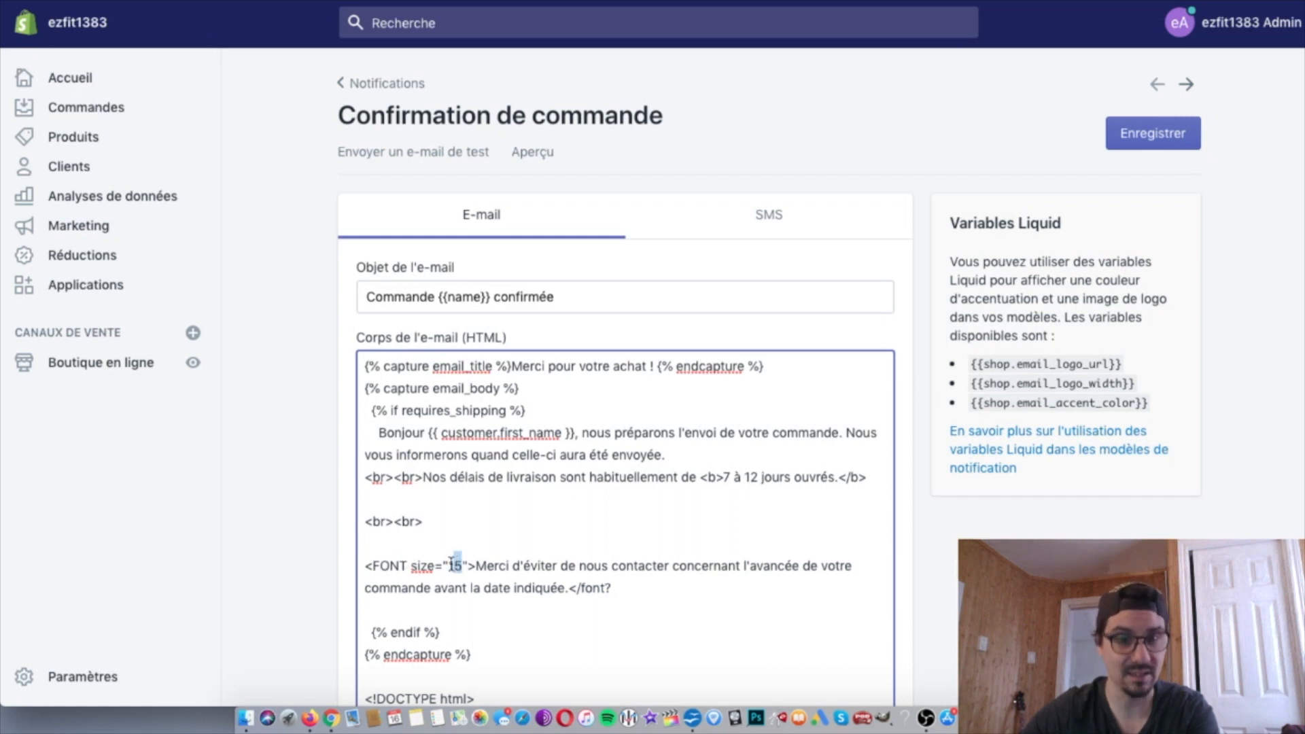
Correct the ending of the closing tag so it reads </font> and save the template
drag(568, 586, 615, 587)
click(615, 587)
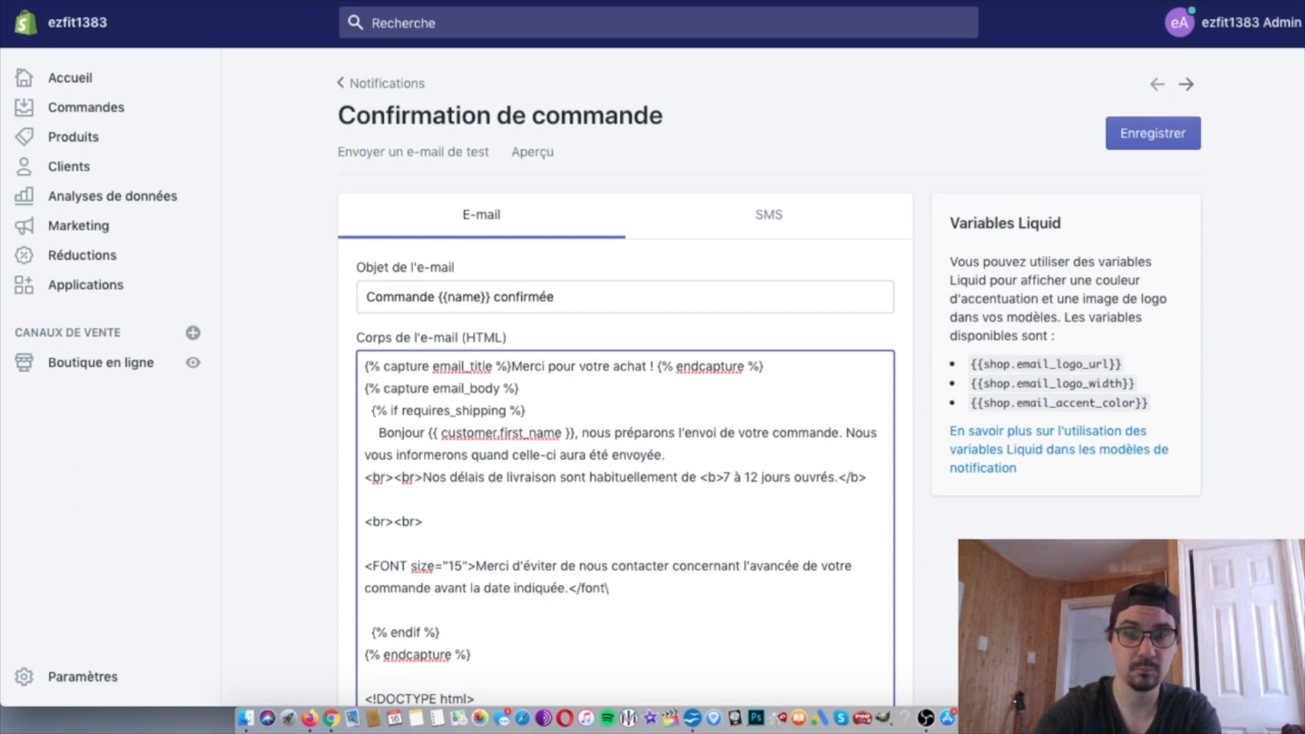
text(>)
click(1154, 133)
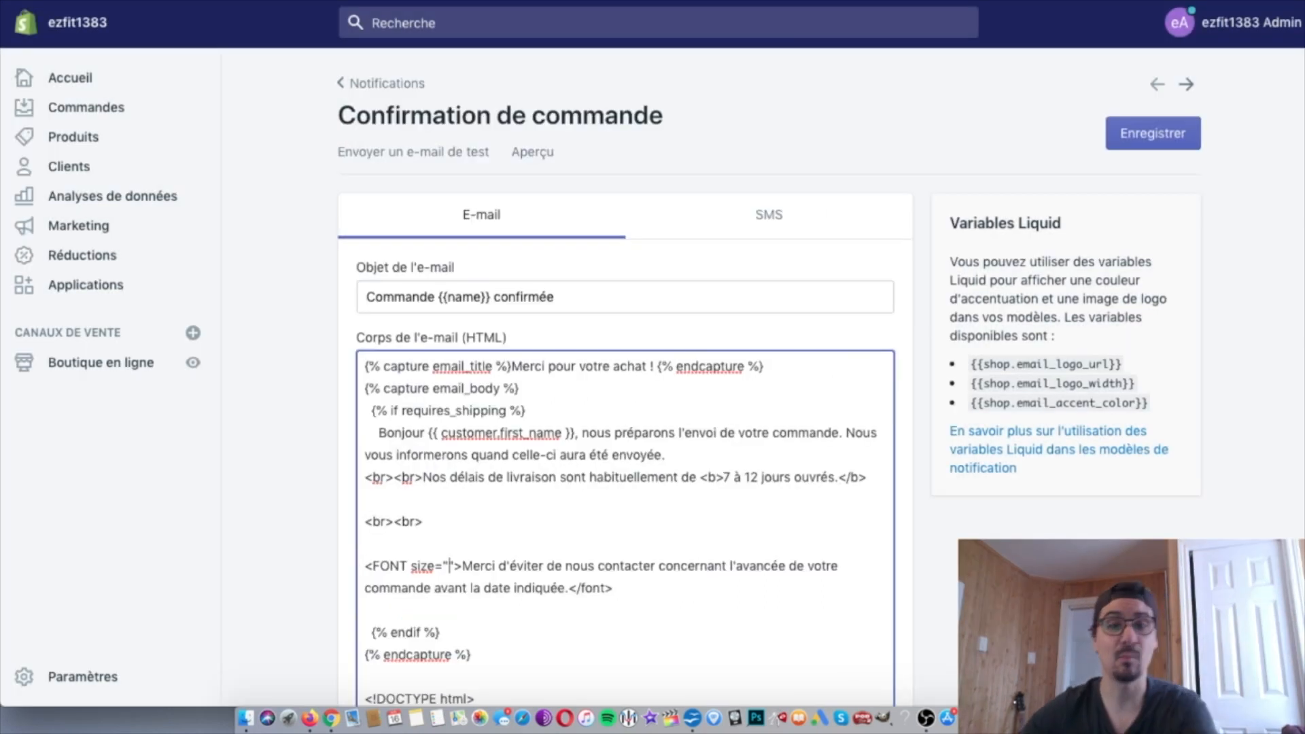
Set the FONT size to 5, save the template, and check the enlarged contact sentence in the email preview
text(5)
click(1145, 141)
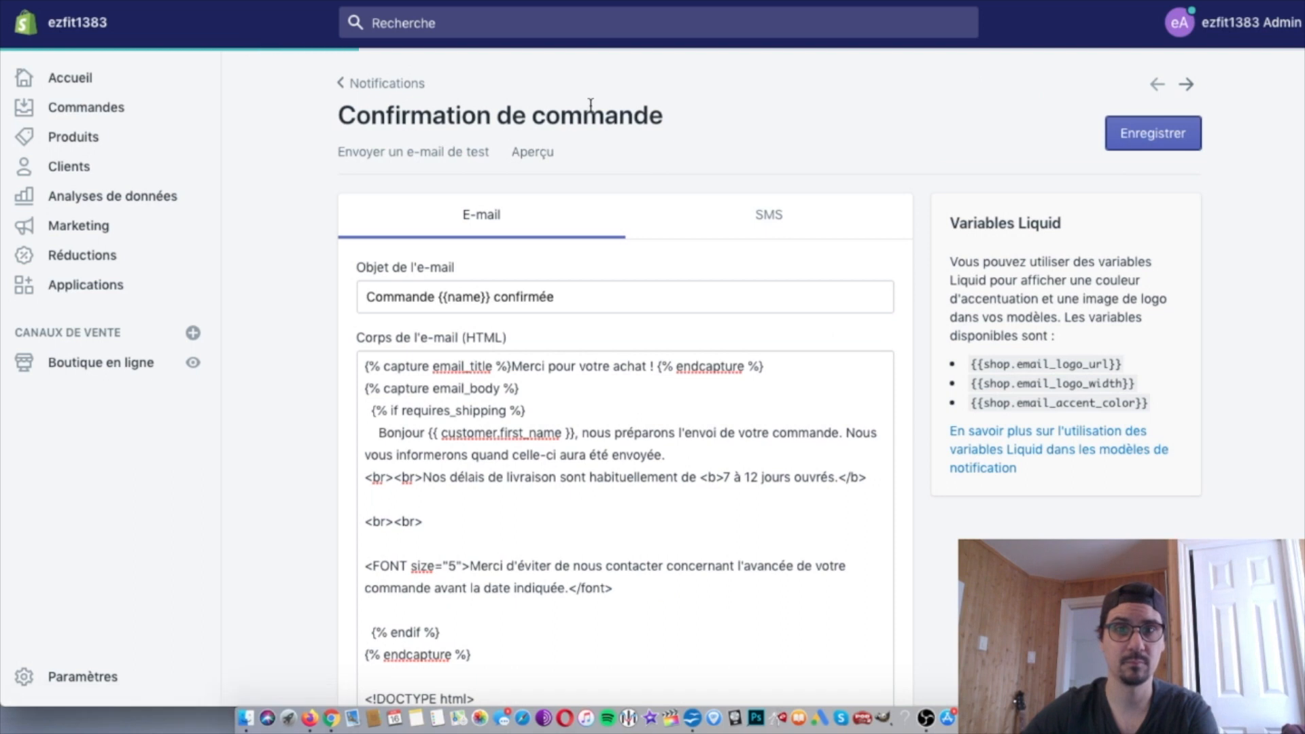
click(550, 153)
drag(547, 488, 438, 432)
click(479, 437)
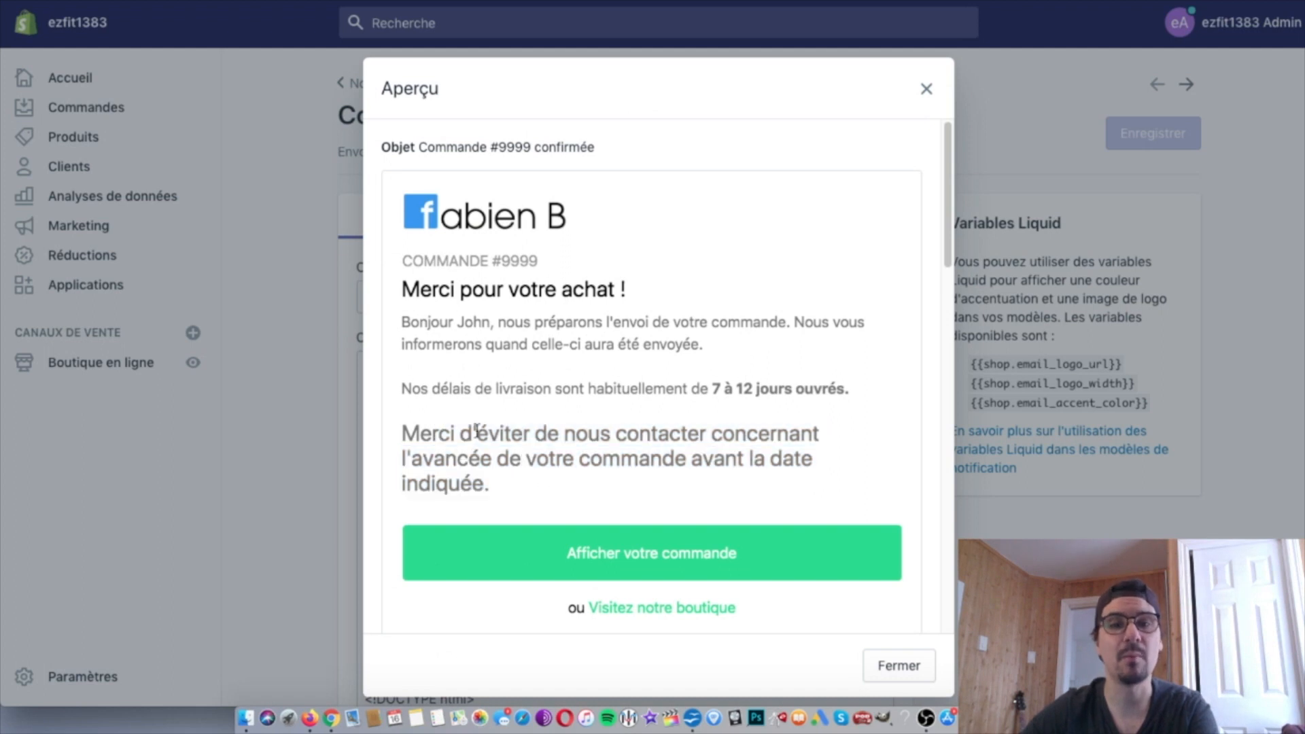
click(926, 91)
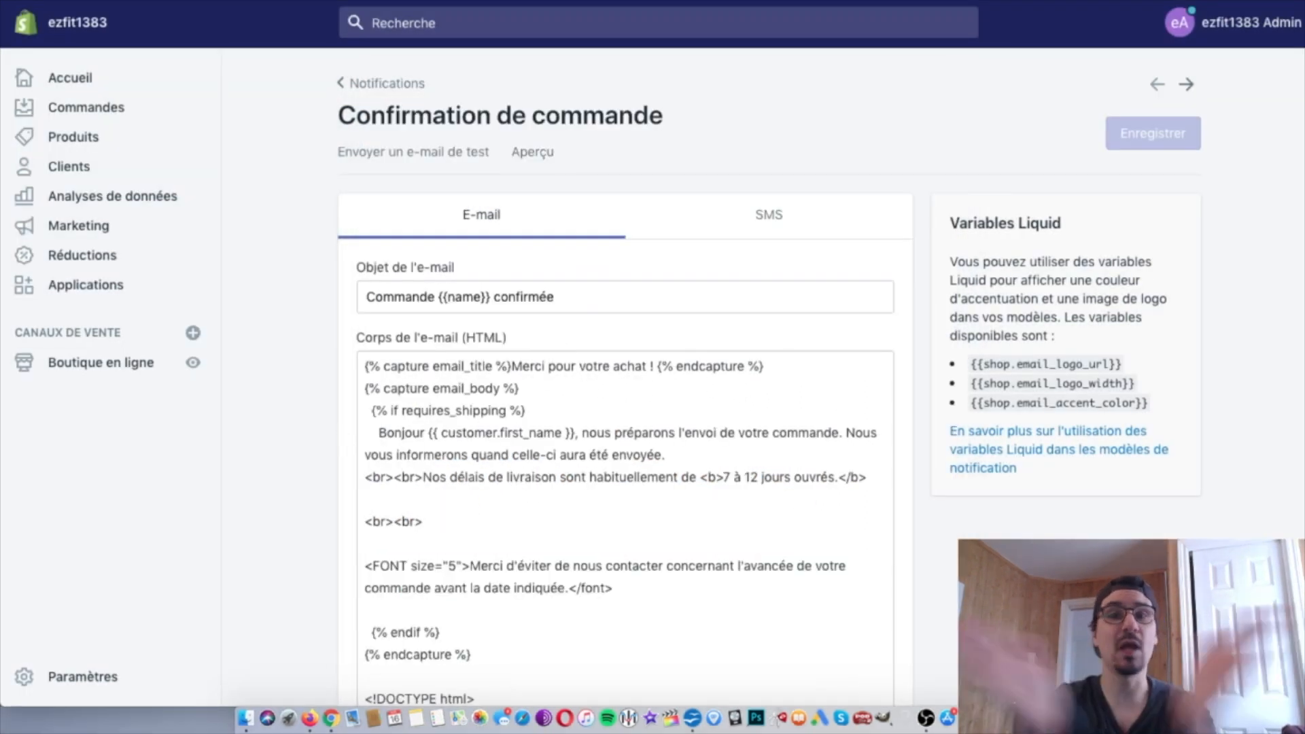